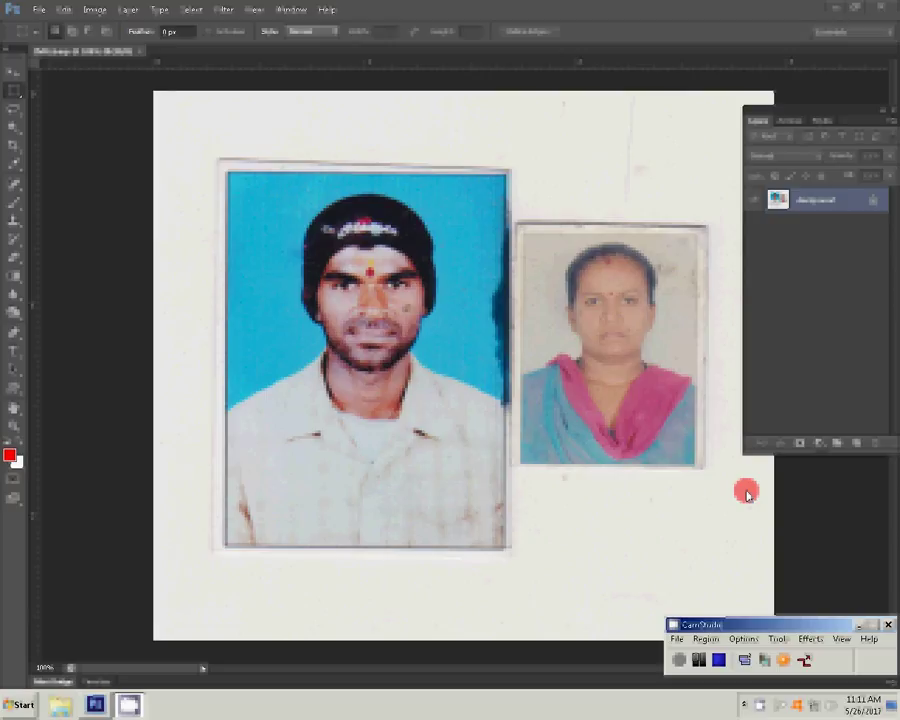
# - Start a magnetic-lasso outline around the man's face and browse the quick selection tools
pyautogui.press('l')
pyautogui.click(320, 356)
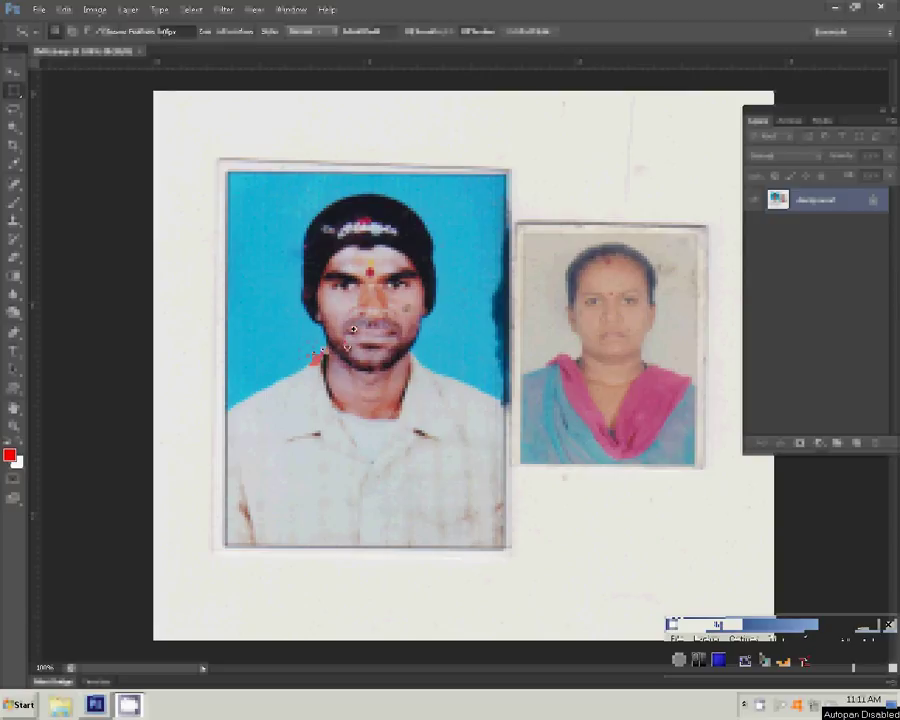
pyautogui.click(393, 300)
pyautogui.click(443, 383)
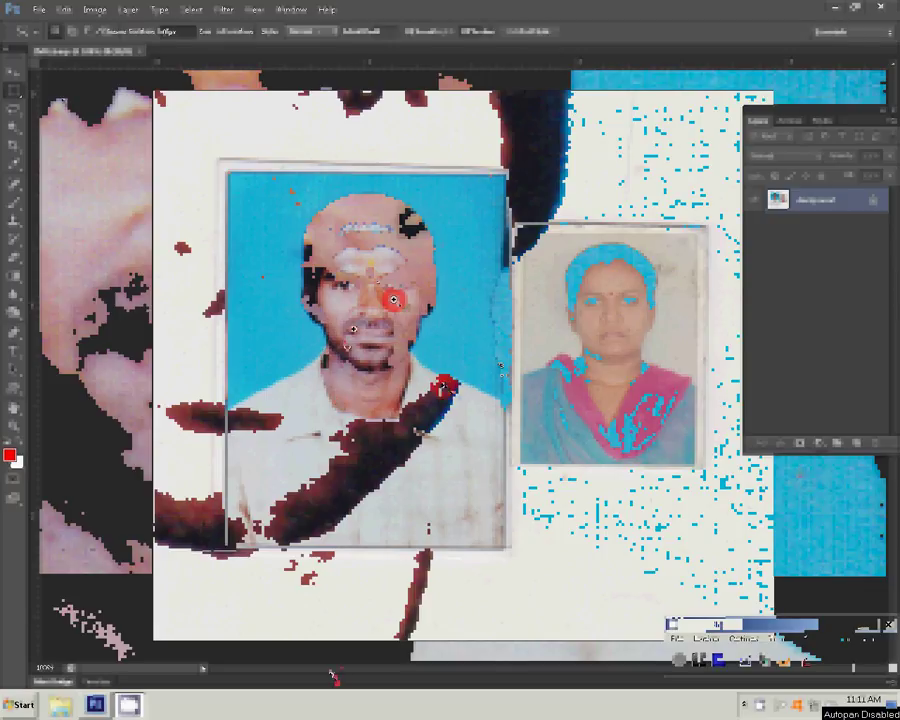
pyautogui.click(13, 131)
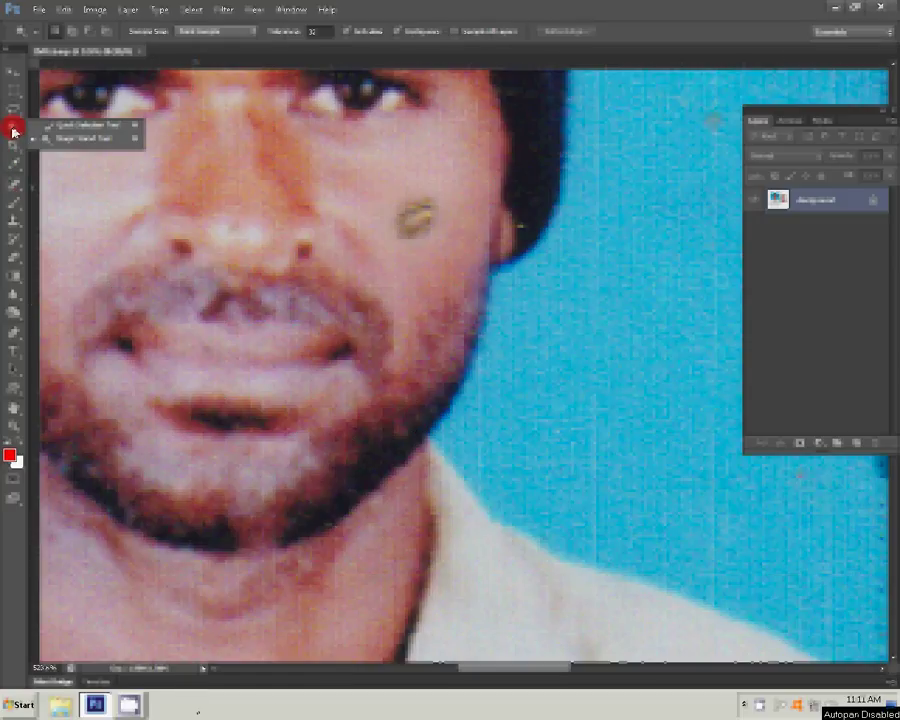
pyautogui.click(13, 131)
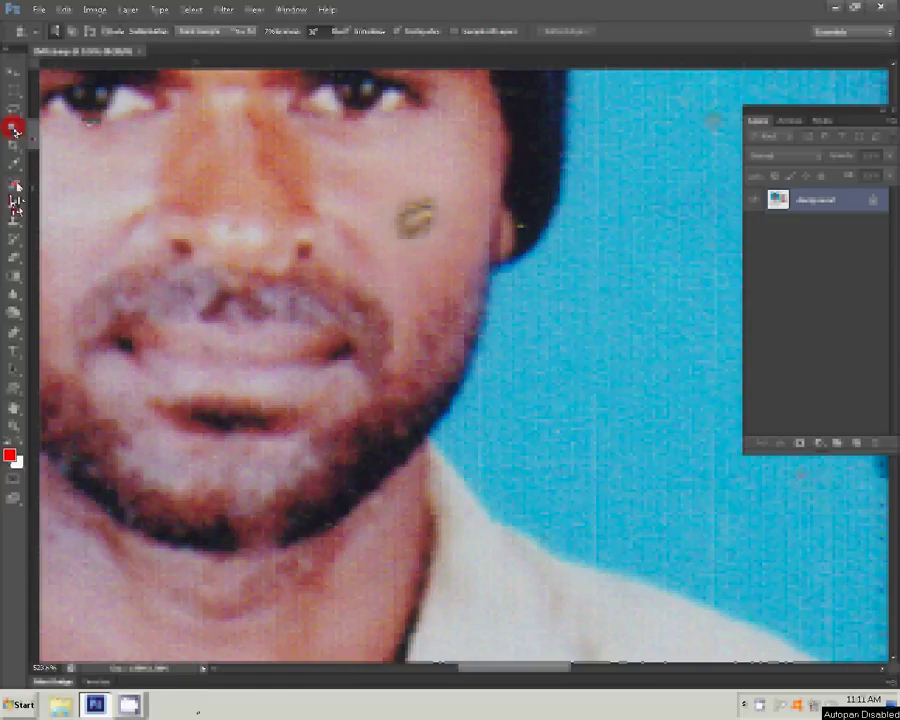
# - Heal the dark blemish on the man's cheek with the Spot Healing Brush and Patch tool
pyautogui.click(15, 190)
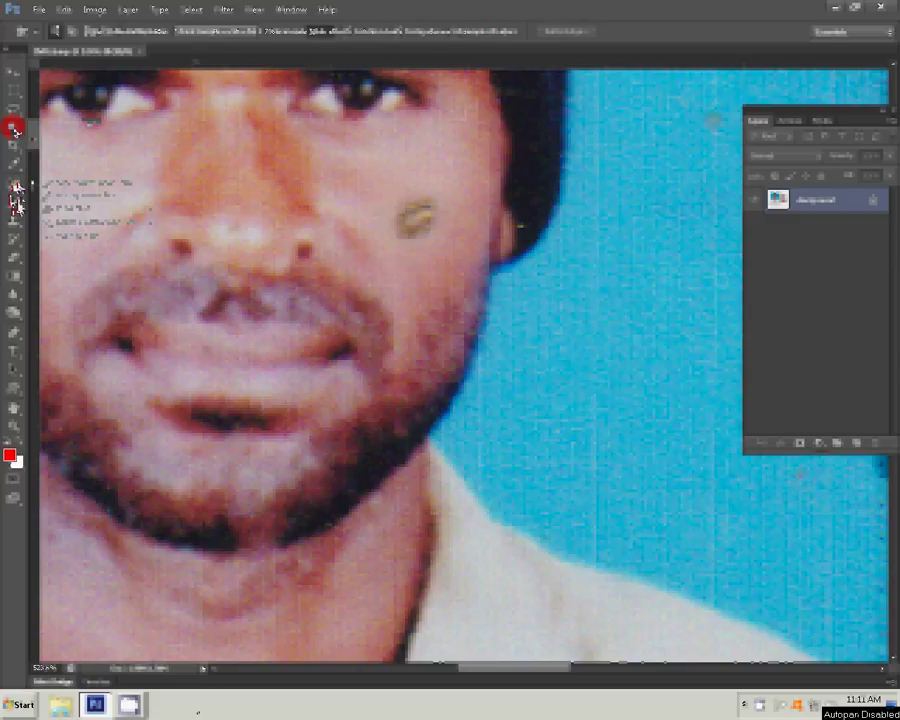
pyautogui.click(55, 212)
pyautogui.click(410, 207)
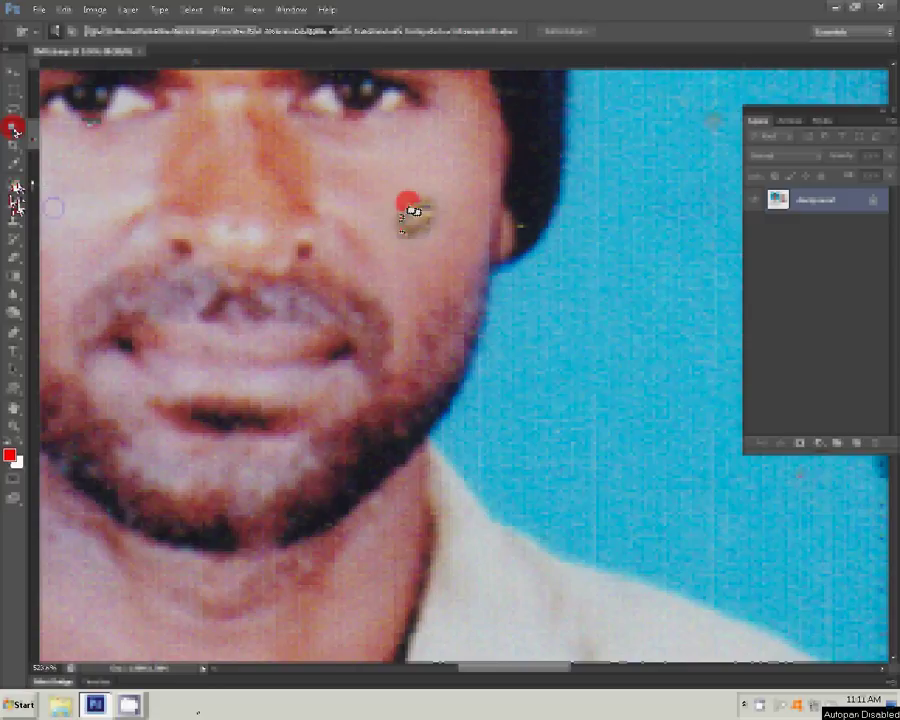
pyautogui.moveTo(413, 211); pyautogui.dragTo(442, 234)
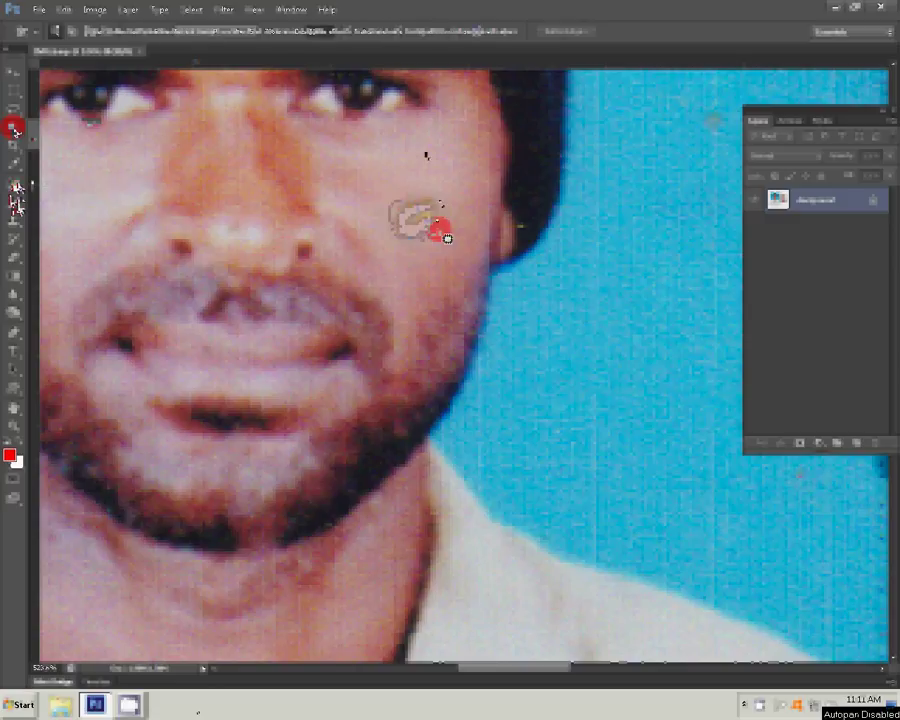
pyautogui.click(426, 257)
pyautogui.click(428, 209)
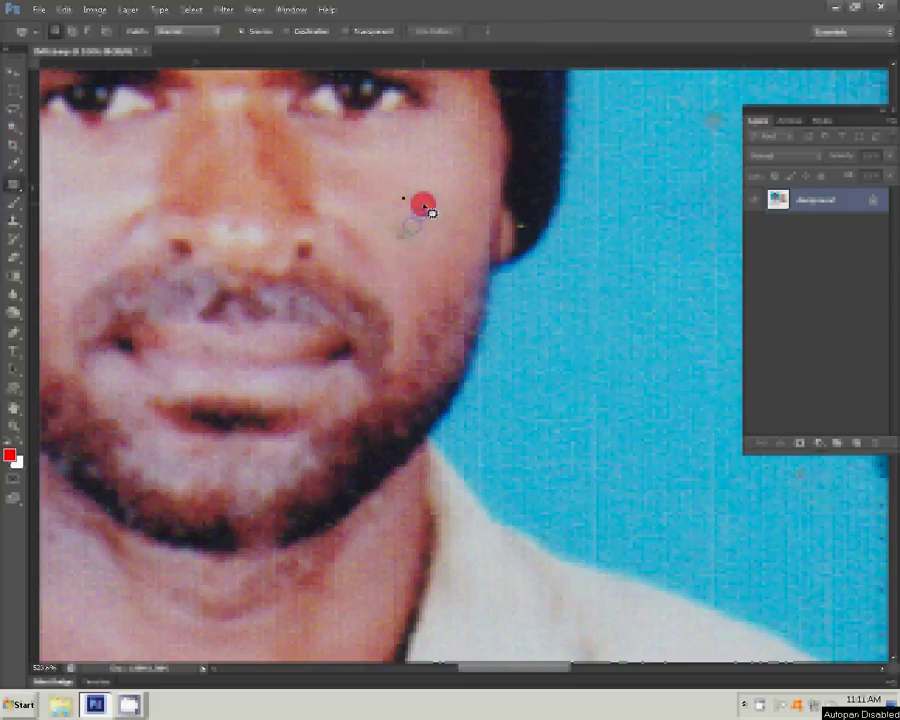
pyautogui.moveTo(426, 208)
pyautogui.mouseDown()
pyautogui.moveTo(392, 198)
pyautogui.moveTo(487, 301)
pyautogui.moveTo(396, 313)
pyautogui.moveTo(500, 185)
pyautogui.mouseUp()
# - Zoom in on the man and start a pen path along his face edge and hat
pyautogui.rightClick(382, 274)
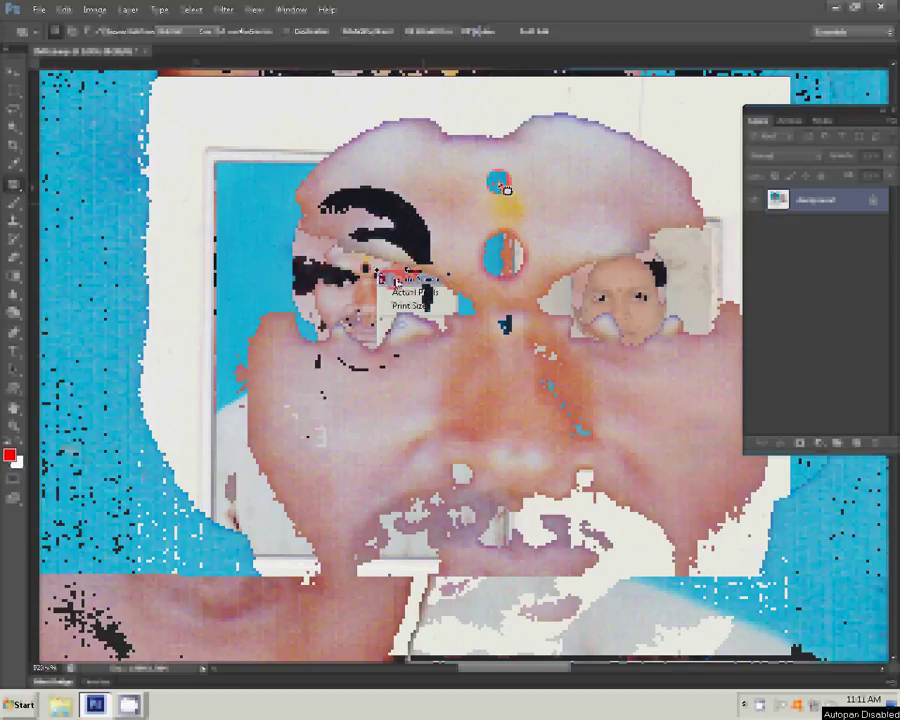
pyautogui.click(290, 402)
pyautogui.click(20, 198)
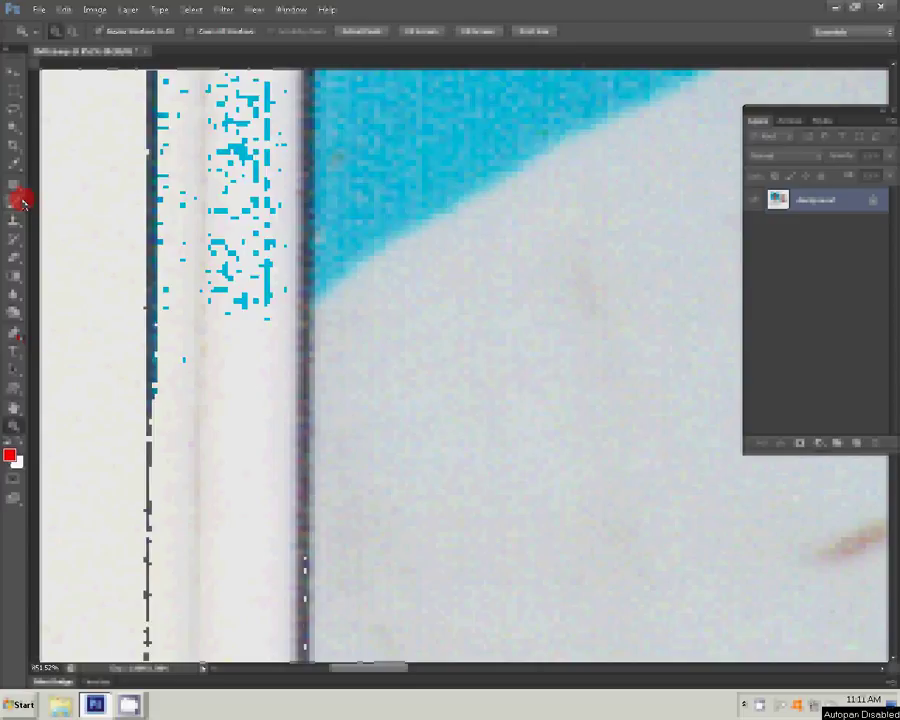
pyautogui.click(607, 178)
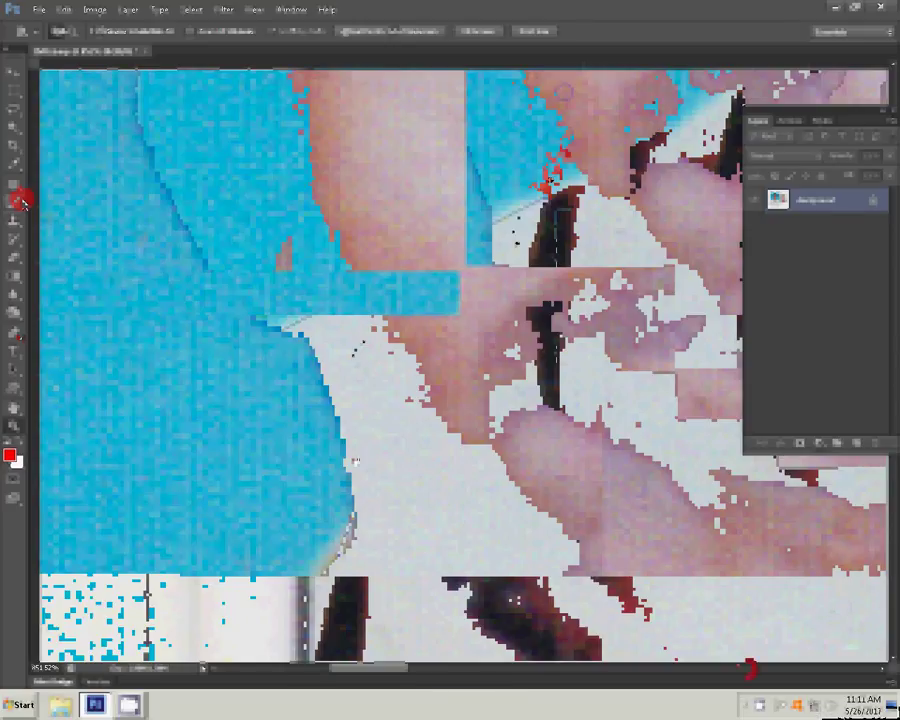
pyautogui.press('p')
pyautogui.click(357, 453)
pyautogui.moveTo(317, 342)
pyautogui.mouseDown()
pyautogui.moveTo(208, 248)
pyautogui.moveTo(178, 177)
pyautogui.mouseUp()
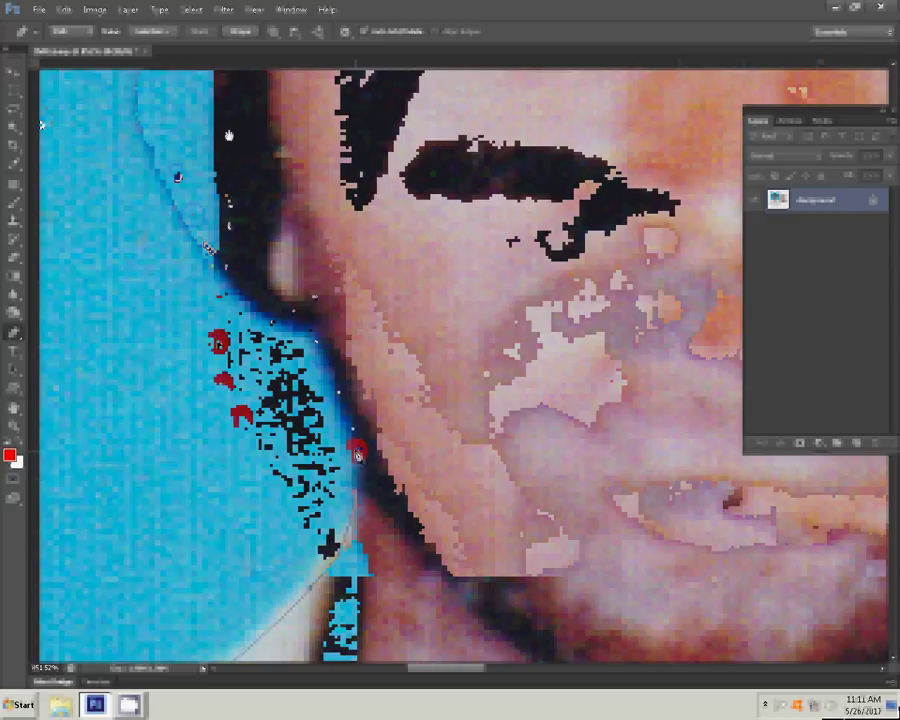
pyautogui.click(186, 403)
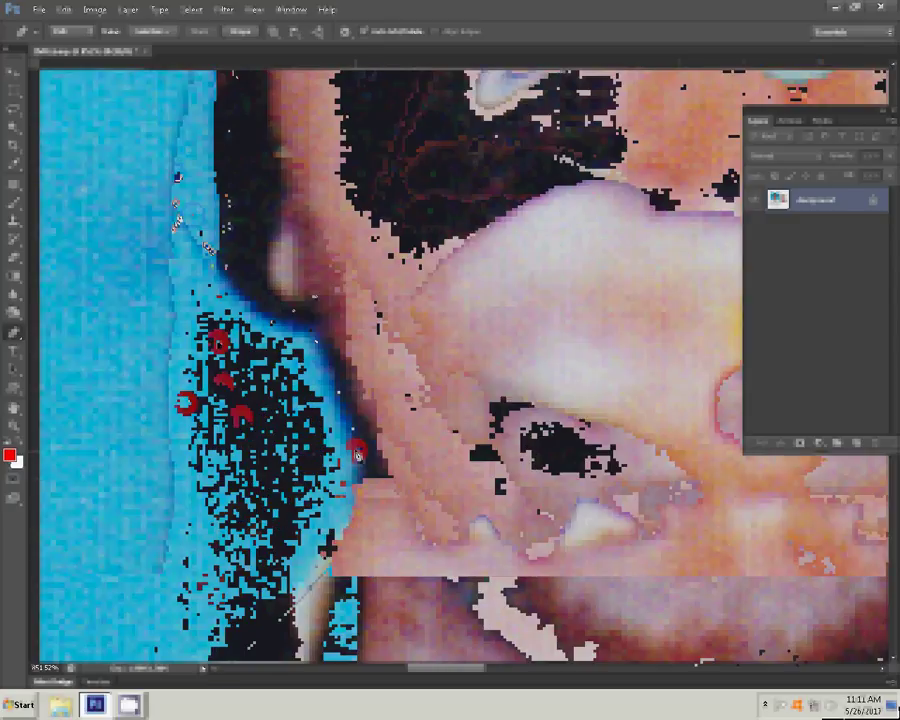
pyautogui.click(124, 350)
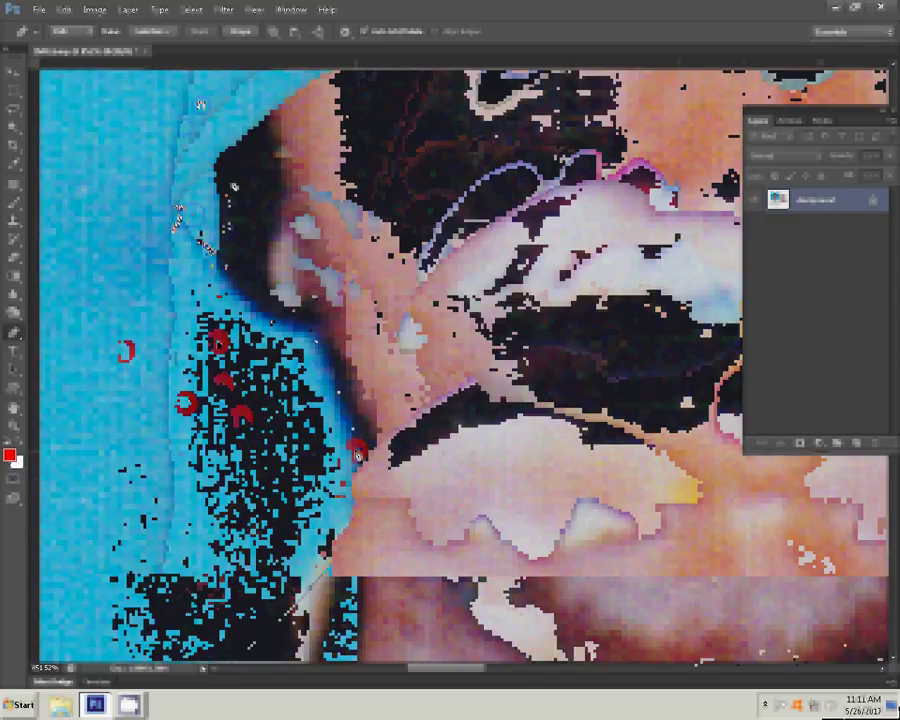
pyautogui.click(228, 172)
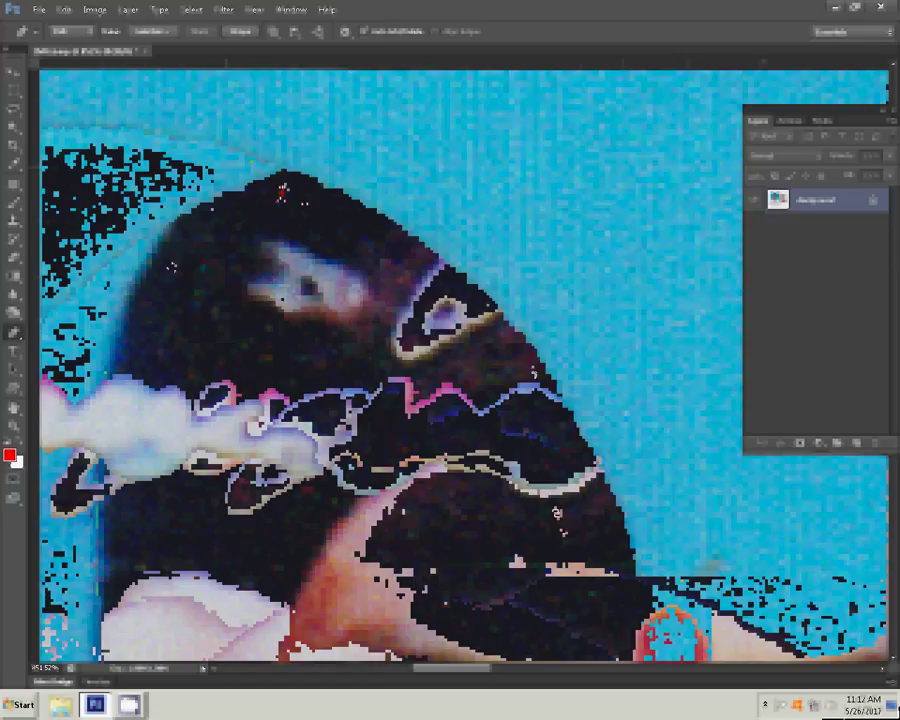
# - Continue the path along his jaw, neck, shoulder and the photo's edges
pyautogui.click(557, 511)
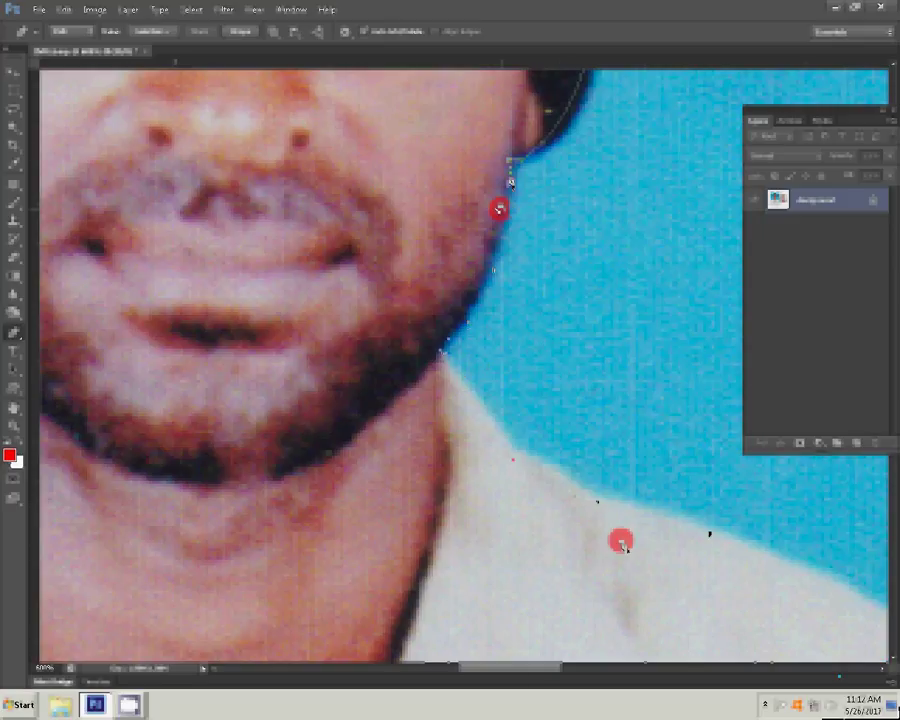
pyautogui.moveTo(722, 532); pyautogui.dragTo(413, 388)
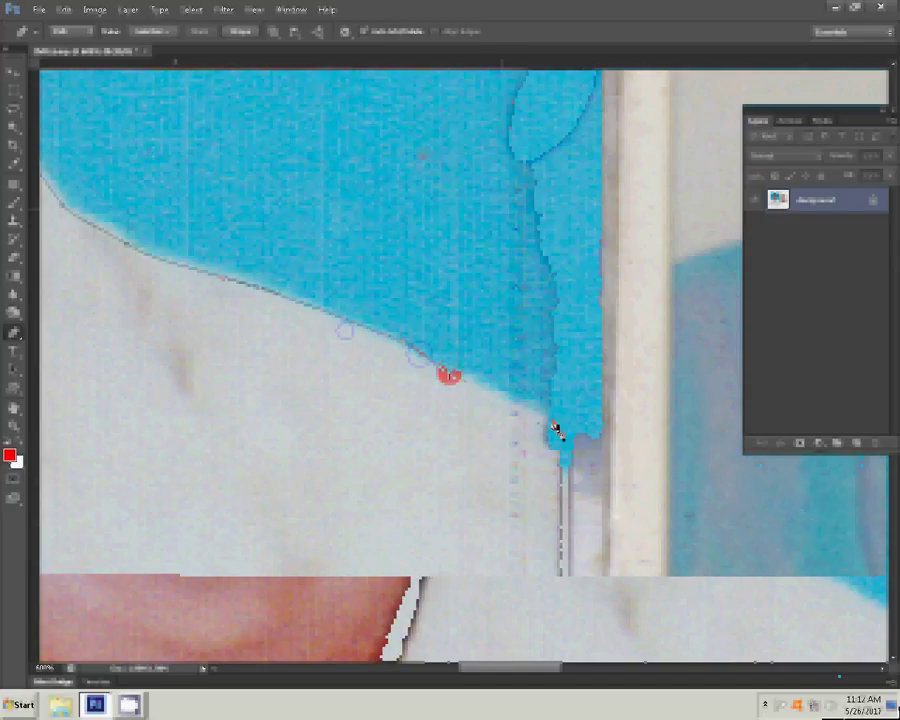
pyautogui.click(560, 540)
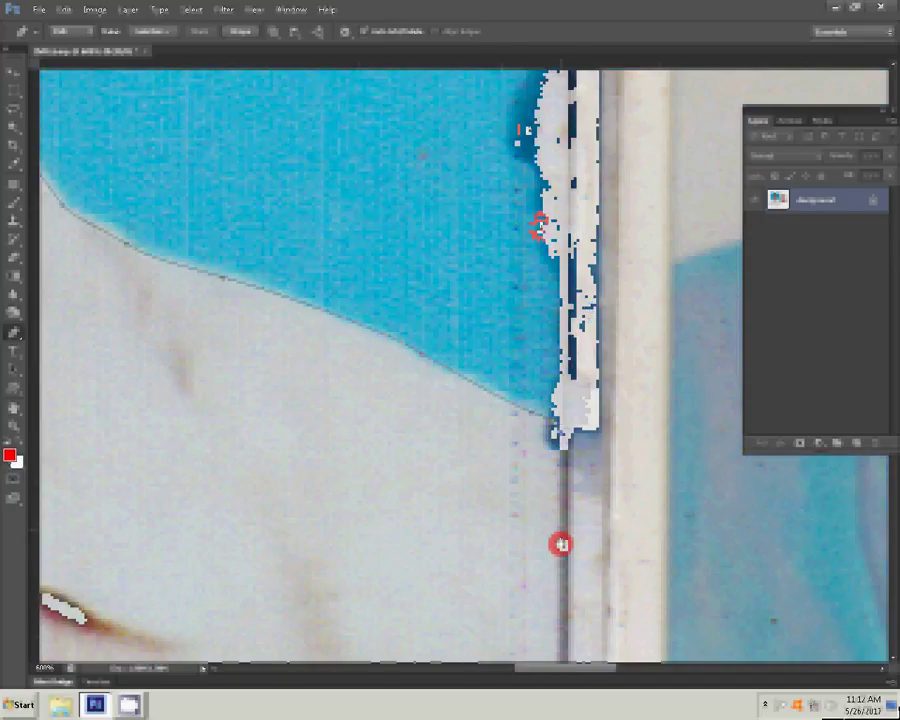
pyautogui.moveTo(538, 220); pyautogui.dragTo(538, 437)
pyautogui.click(557, 569)
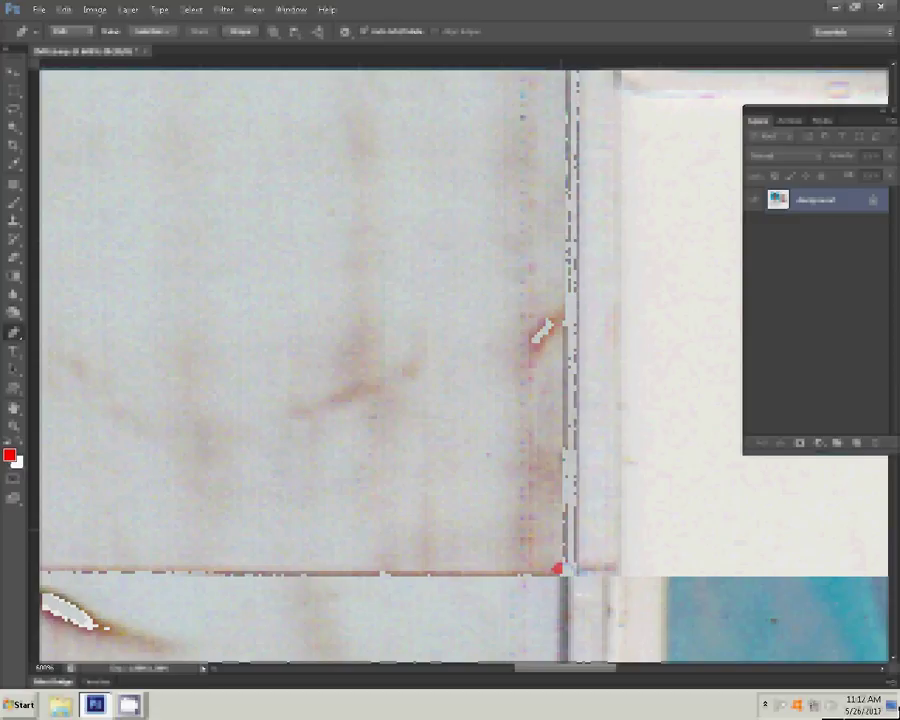
pyautogui.moveTo(541, 330)
pyautogui.mouseDown()
pyautogui.moveTo(751, 562)
pyautogui.moveTo(350, 515)
pyautogui.moveTo(255, 303)
pyautogui.mouseUp()
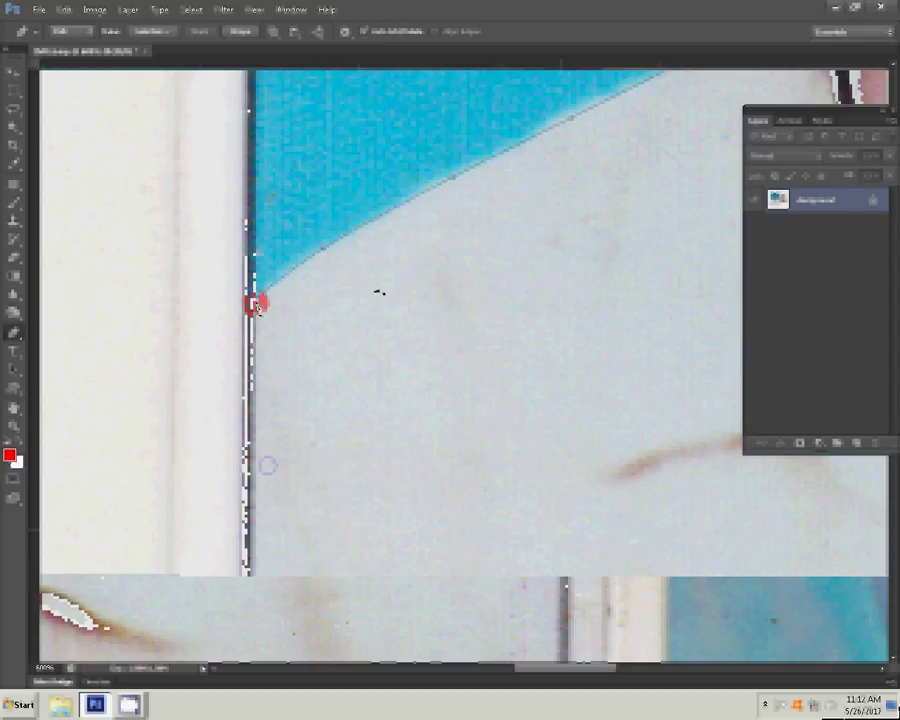
# - Convert the man's path to a selection and copy it onto a new Layer 1 with Ctrl+J
pyautogui.rightClick(370, 281)
pyautogui.click(405, 341)
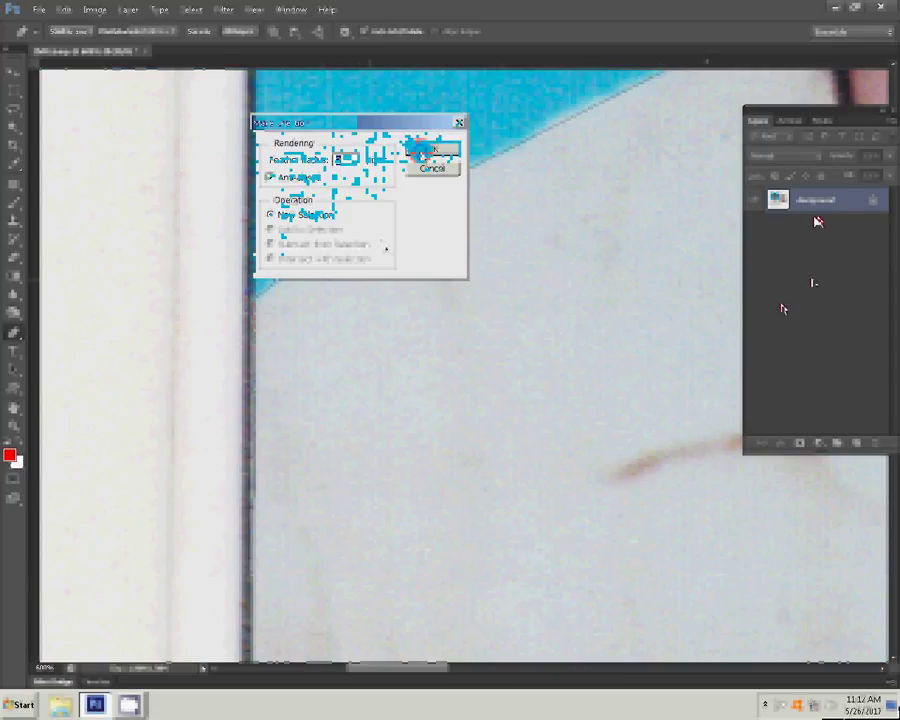
pyautogui.hotkey('ctrl', 'j')
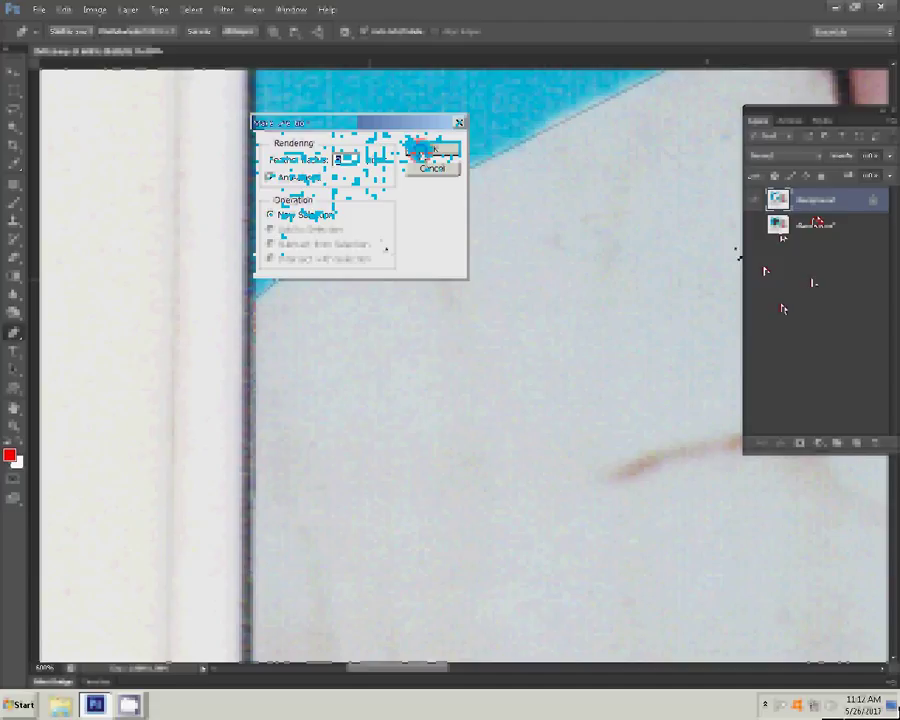
pyautogui.click(421, 150)
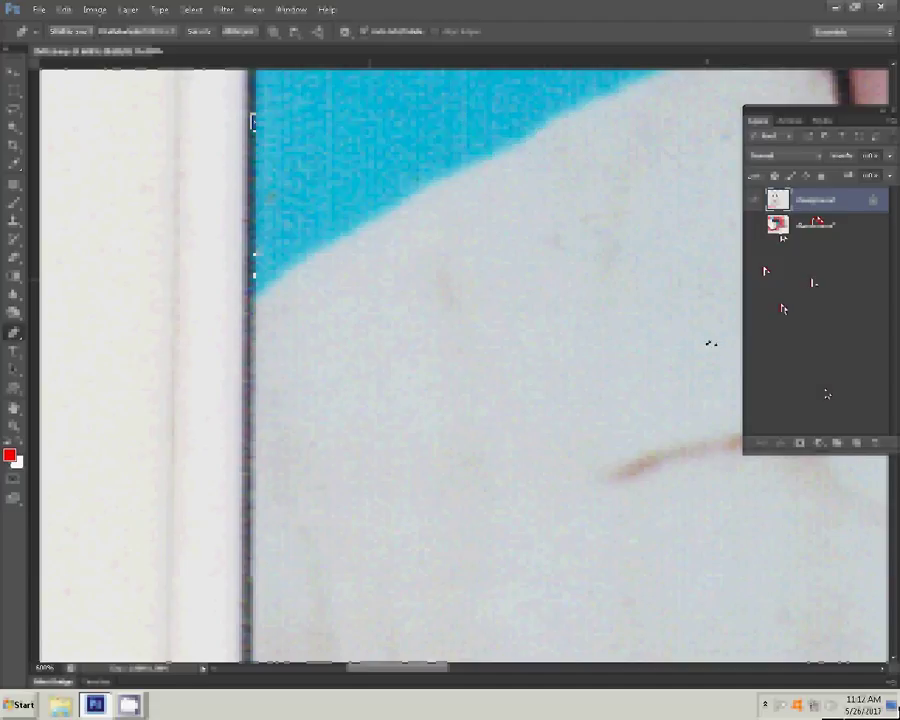
pyautogui.press('z')
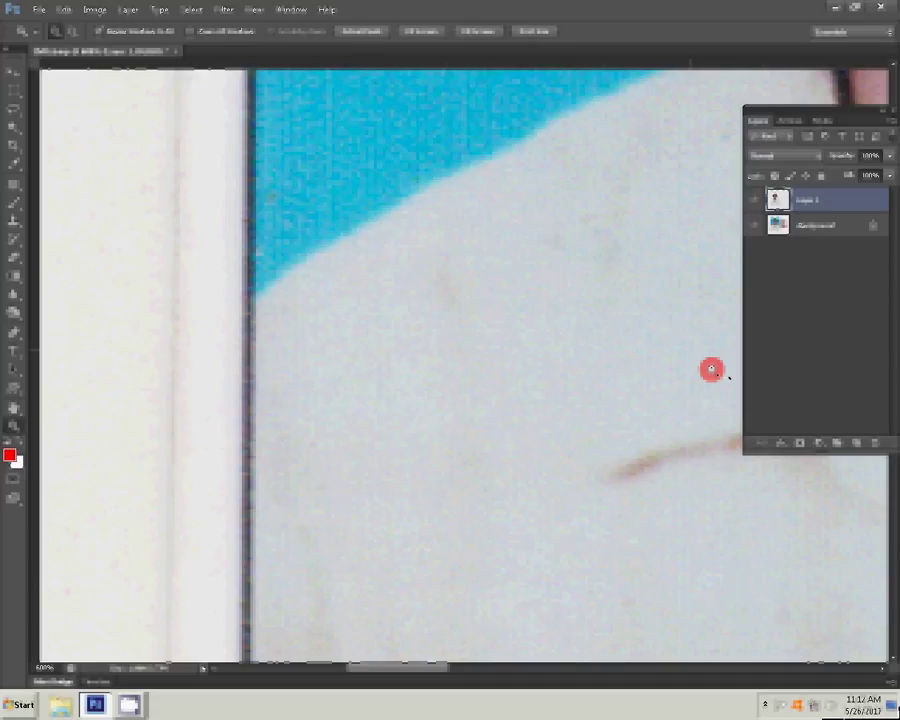
pyautogui.rightClick(717, 368)
pyautogui.click(735, 381)
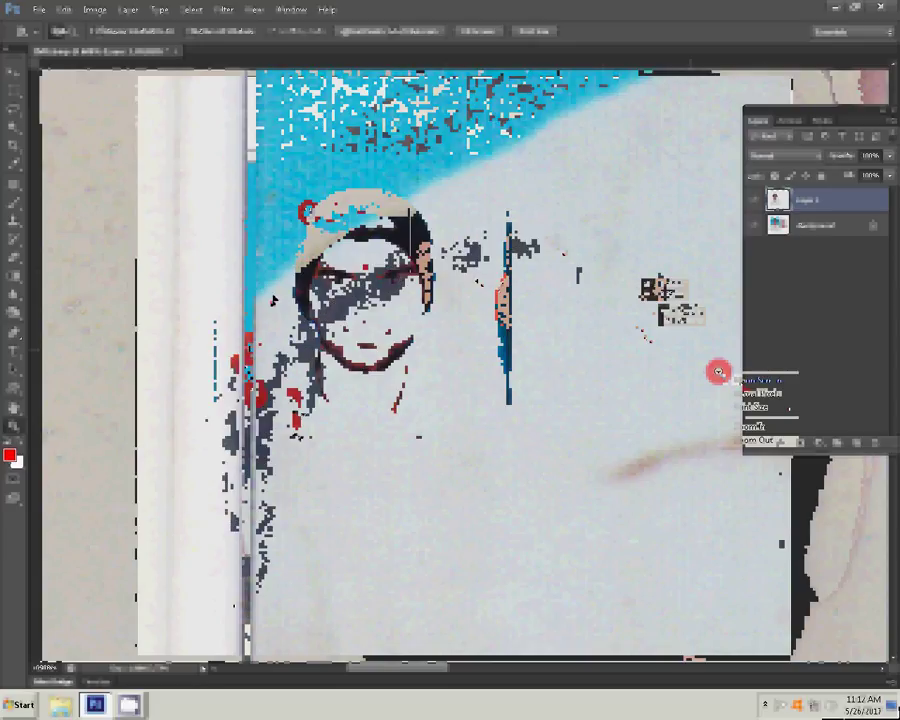
# - Trace the woman's hairline, the right side of her face, and her neck with the pen
pyautogui.moveTo(457, 206); pyautogui.dragTo(528, 192)
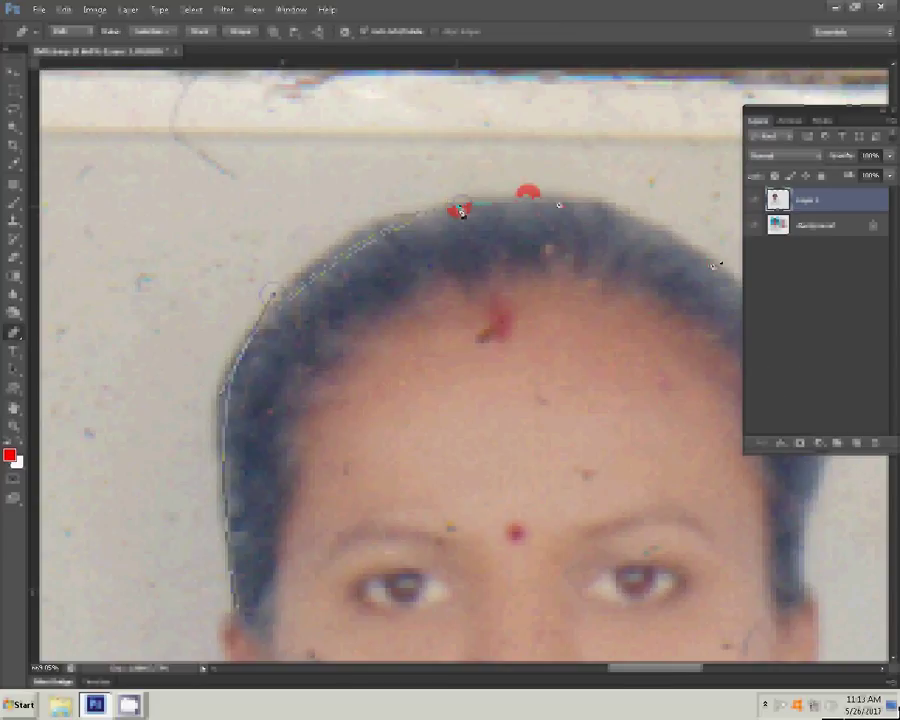
pyautogui.moveTo(461, 212)
pyautogui.mouseDown()
pyautogui.moveTo(736, 290)
pyautogui.moveTo(505, 347)
pyautogui.mouseUp()
pyautogui.moveTo(507, 471)
pyautogui.mouseDown()
pyautogui.moveTo(503, 506)
pyautogui.moveTo(521, 258)
pyautogui.moveTo(479, 211)
pyautogui.moveTo(462, 263)
pyautogui.moveTo(474, 352)
pyautogui.mouseUp()
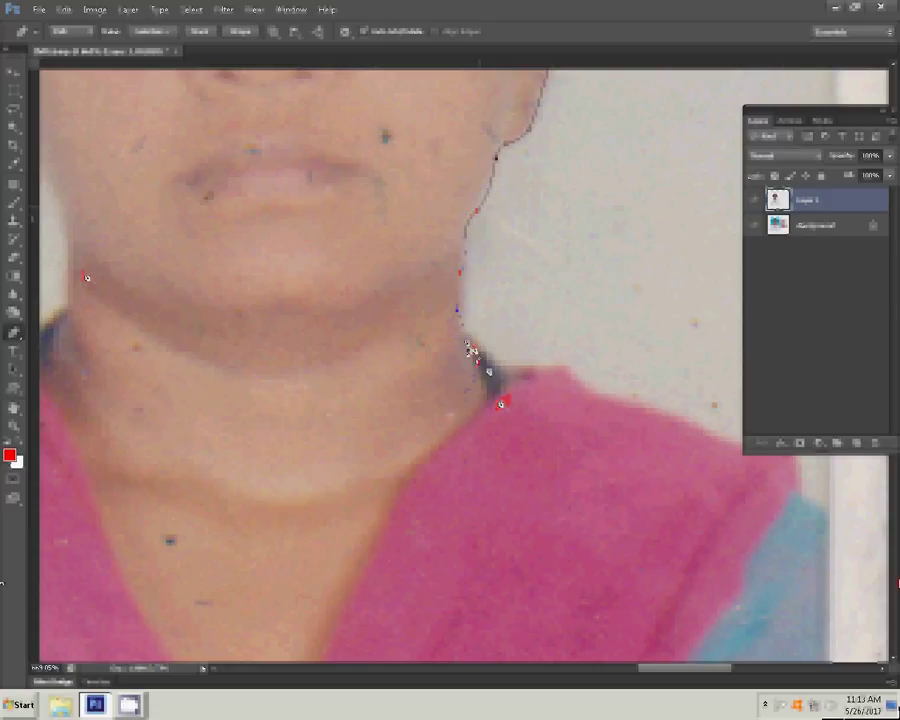
pyautogui.moveTo(459, 325)
pyautogui.mouseDown()
pyautogui.moveTo(569, 373)
pyautogui.moveTo(524, 352)
pyautogui.mouseUp()
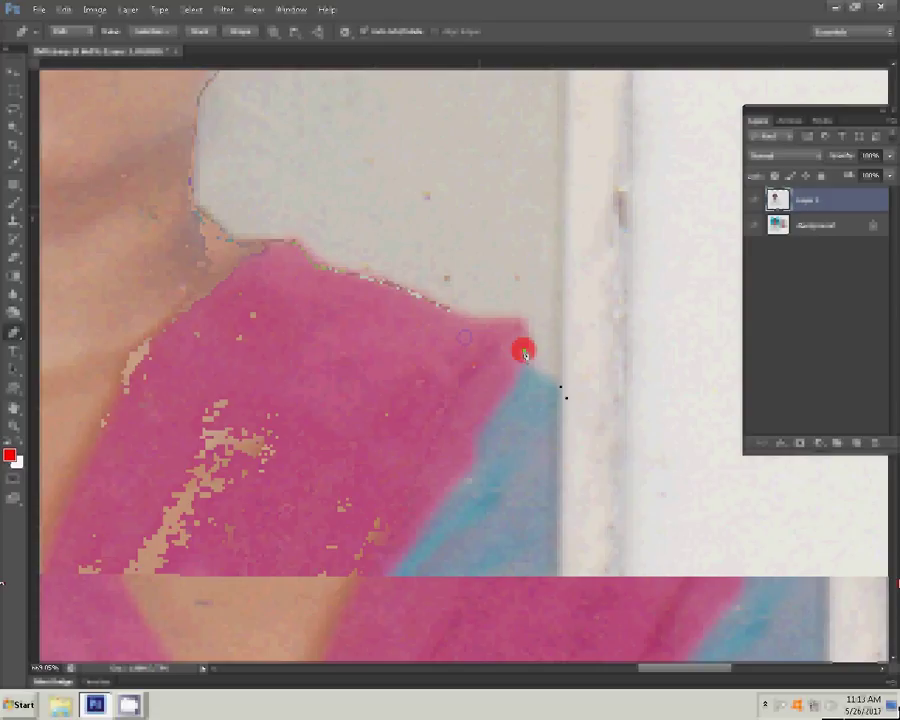
# - Extend the path over the shoulder, along the neck and up onto the cheek
pyautogui.scroll(-5, 568, 519)
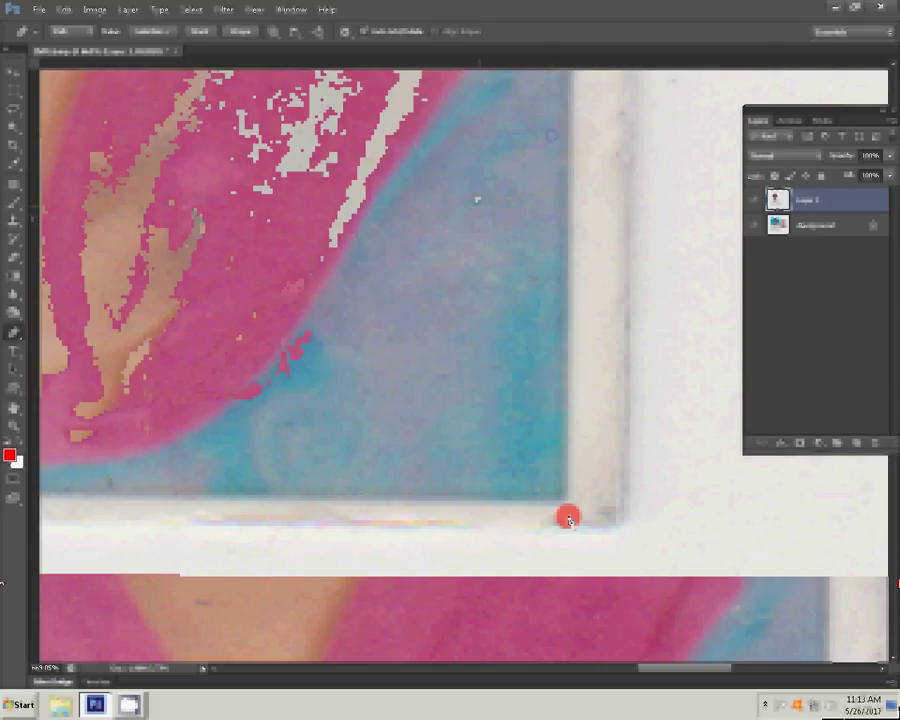
pyautogui.hscroll(-5, 410, 501)
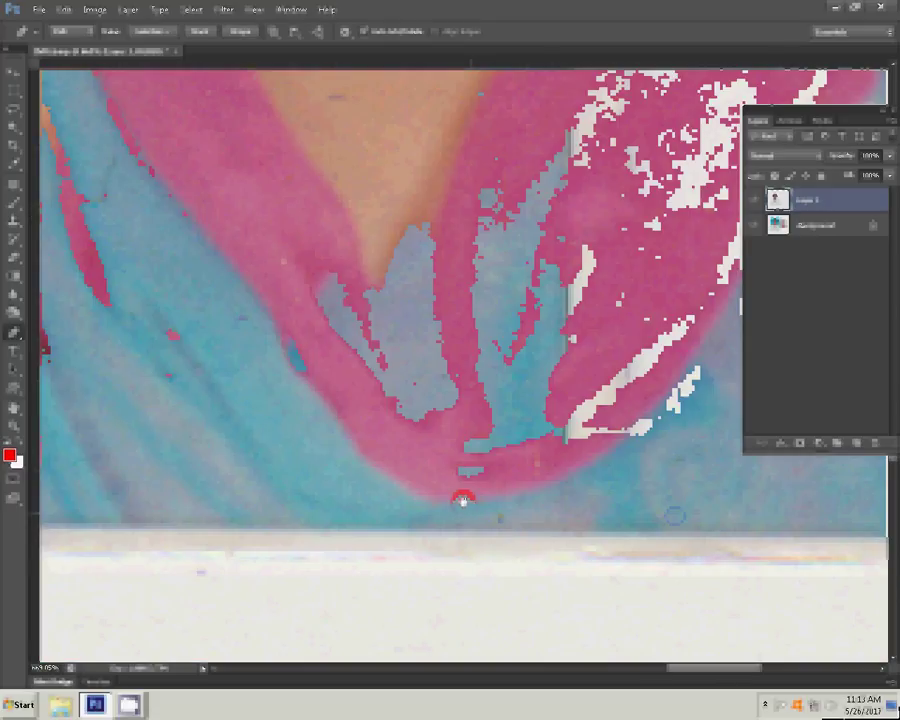
pyautogui.hscroll(-3, 400, 505)
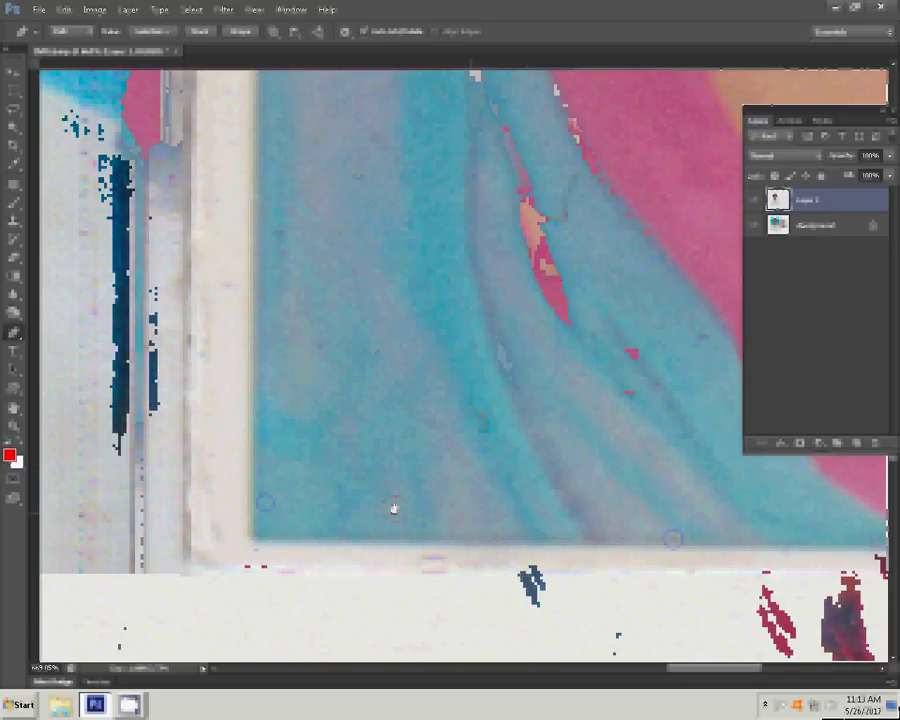
pyautogui.scroll(5, 393, 508)
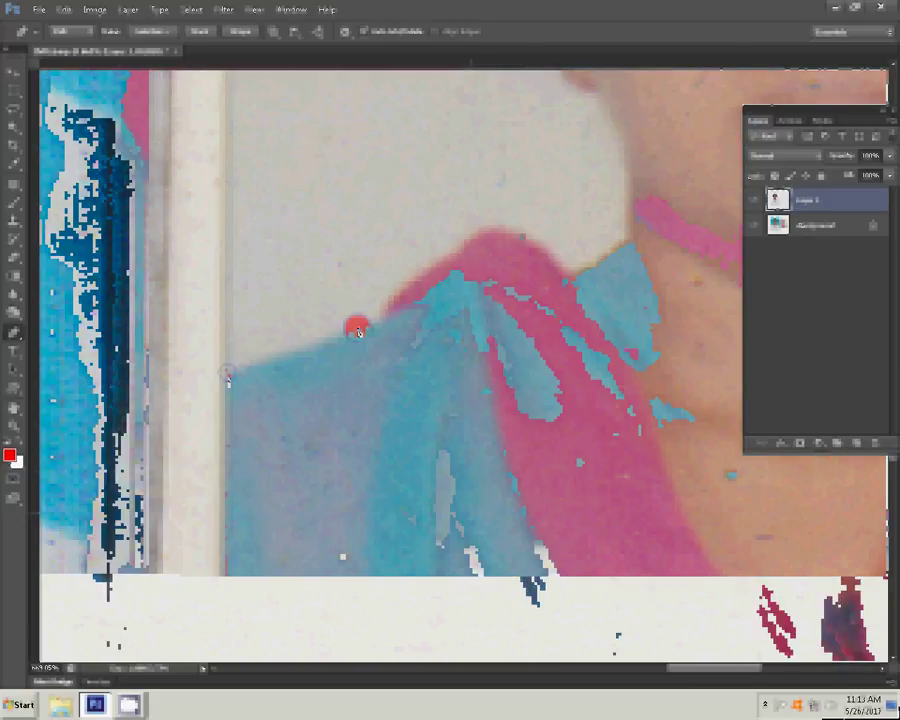
pyautogui.click(358, 330)
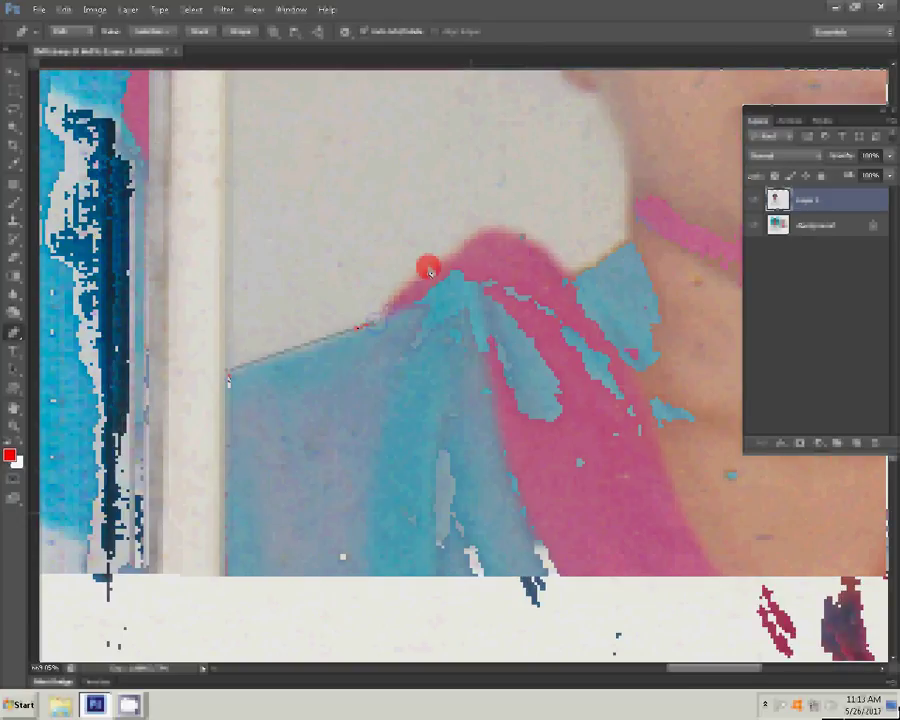
pyautogui.click(510, 228)
pyautogui.moveTo(565, 283)
pyautogui.mouseDown()
pyautogui.moveTo(632, 225)
pyautogui.moveTo(436, 402)
pyautogui.moveTo(412, 340)
pyautogui.mouseUp()
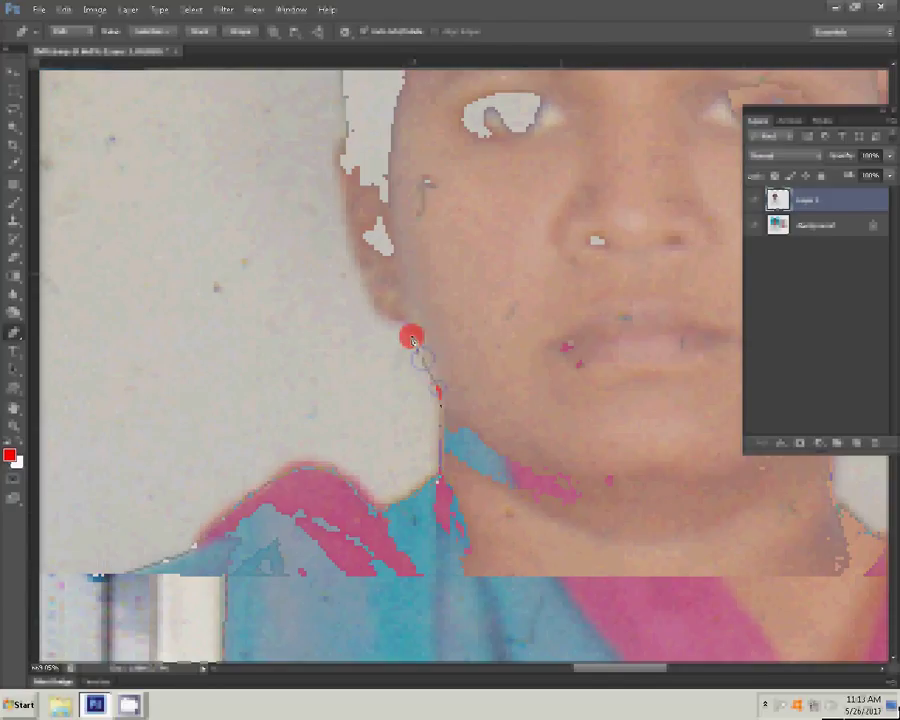
pyautogui.click(333, 165)
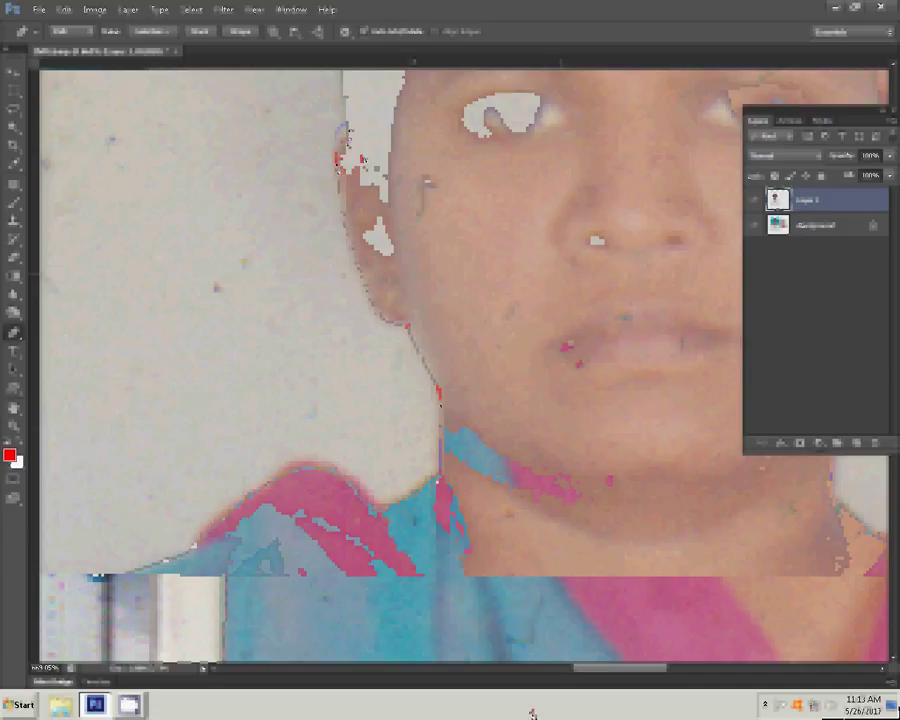
pyautogui.click(430, 205)
# - Make a feathered selection from the path, copy it to a new layer, and hide the Background
pyautogui.rightClick(430, 205)
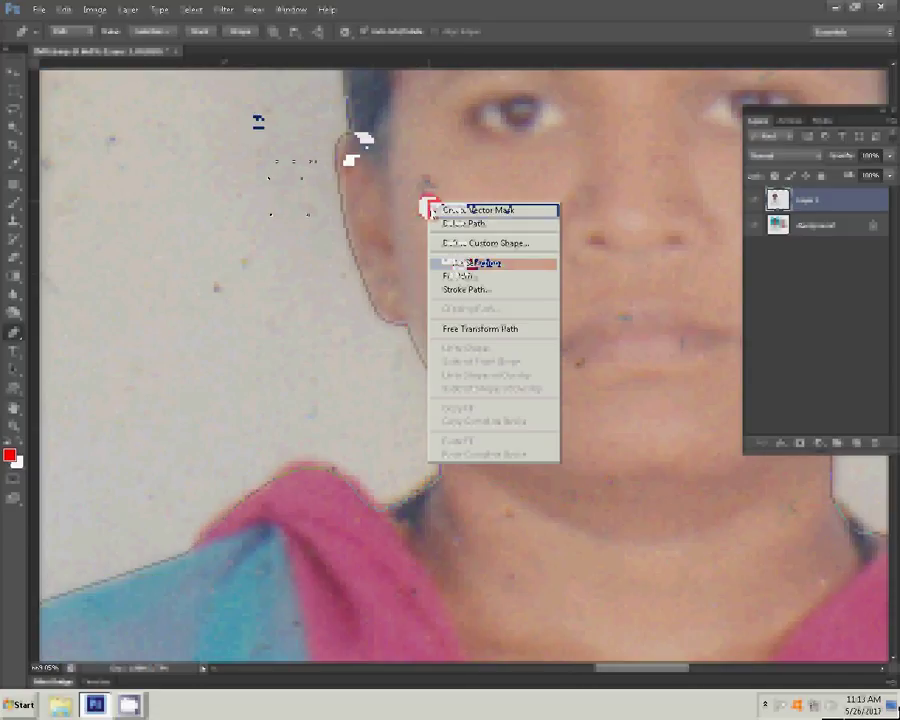
pyautogui.click(475, 263)
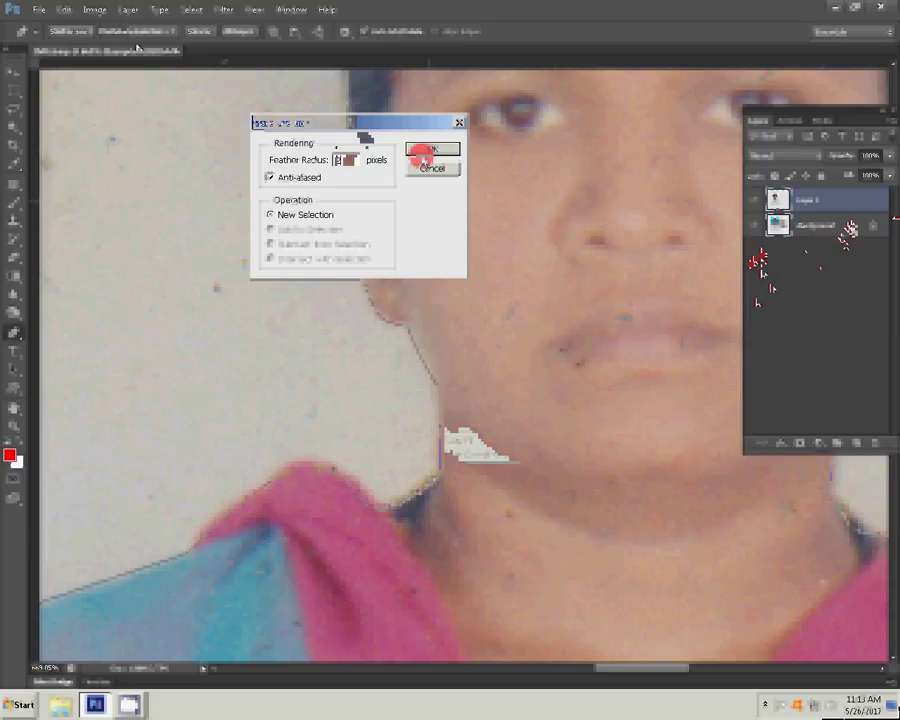
pyautogui.click(423, 153)
pyautogui.click(130, 10)
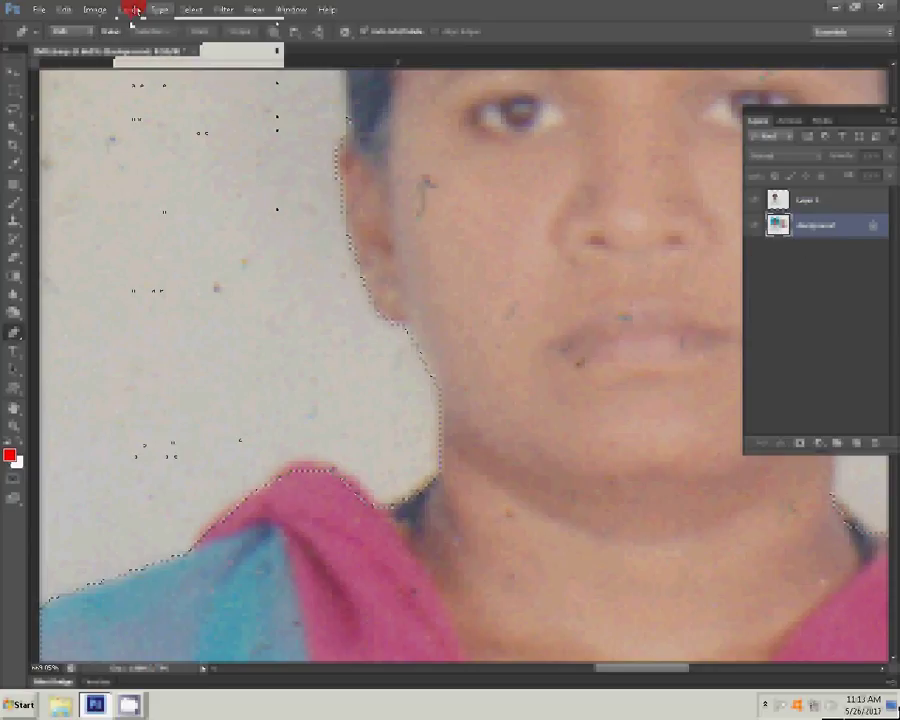
pyautogui.click(330, 85)
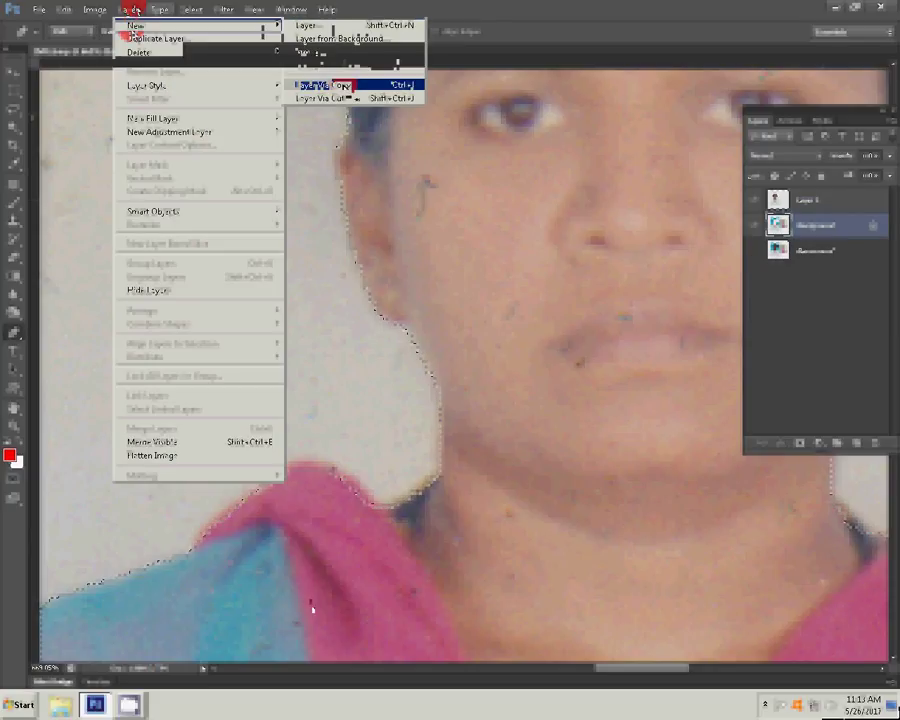
pyautogui.click(760, 253)
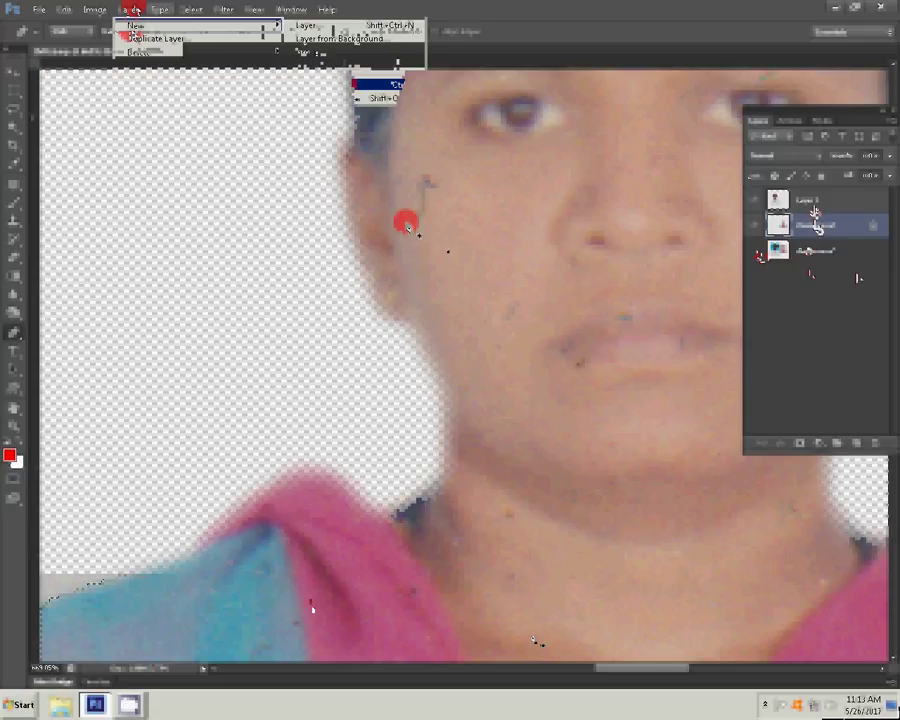
# - Retouch blemishes on the woman's cheek and a spot near her mouth
pyautogui.click(418, 157)
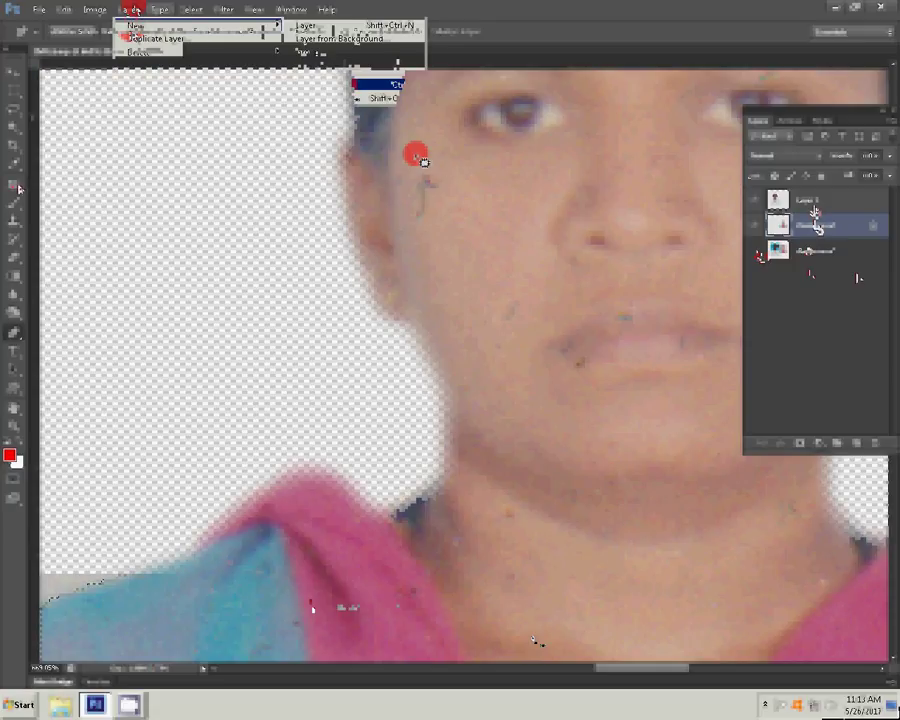
pyautogui.click(416, 181)
pyautogui.moveTo(421, 187); pyautogui.dragTo(434, 179)
pyautogui.click(474, 207)
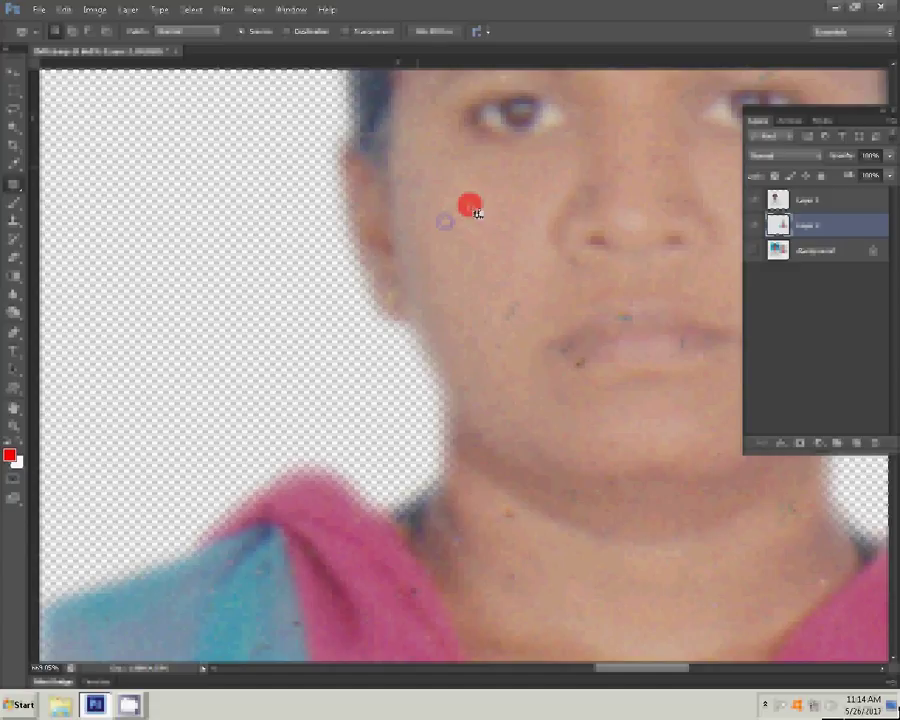
pyautogui.click(486, 218)
pyautogui.click(546, 352)
# - Retouch spots at the mouth corner, on the lip, and across the right cheek
pyautogui.click(514, 314)
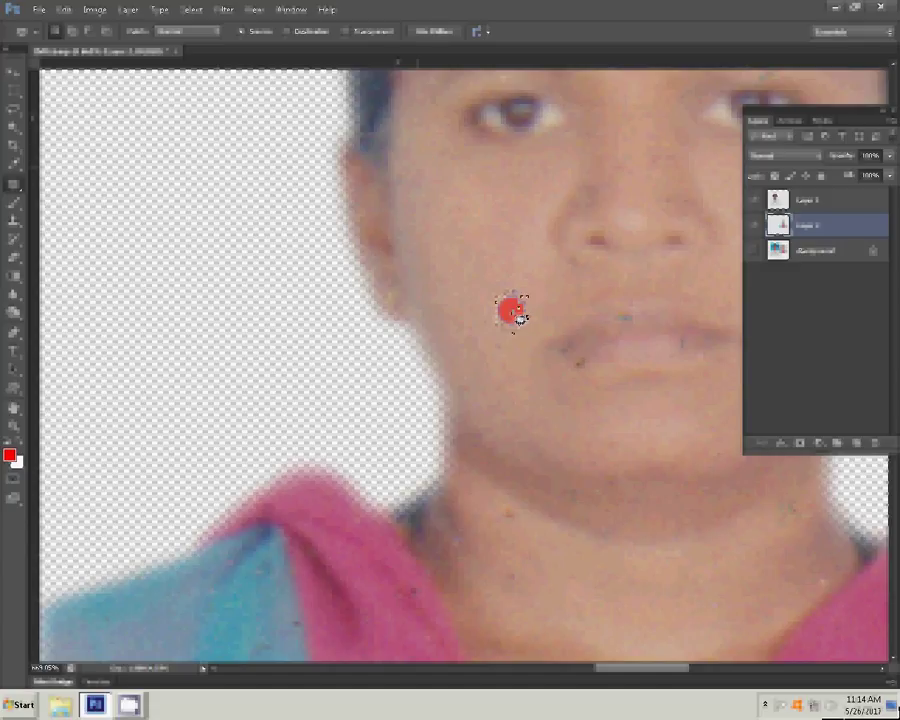
pyautogui.click(514, 314)
pyautogui.click(593, 369)
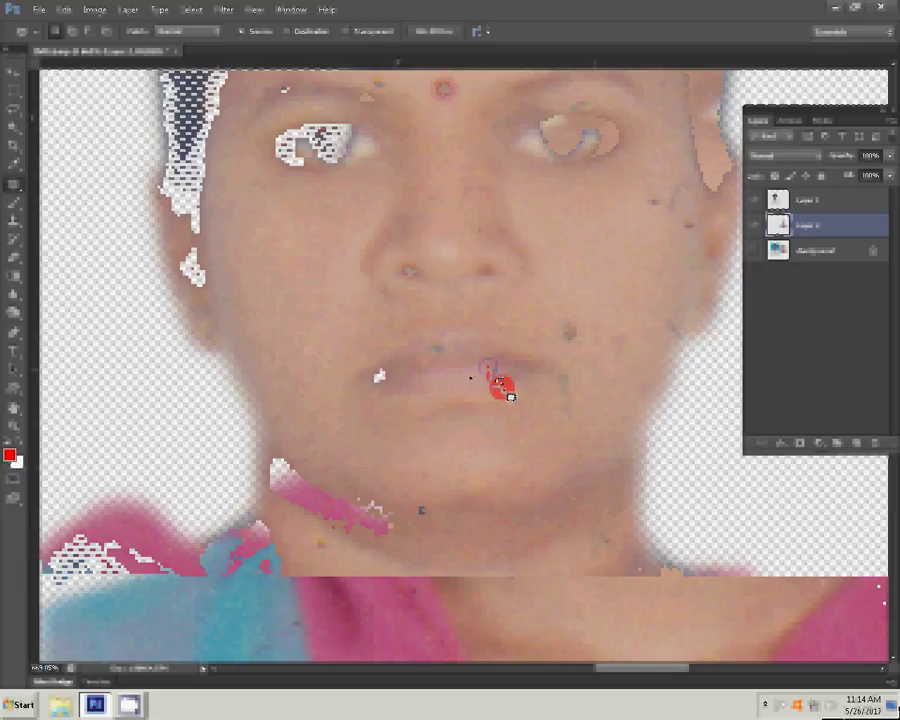
pyautogui.click(494, 374)
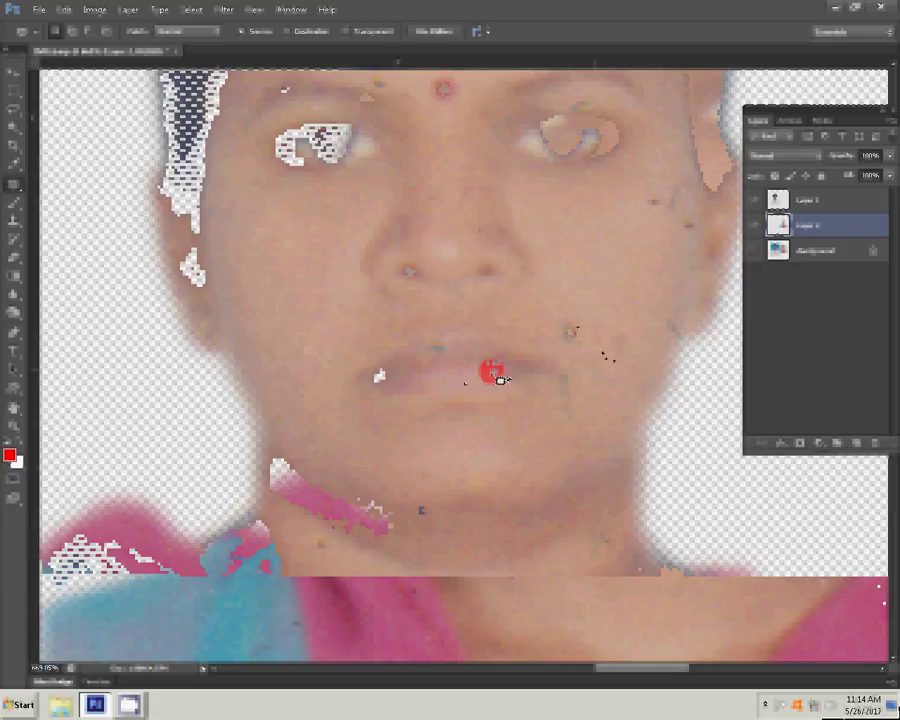
pyautogui.click(621, 285)
pyautogui.click(666, 308)
pyautogui.click(685, 343)
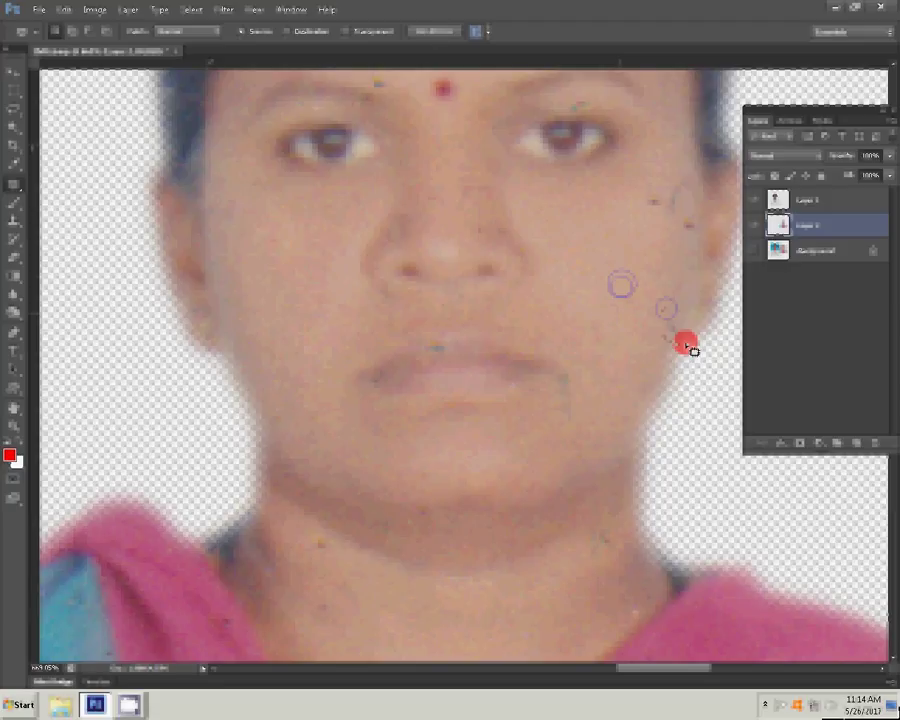
# - Patch a cheek blemish with skin from between the eyes and remove the white nose spot
pyautogui.press('Return')
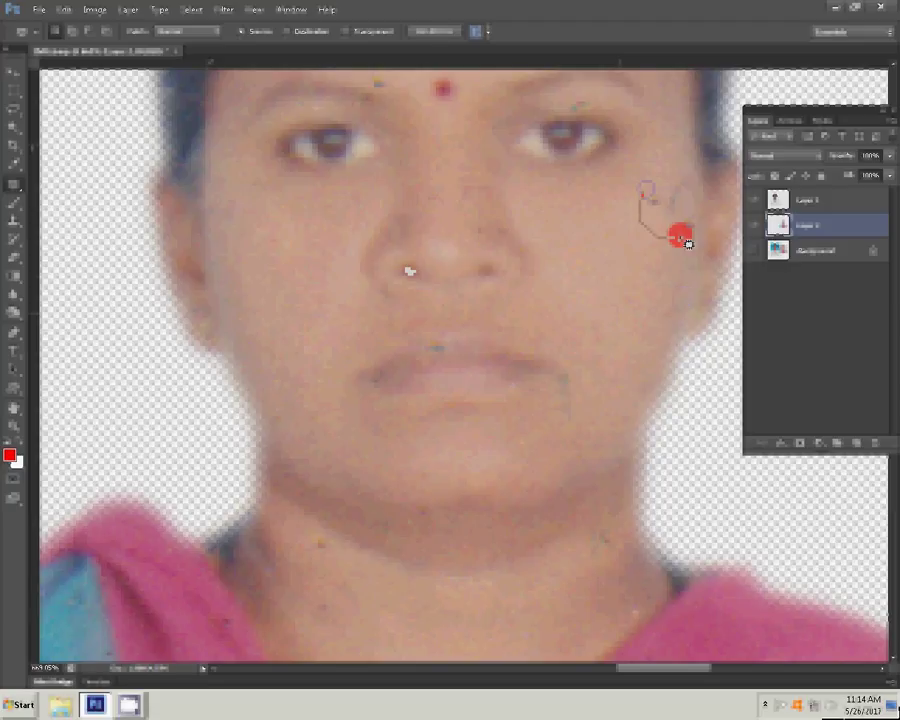
pyautogui.moveTo(687, 242); pyautogui.dragTo(684, 219)
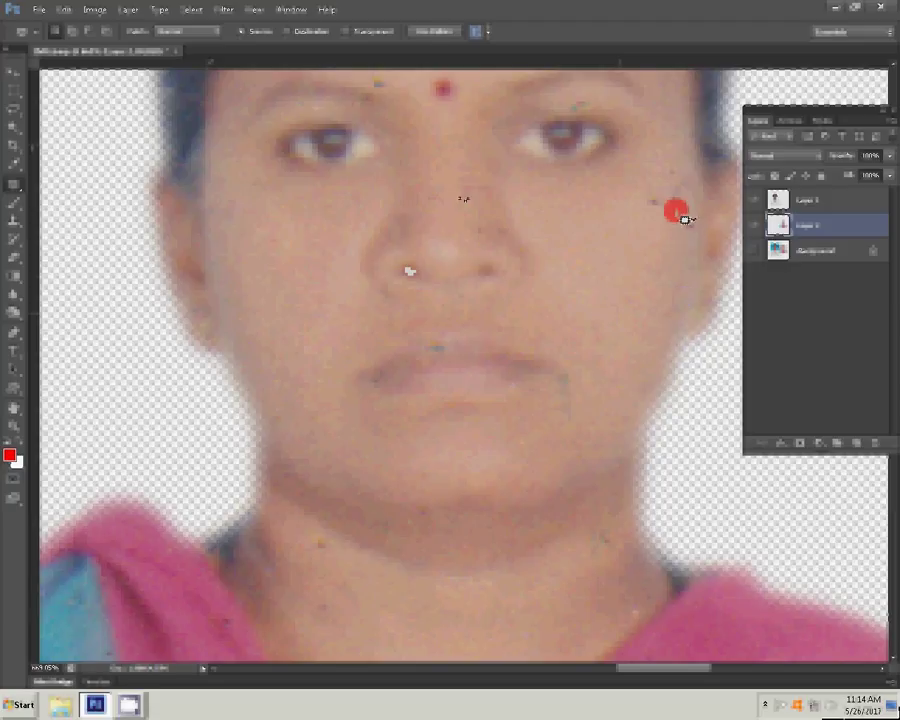
pyautogui.moveTo(684, 219); pyautogui.dragTo(486, 153)
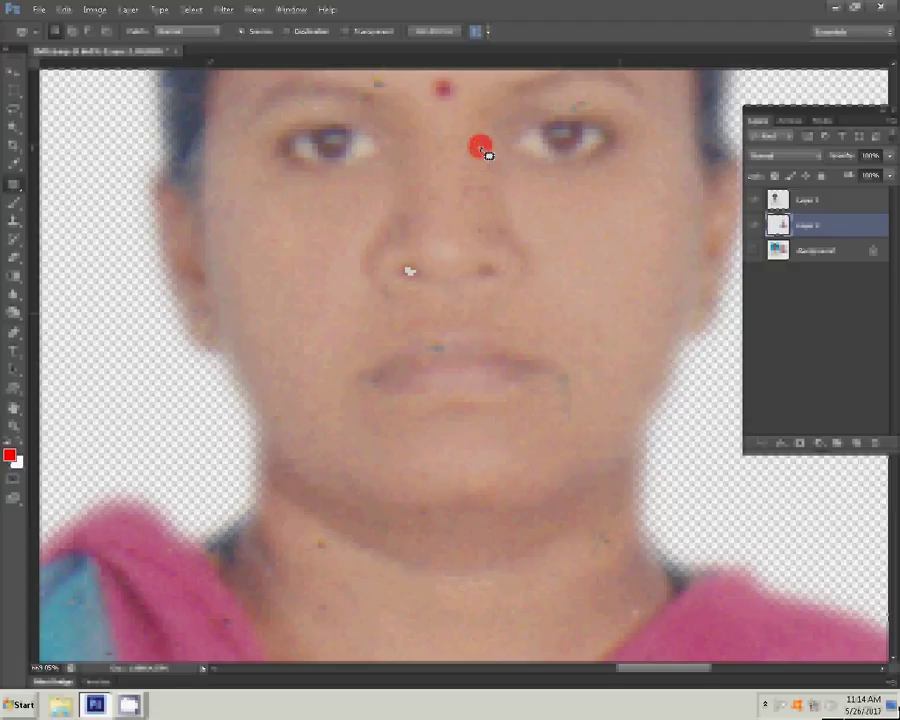
pyautogui.click(481, 150)
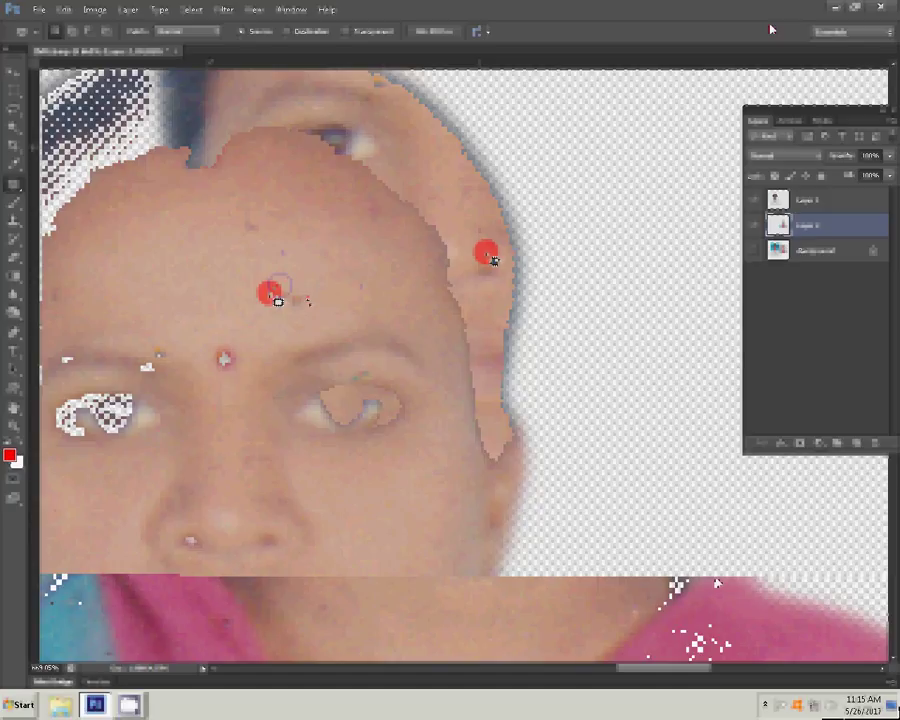
# - Patch a forehead spot with clean skin from between the eyes
pyautogui.click(278, 256)
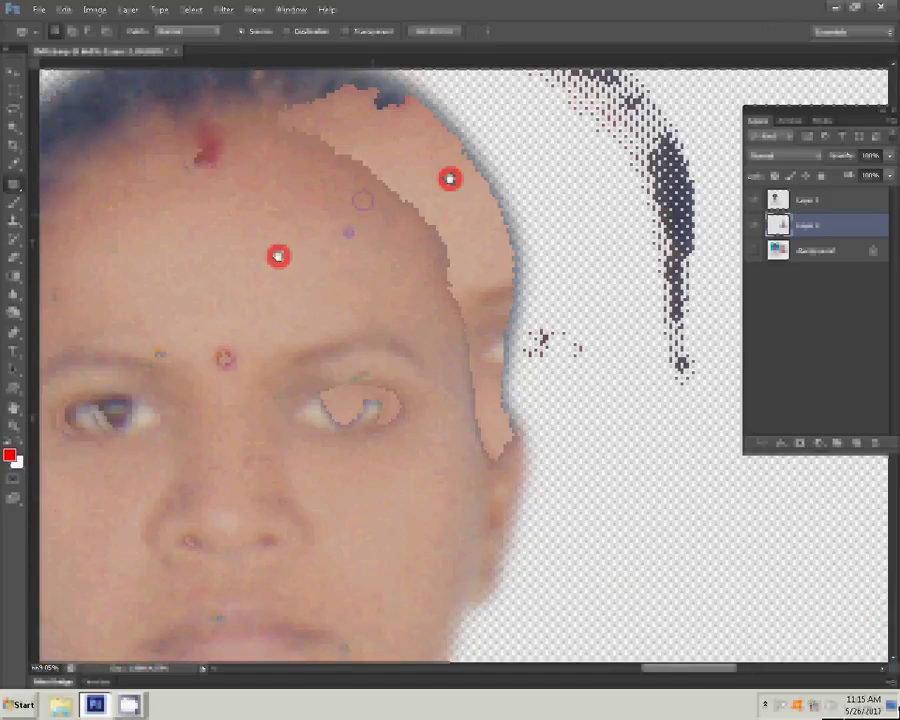
pyautogui.click(260, 214)
pyautogui.click(300, 216)
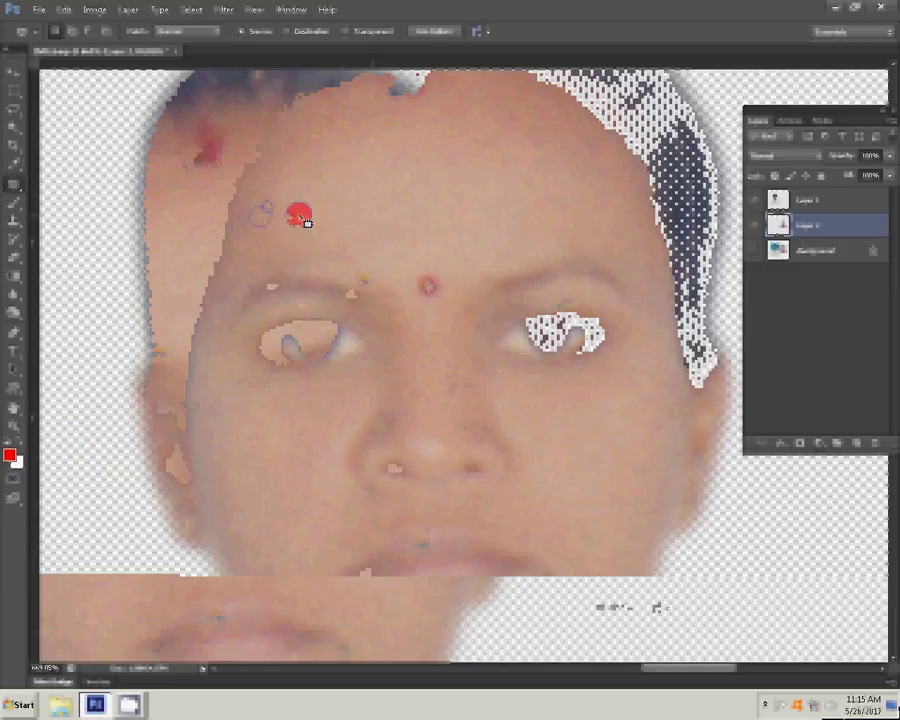
pyautogui.moveTo(341, 137)
pyautogui.mouseDown()
pyautogui.moveTo(323, 134)
pyautogui.moveTo(391, 129)
pyautogui.mouseUp()
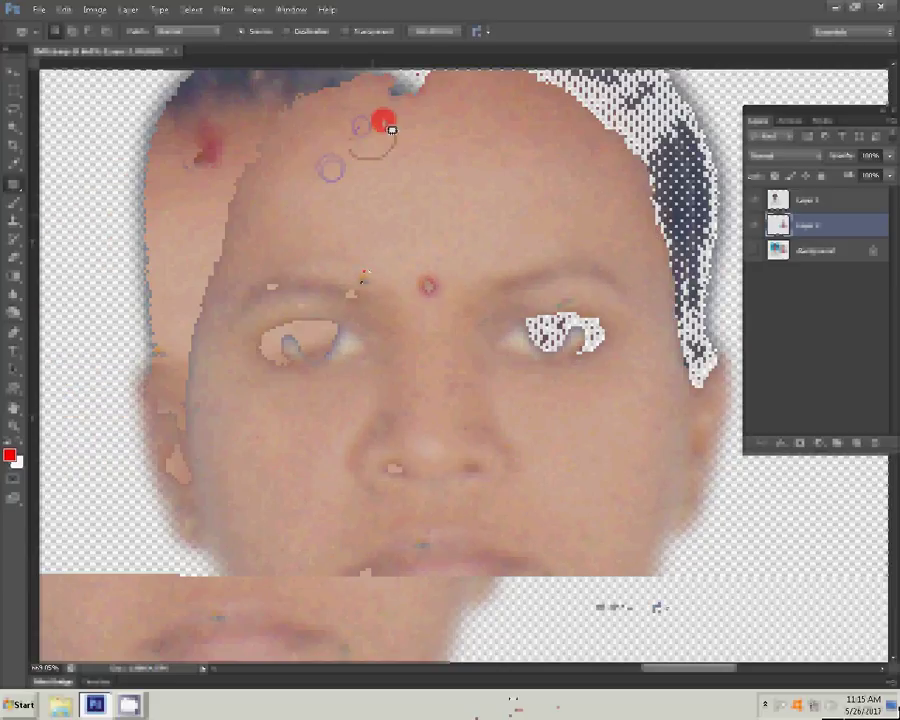
pyautogui.moveTo(391, 129); pyautogui.dragTo(400, 262)
pyautogui.click(468, 422)
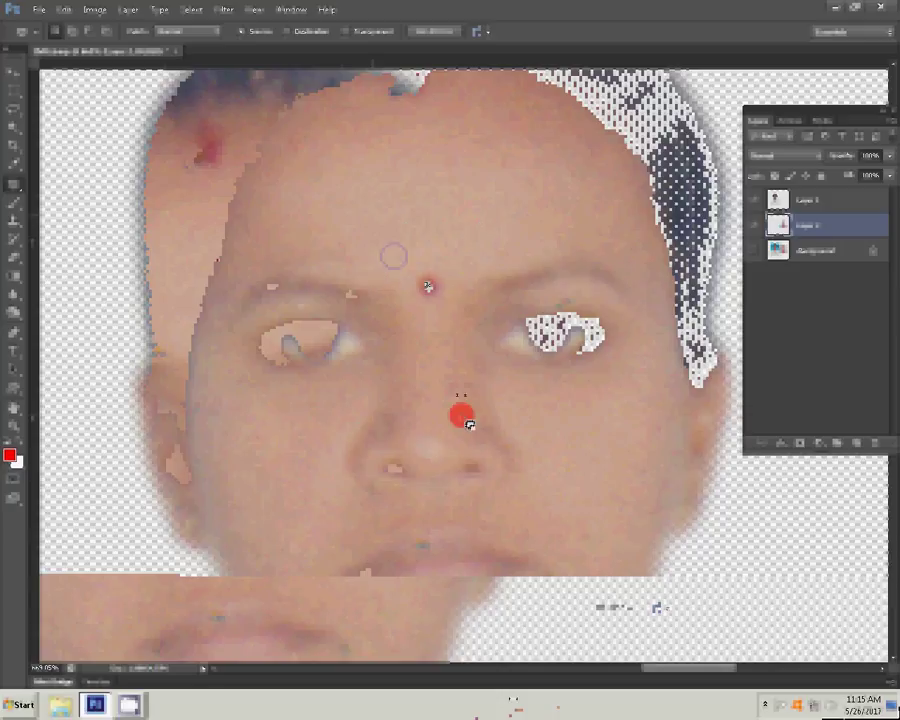
# - Outline blemishes on the nose and beside it for patching
pyautogui.moveTo(468, 424); pyautogui.dragTo(453, 357)
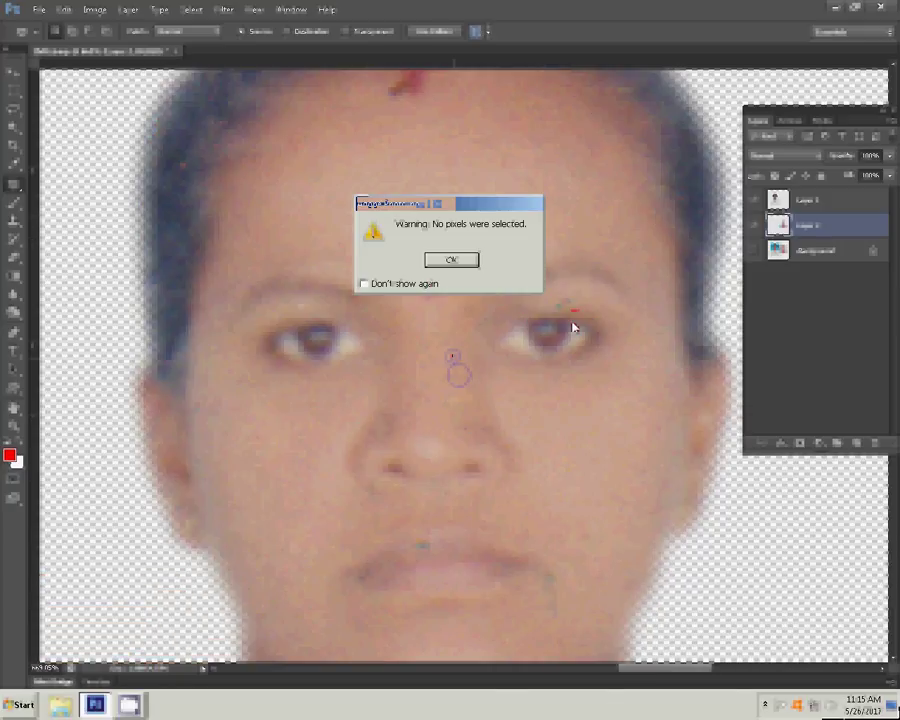
pyautogui.press('Return')
pyautogui.click(565, 295)
pyautogui.click(501, 391)
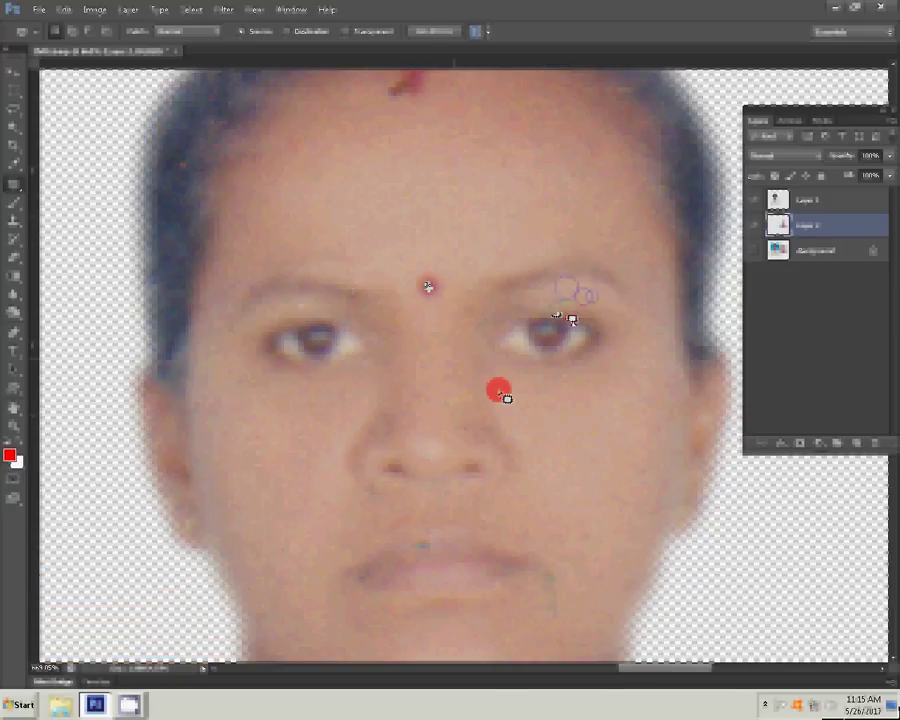
pyautogui.moveTo(499, 391); pyautogui.dragTo(410, 380)
pyautogui.click(417, 405)
pyautogui.click(294, 366)
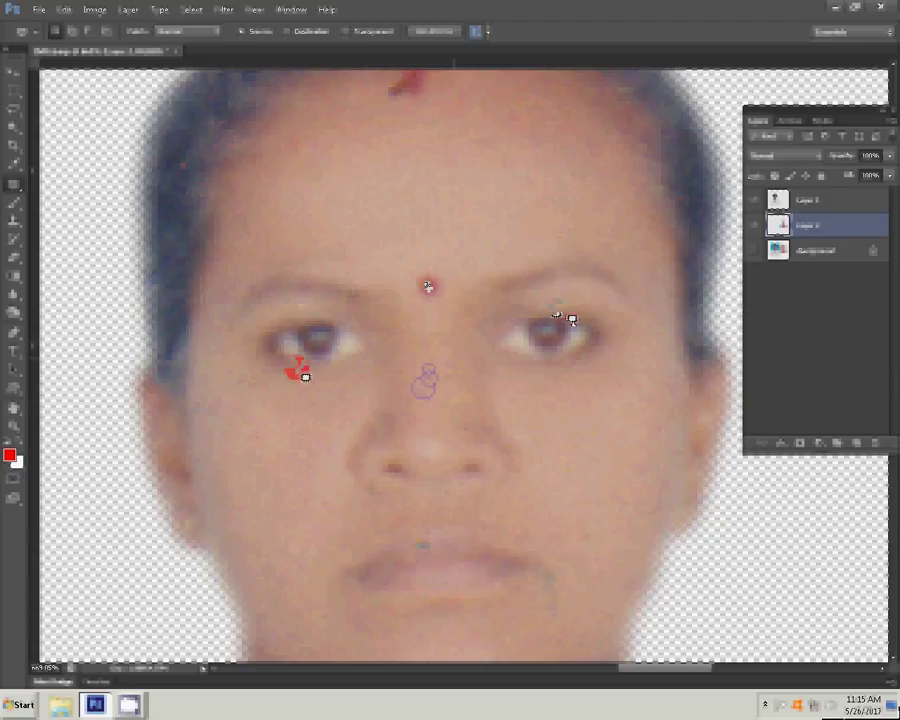
# - Retouch the area above the upper lip and blemishes on the jaw, cheek and neck
pyautogui.scroll(-5, 300, 370)
pyautogui.click(360, 322)
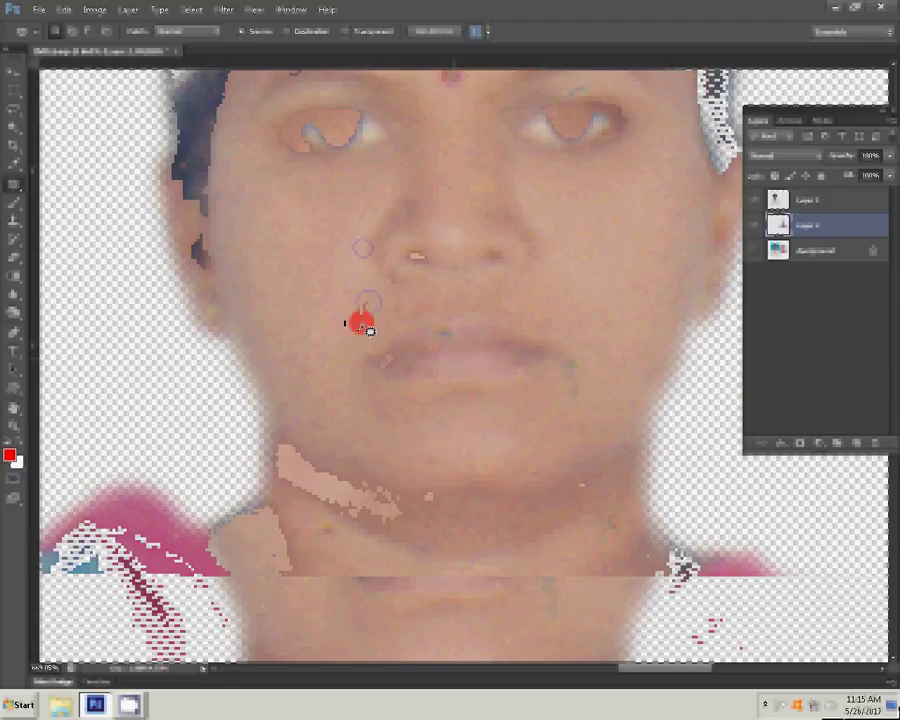
pyautogui.moveTo(368, 330); pyautogui.dragTo(467, 332)
pyautogui.click(289, 428)
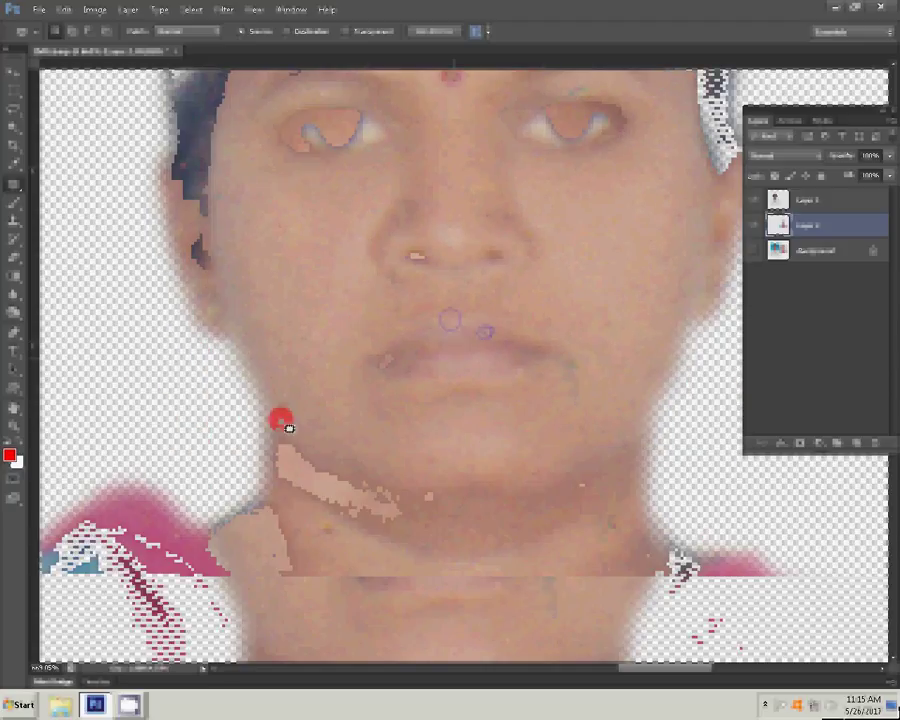
pyautogui.moveTo(289, 428); pyautogui.dragTo(310, 400)
pyautogui.click(298, 356)
pyautogui.click(313, 524)
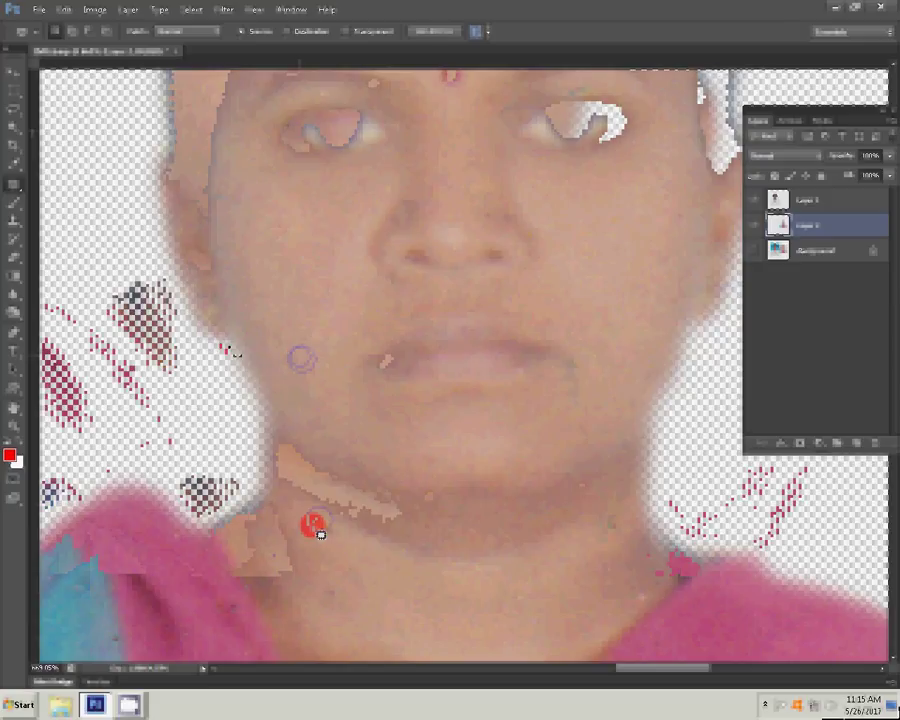
# - Attempt to patch neck spots, dismissing no-pixels warnings and clearing leftover selections
pyautogui.scroll(-5, 290, 515)
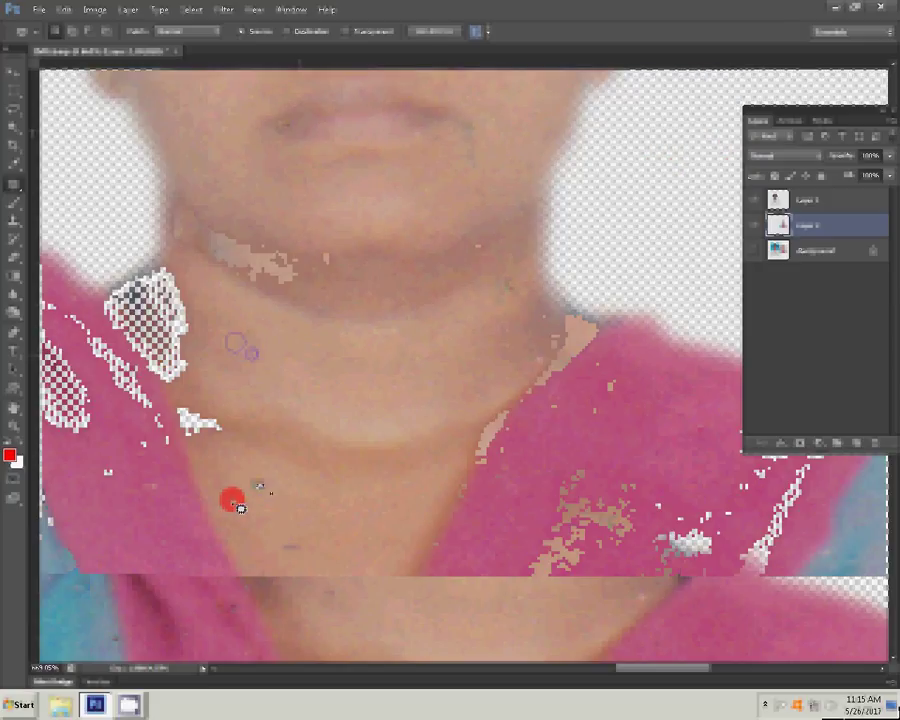
pyautogui.click(262, 470)
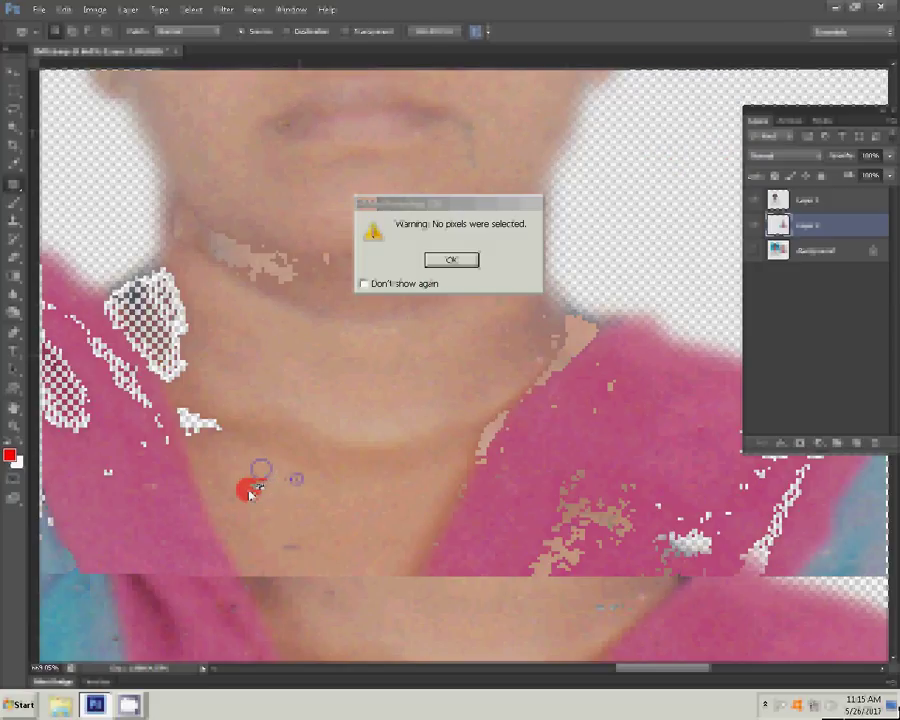
pyautogui.press('Return')
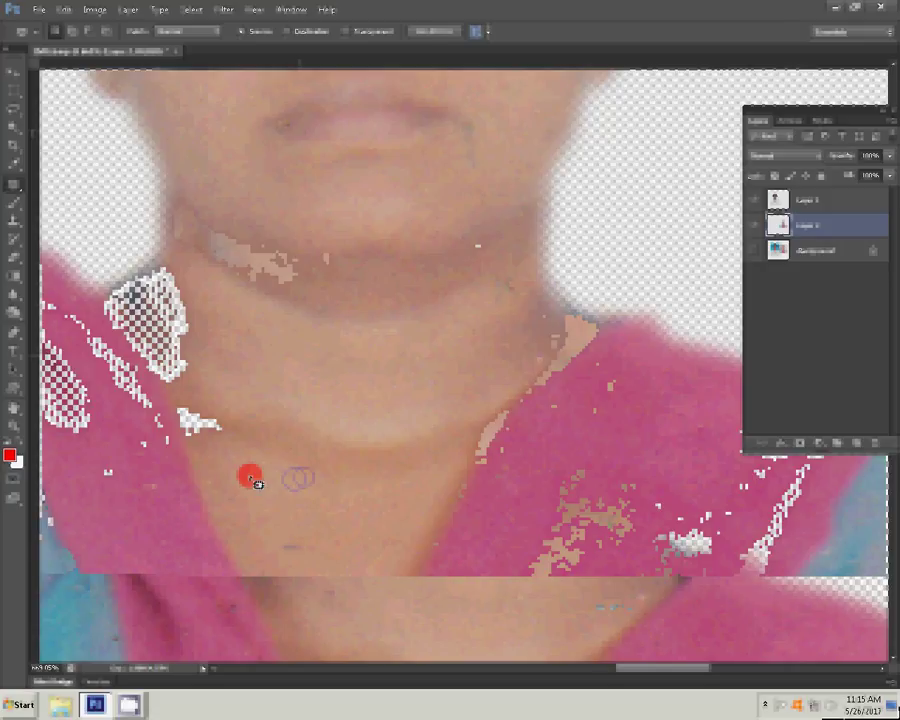
pyautogui.click(252, 478)
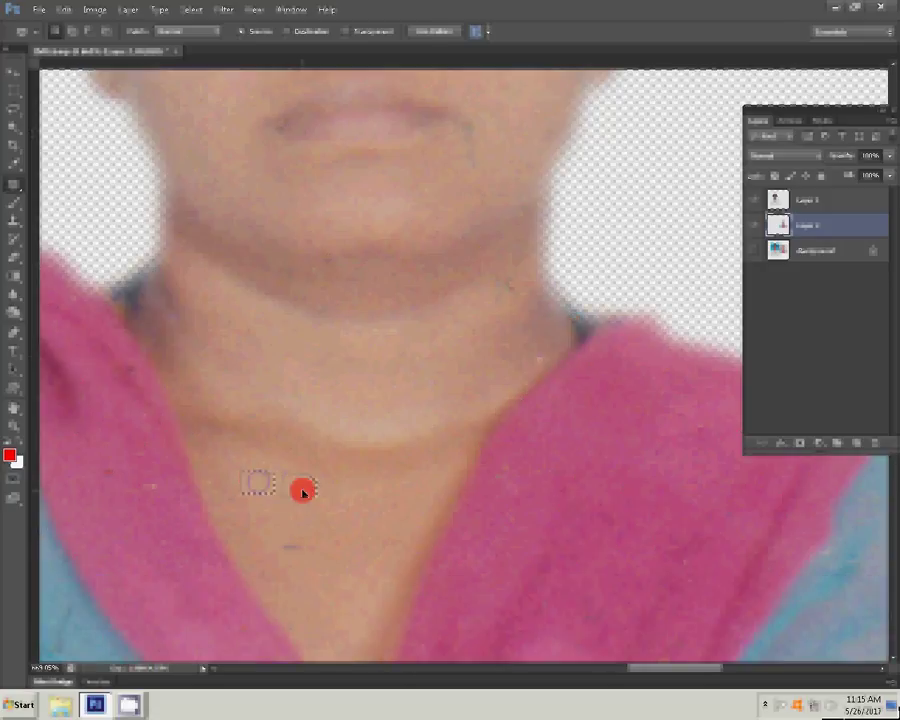
pyautogui.click(291, 541)
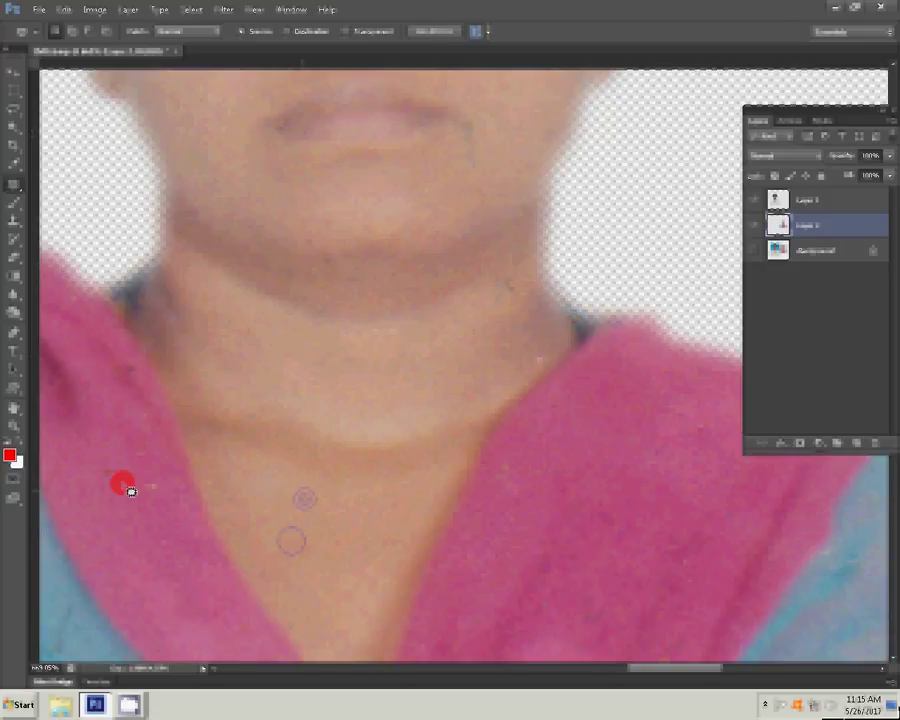
pyautogui.click(506, 287)
pyautogui.press('Return')
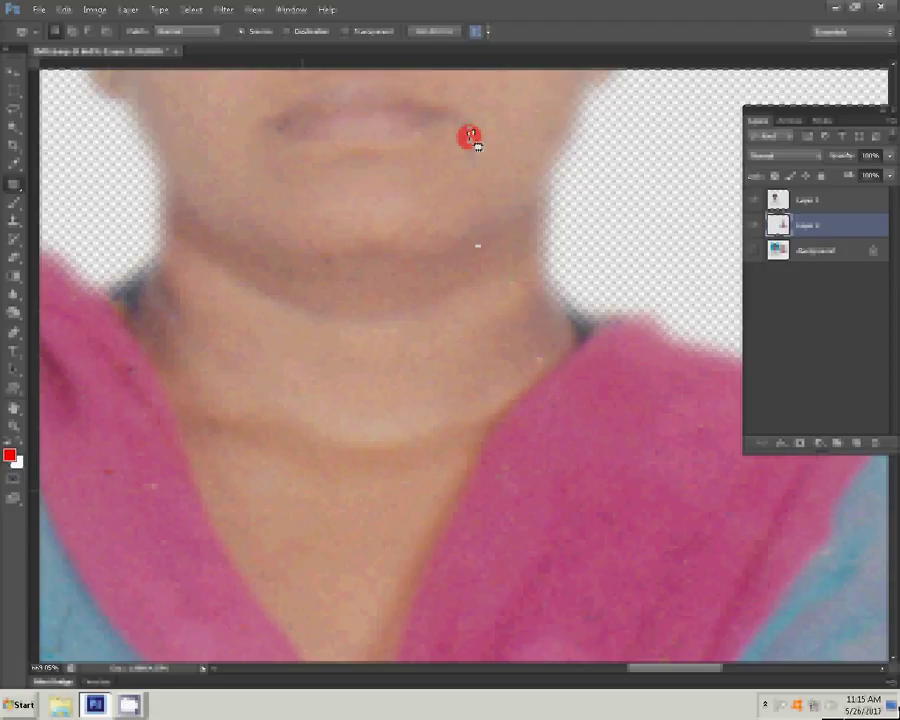
# - Patch a neck blemish and cover the chin blemish with clean skin
pyautogui.moveTo(477, 146); pyautogui.dragTo(472, 232)
pyautogui.click(540, 356)
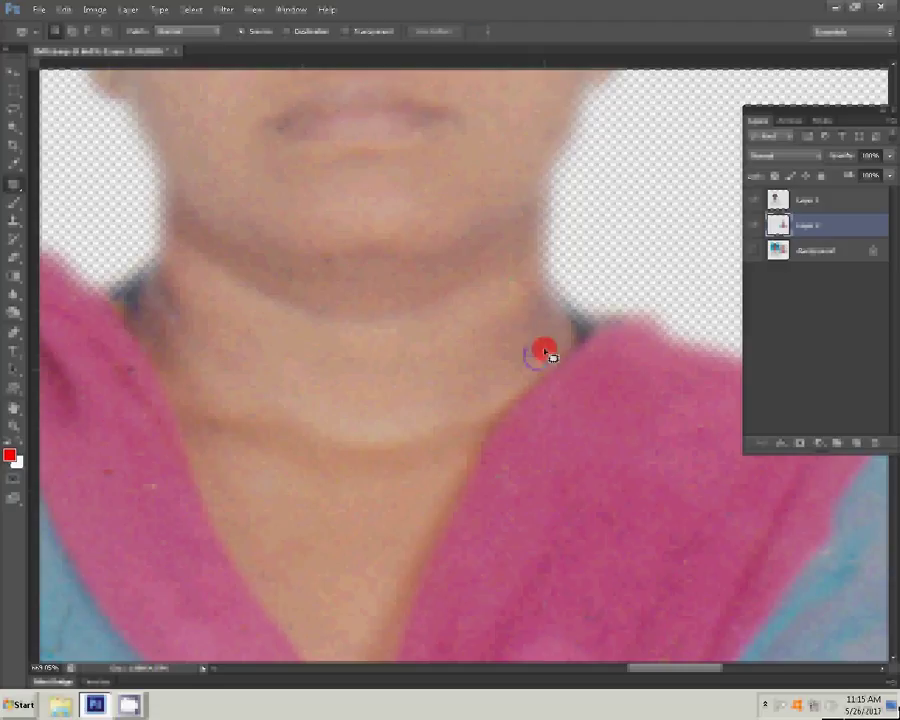
pyautogui.click(358, 297)
pyautogui.moveTo(360, 299); pyautogui.dragTo(335, 265)
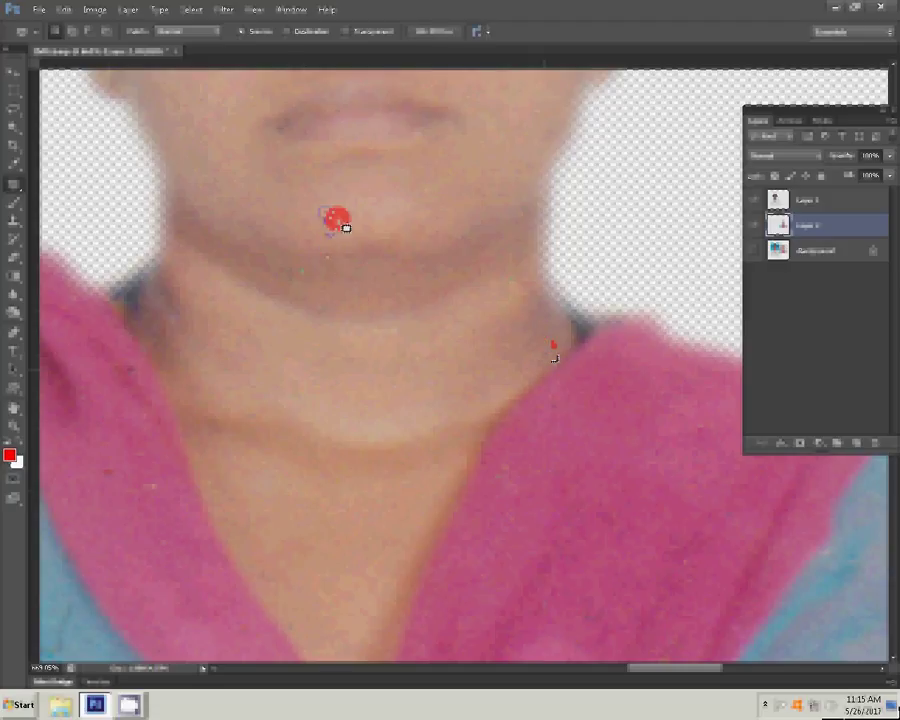
pyautogui.moveTo(335, 265)
pyautogui.mouseDown()
pyautogui.moveTo(351, 220)
pyautogui.moveTo(442, 184)
pyautogui.mouseUp()
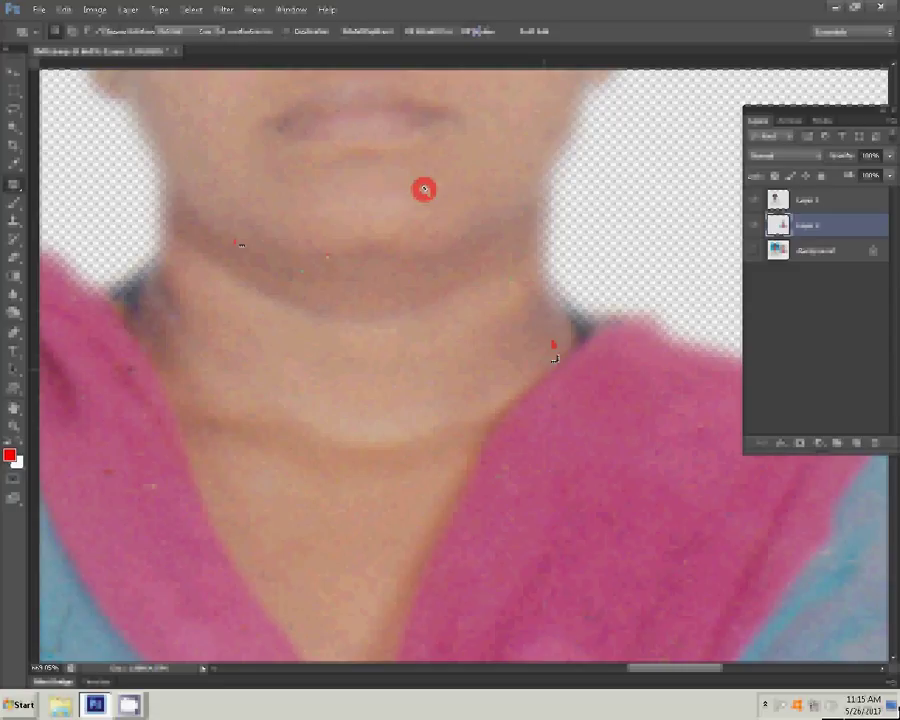
pyautogui.moveTo(442, 184); pyautogui.dragTo(428, 12)
# - Fit the sheet in view, then reposition and resize the man's photo
pyautogui.press('z')
pyautogui.hotkey('ctrl', '0')
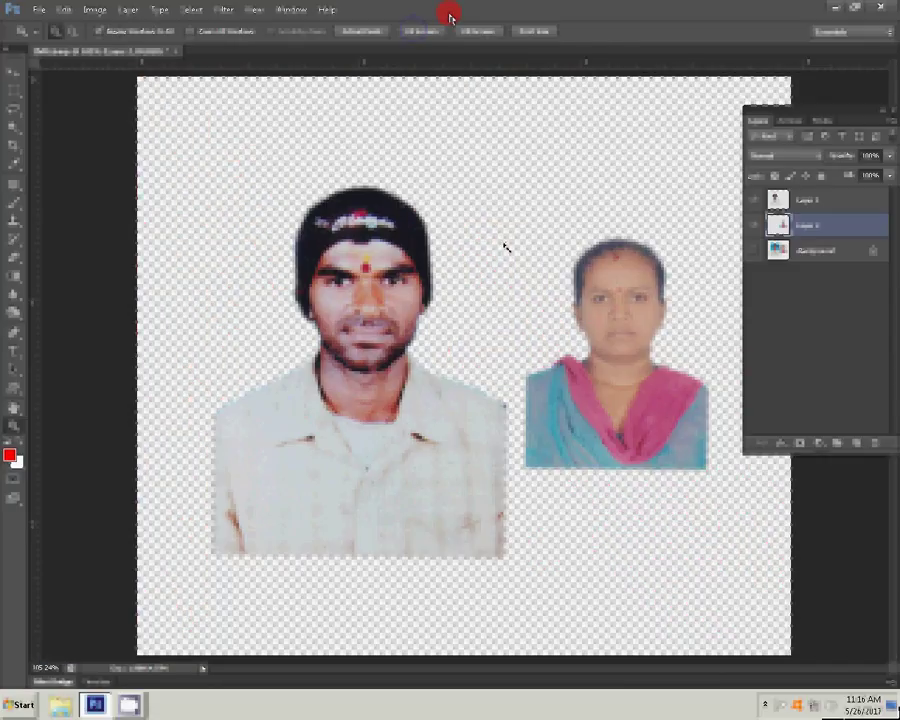
pyautogui.press('v')
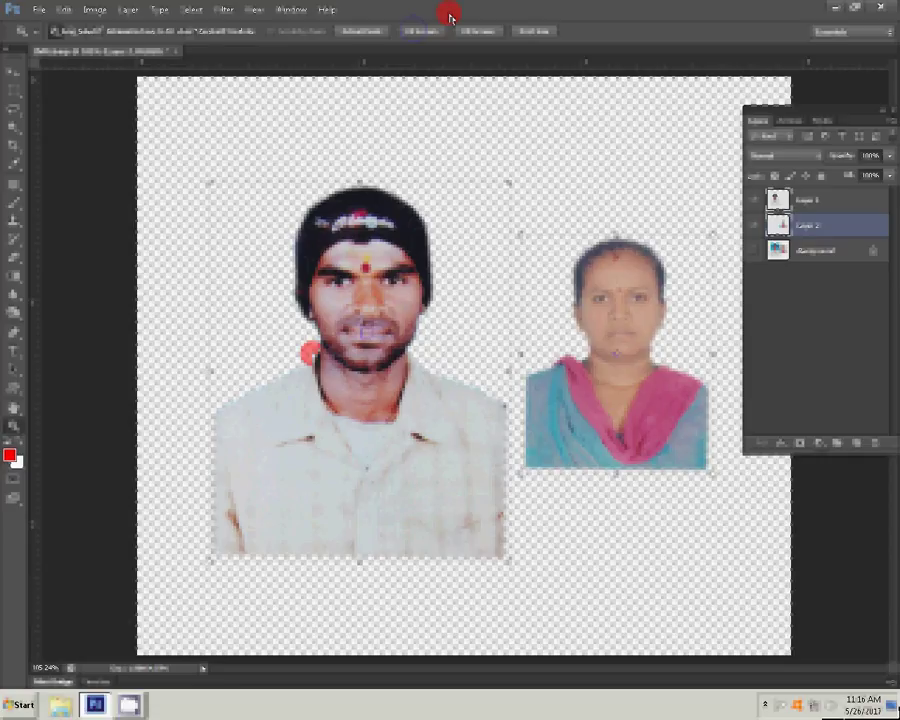
pyautogui.moveTo(478, 80); pyautogui.dragTo(450, 600)
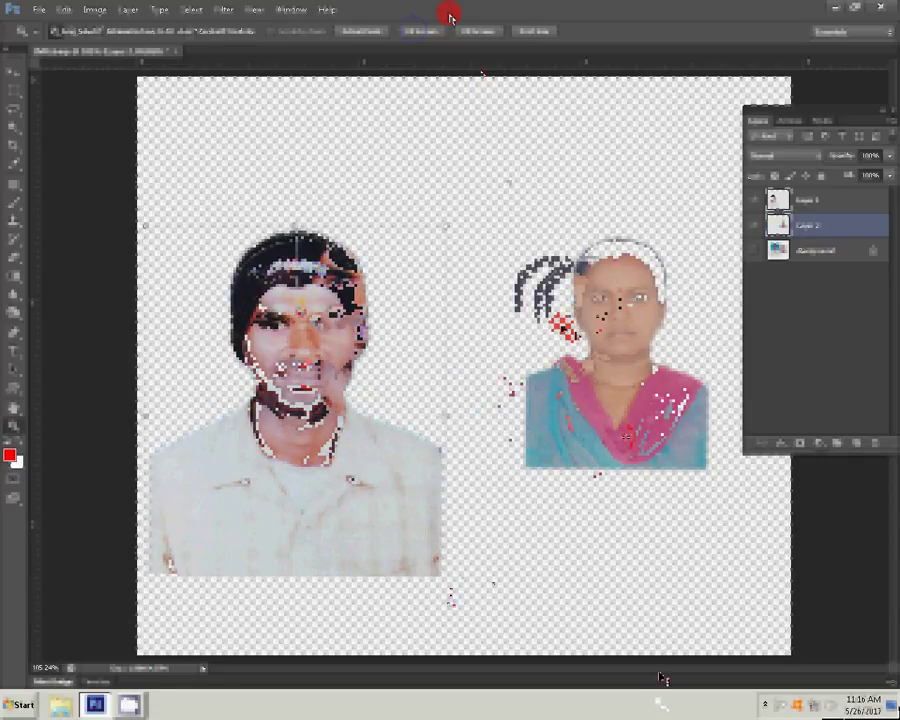
# - Enlarge the woman's photo to match the man's, add a top guide, and open Levels
pyautogui.moveTo(719, 183); pyautogui.dragTo(722, 183)
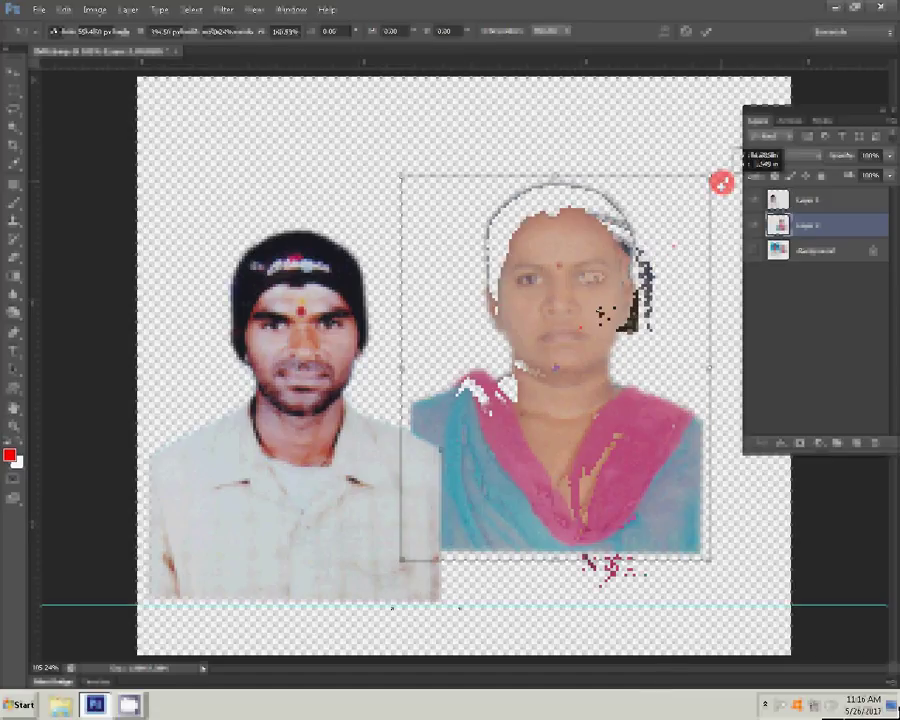
pyautogui.press('Return')
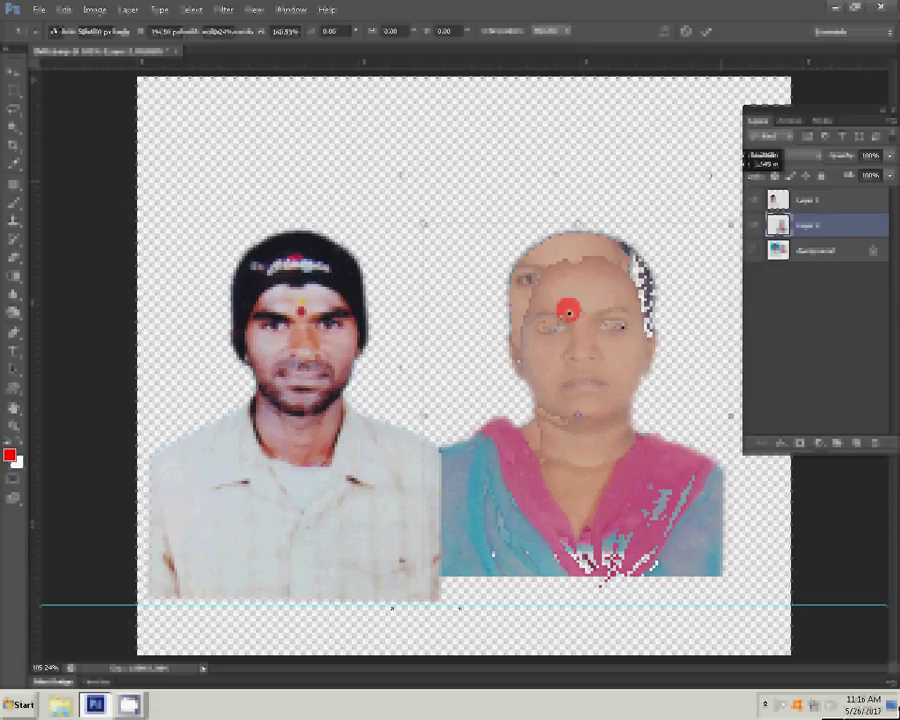
pyautogui.moveTo(486, 62); pyautogui.dragTo(464, 231)
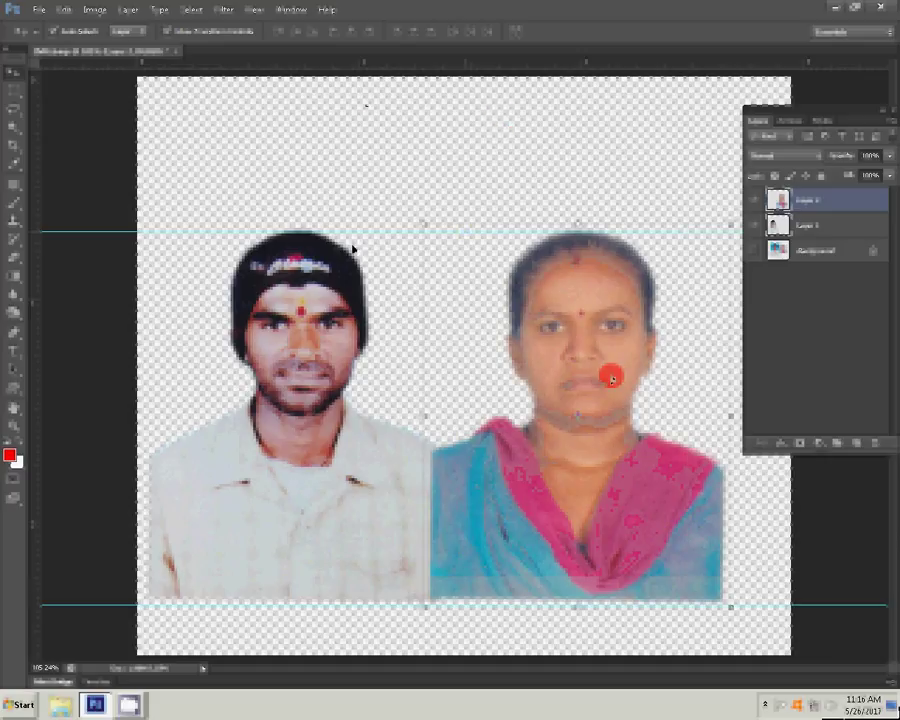
pyautogui.hotkey('ctrl', 'l')
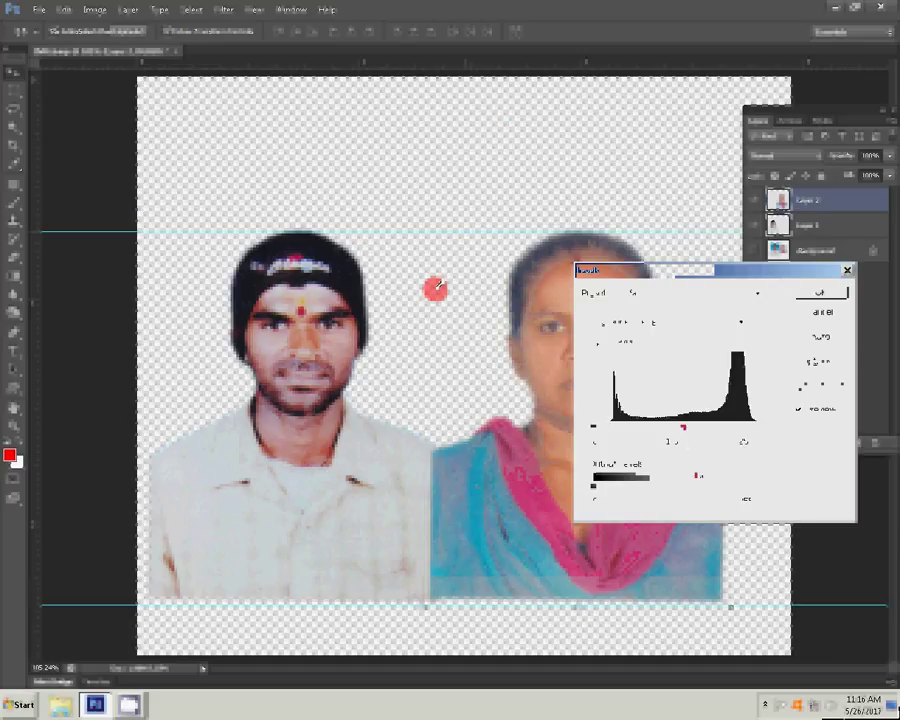
# - Darken the woman's midtones with Levels and shift the man's photo slightly toward yellow
pyautogui.moveTo(682, 428); pyautogui.dragTo(708, 433)
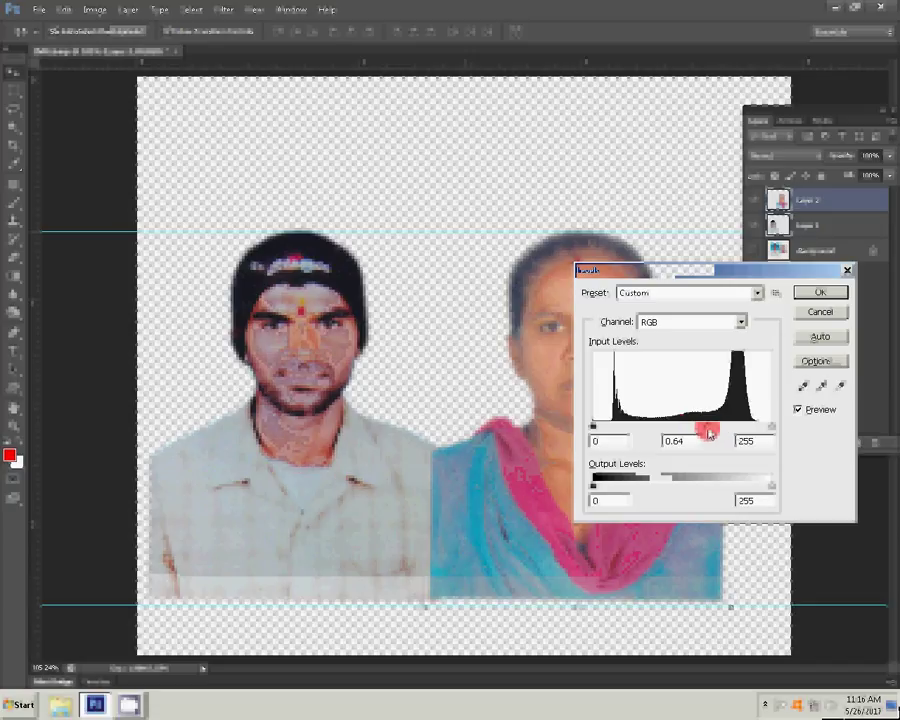
pyautogui.click(820, 292)
pyautogui.click(607, 222)
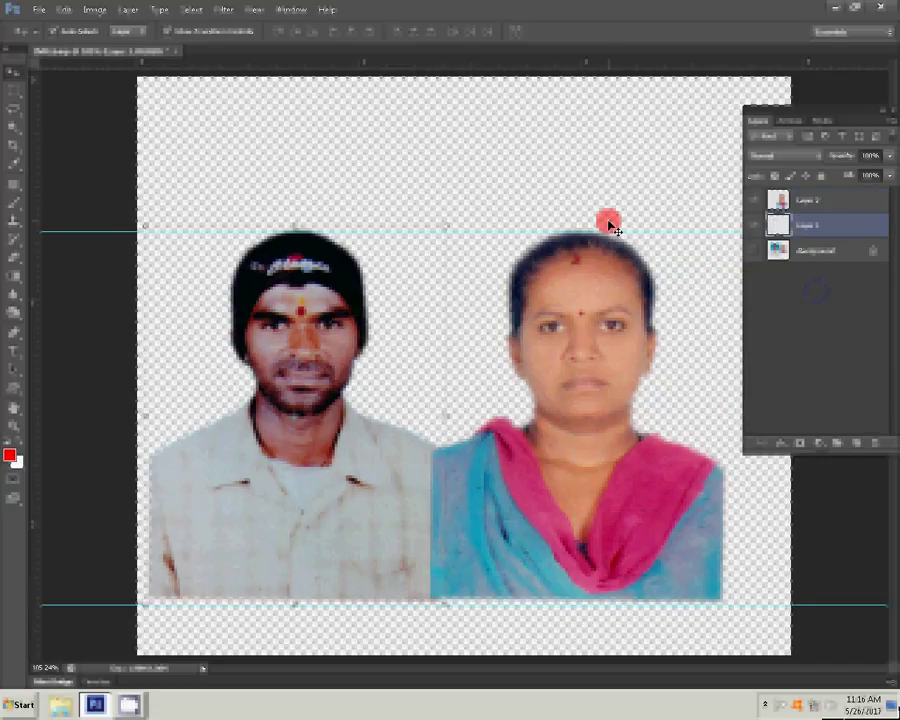
pyautogui.hotkey('ctrl', 'b')
pyautogui.moveTo(697, 482)
pyautogui.mouseDown()
pyautogui.moveTo(663, 481)
pyautogui.moveTo(675, 486)
pyautogui.mouseUp()
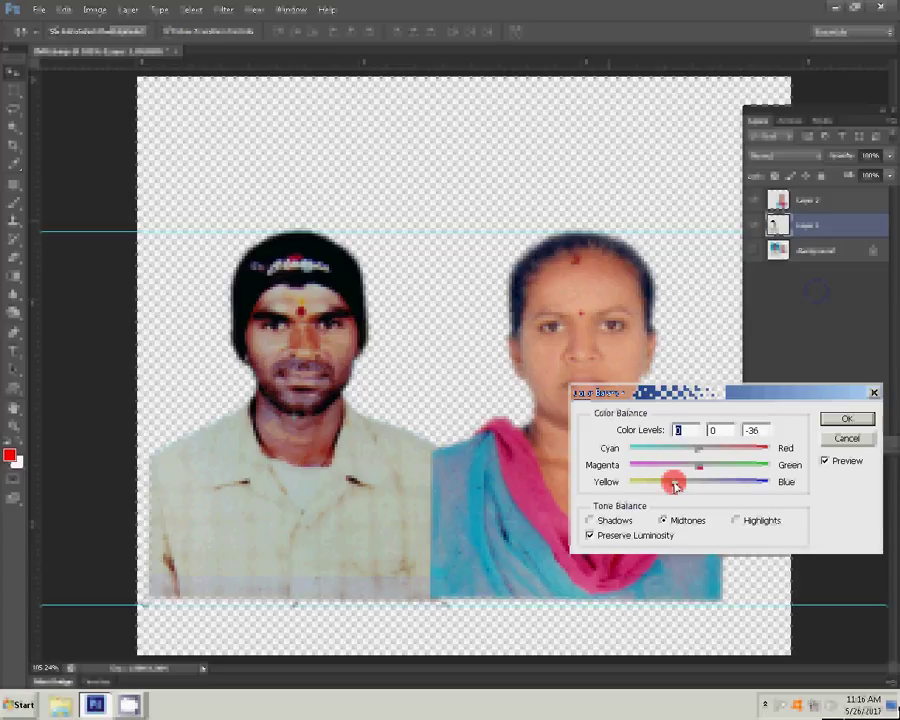
pyautogui.click(846, 418)
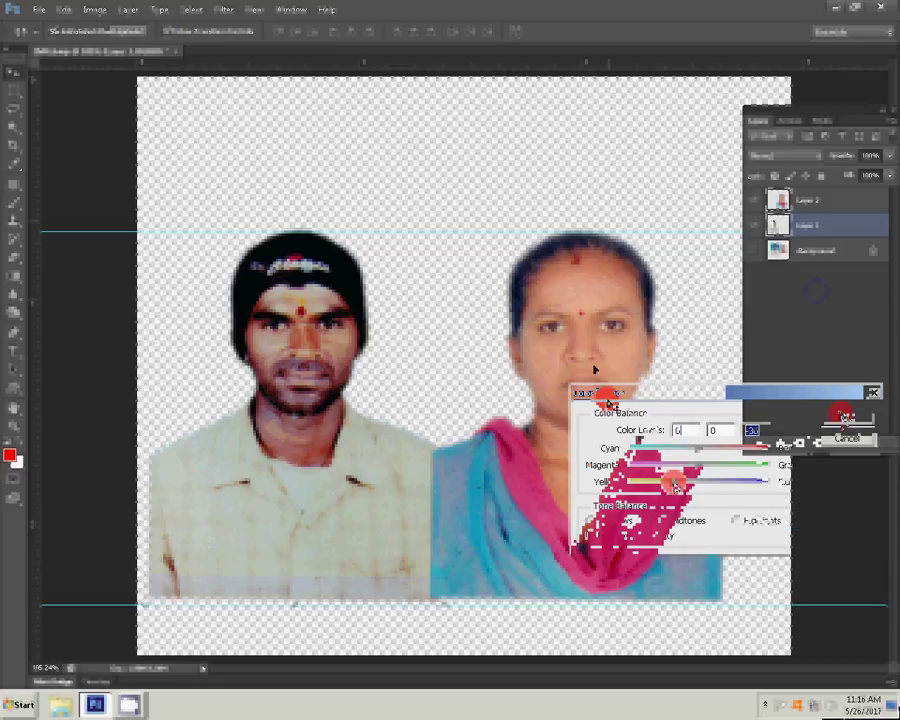
# - Set the man's photo midtones to 0.72 in Levels, then darken them slightly more
pyautogui.hotkey('ctrl', 'l')
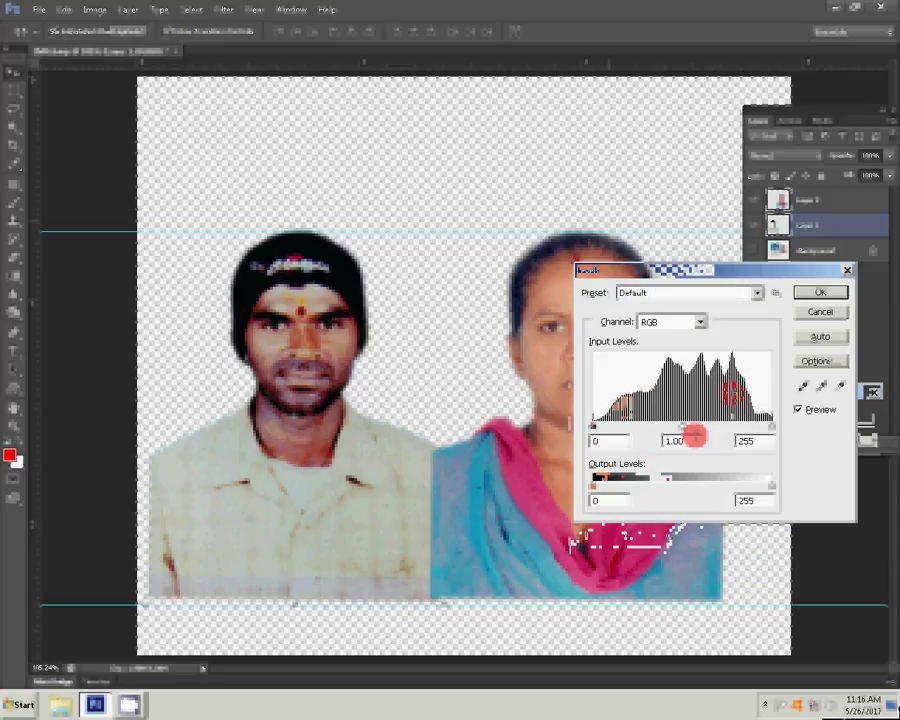
pyautogui.moveTo(694, 436); pyautogui.dragTo(703, 430)
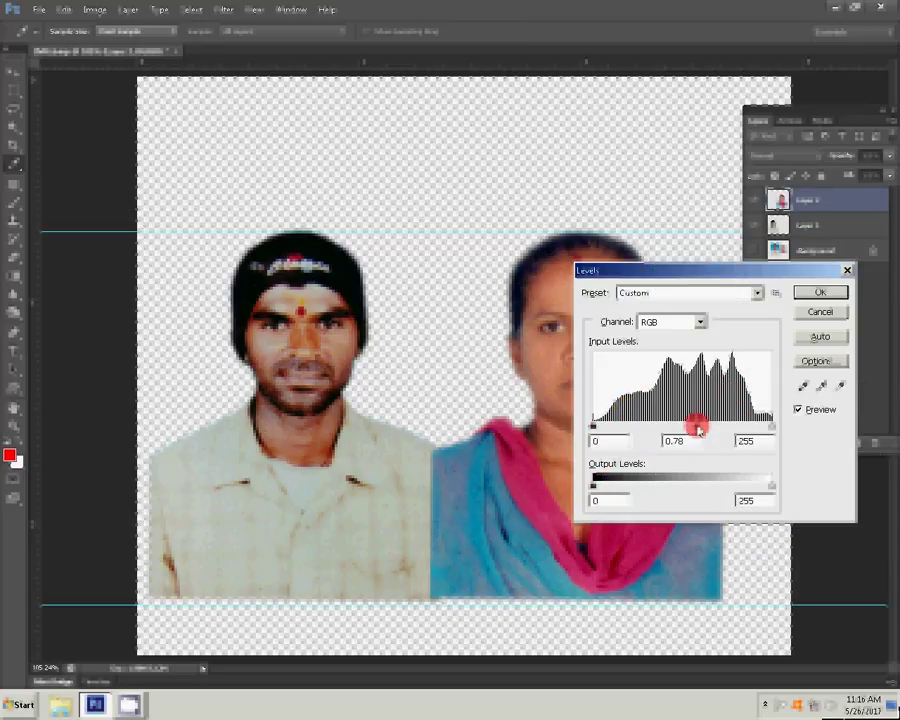
pyautogui.click(703, 430)
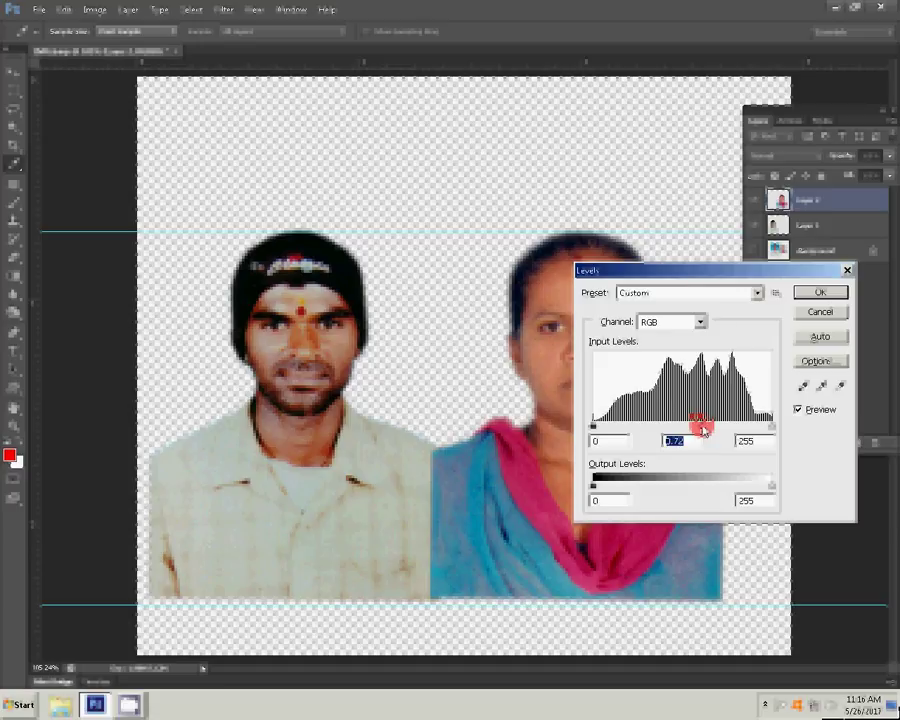
pyautogui.click(814, 294)
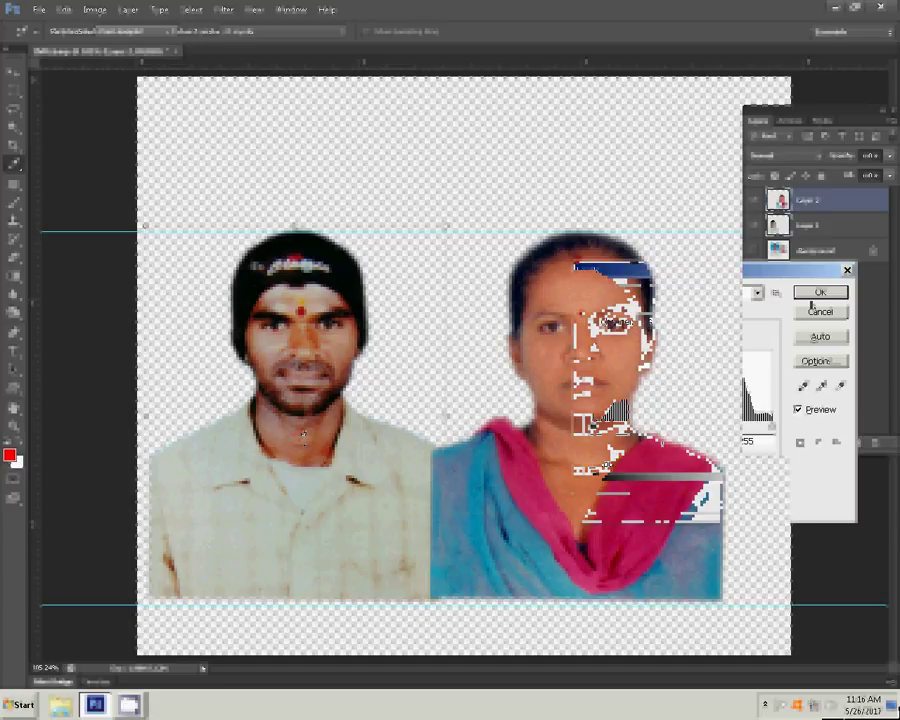
pyautogui.hotkey('ctrl', 'l')
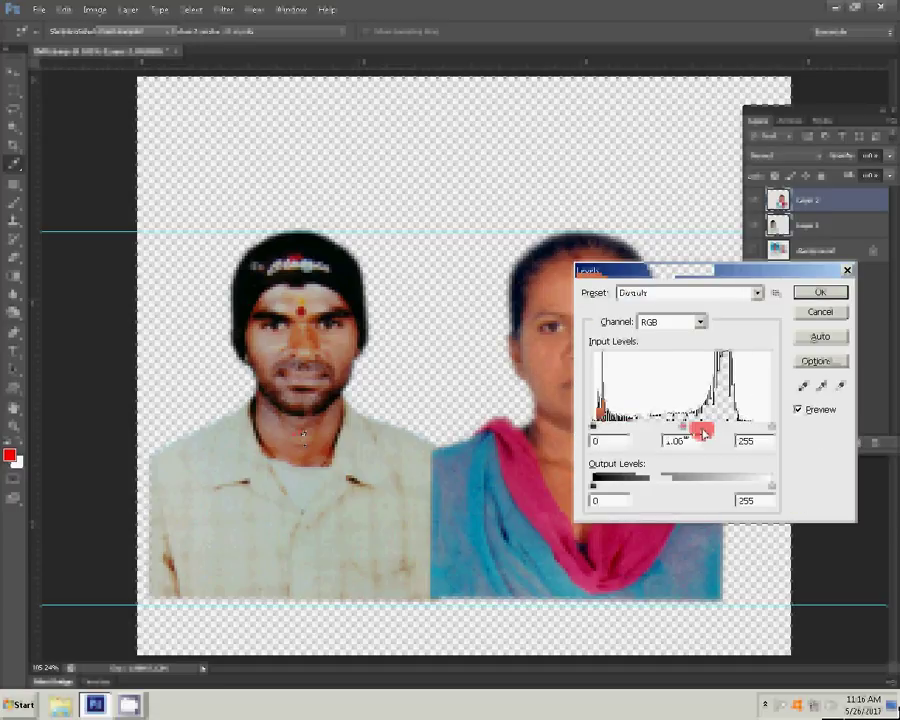
pyautogui.moveTo(703, 432); pyautogui.dragTo(690, 428)
pyautogui.click(822, 292)
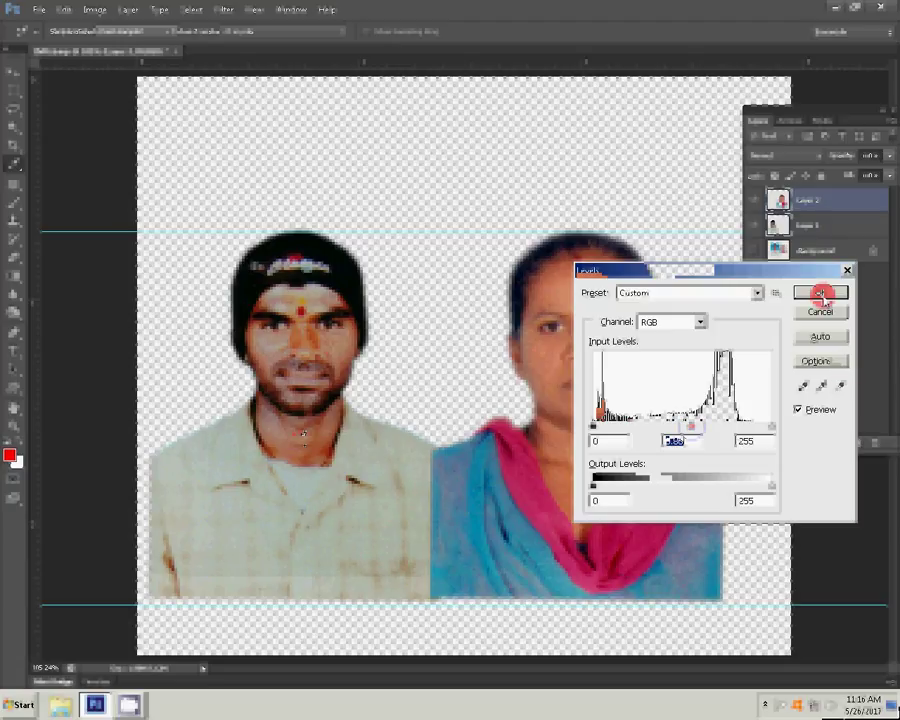
# - Warm the man's photo toward yellow and red with Color Balance, and add a new layer
pyautogui.hotkey('ctrl', 'b')
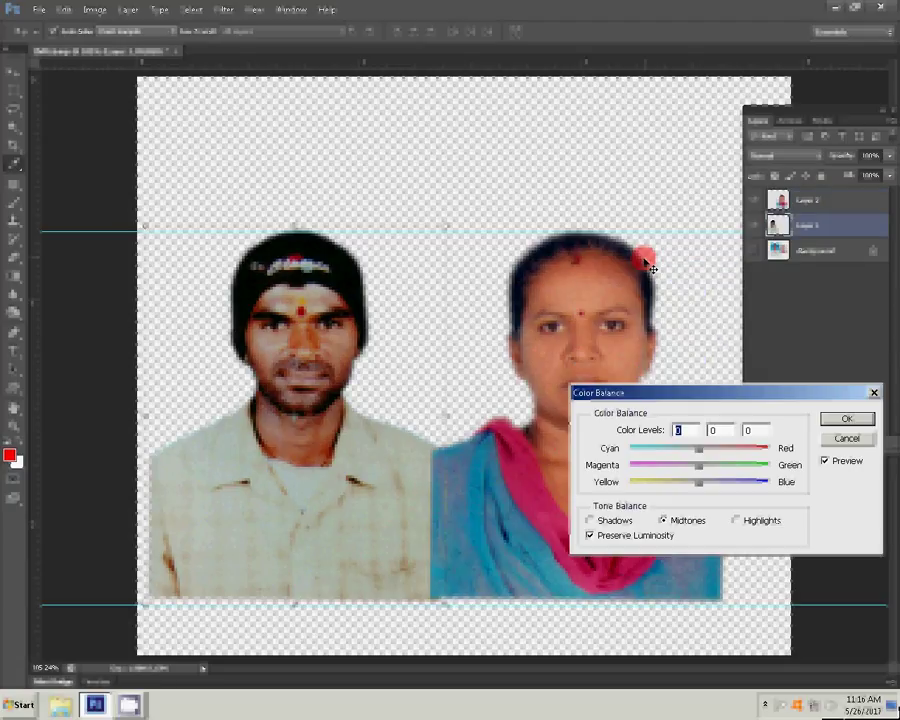
pyautogui.moveTo(696, 478)
pyautogui.mouseDown()
pyautogui.moveTo(701, 484)
pyautogui.moveTo(686, 488)
pyautogui.mouseUp()
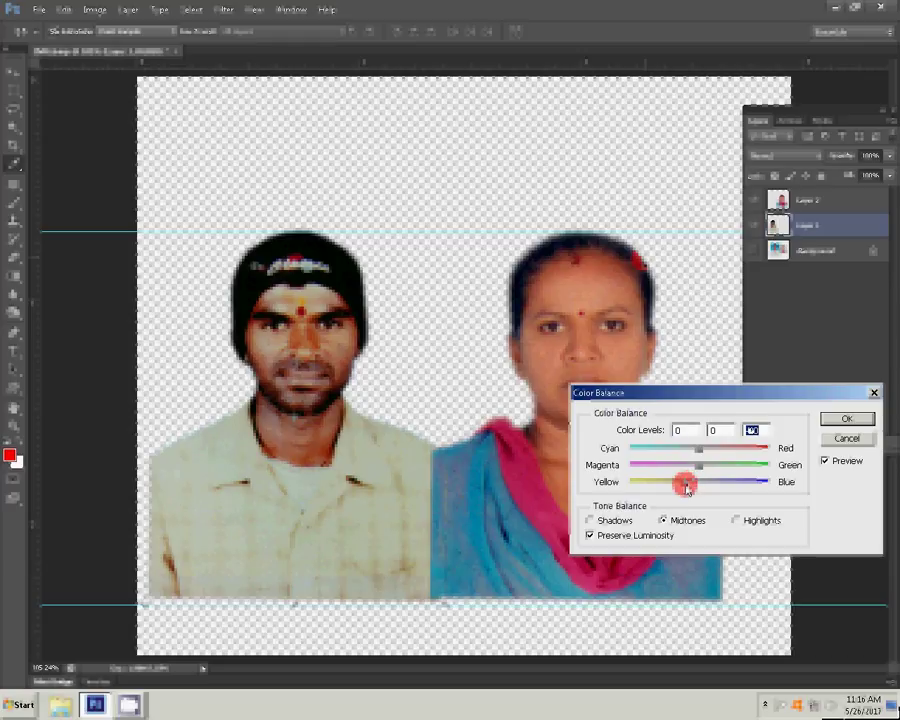
pyautogui.moveTo(698, 448)
pyautogui.mouseDown()
pyautogui.moveTo(683, 452)
pyautogui.moveTo(718, 455)
pyautogui.moveTo(692, 468)
pyautogui.mouseUp()
pyautogui.click(830, 418)
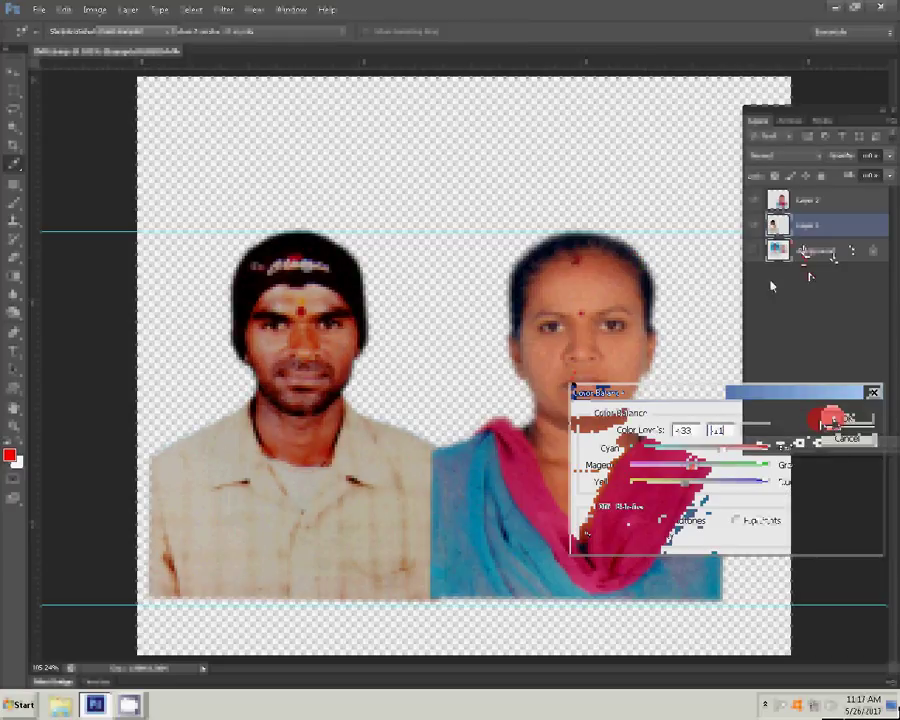
pyautogui.click(543, 218)
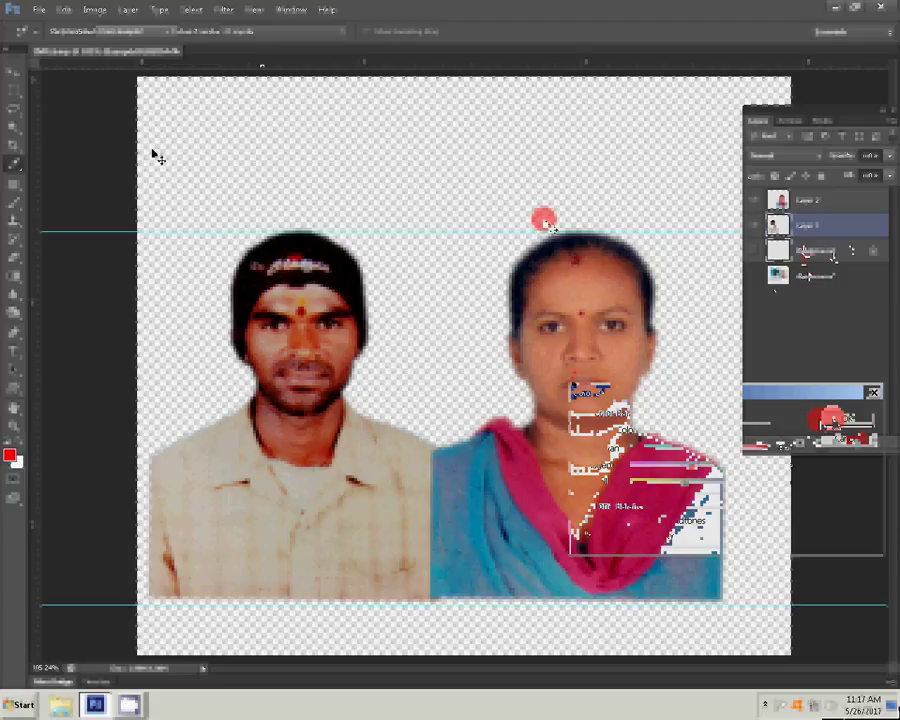
# - Rotate the canvas 90° clockwise and fit the image in the window
pyautogui.click(94, 9)
pyautogui.moveTo(160, 138)
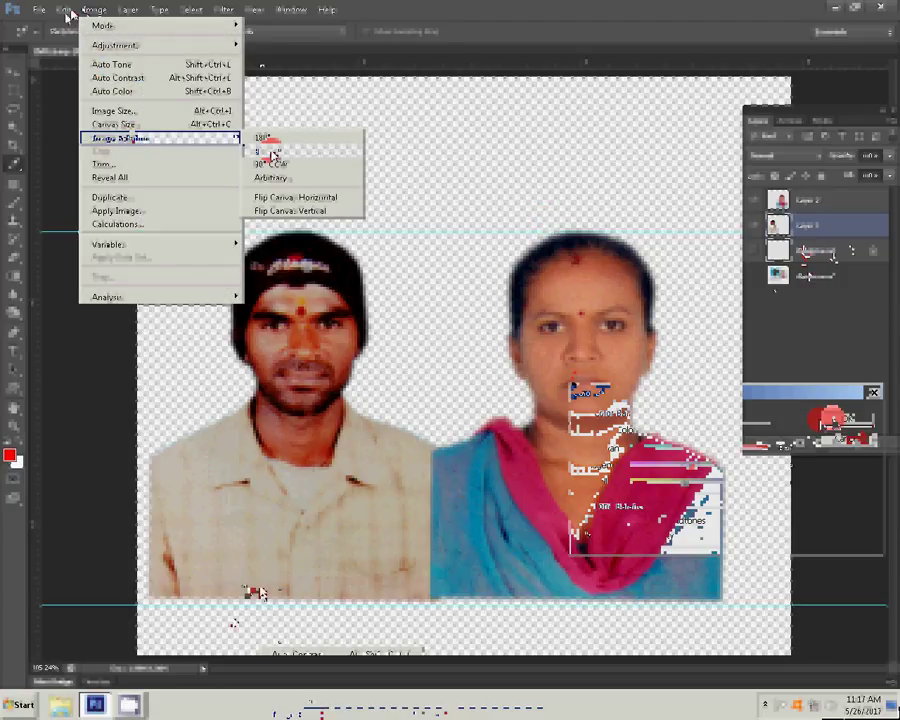
pyautogui.click(276, 142)
pyautogui.click(431, 264)
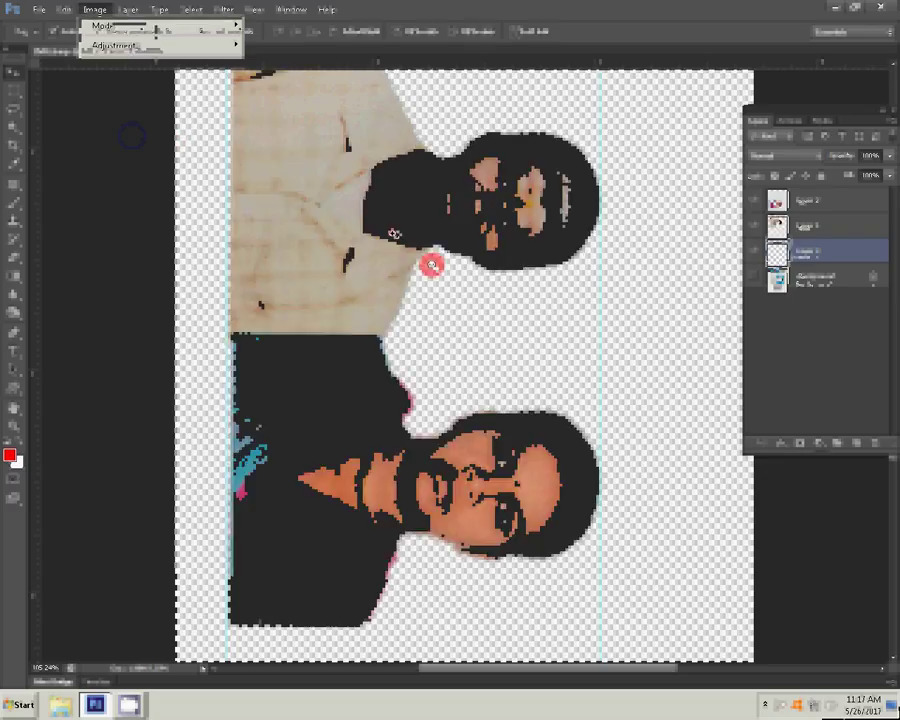
pyautogui.rightClick(413, 247)
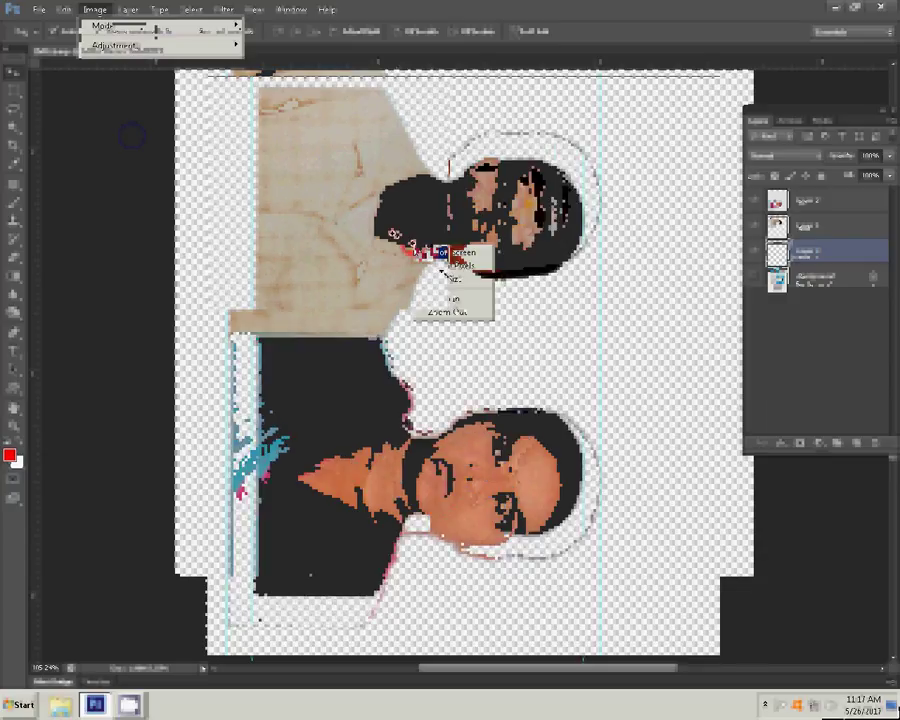
pyautogui.click(16, 96)
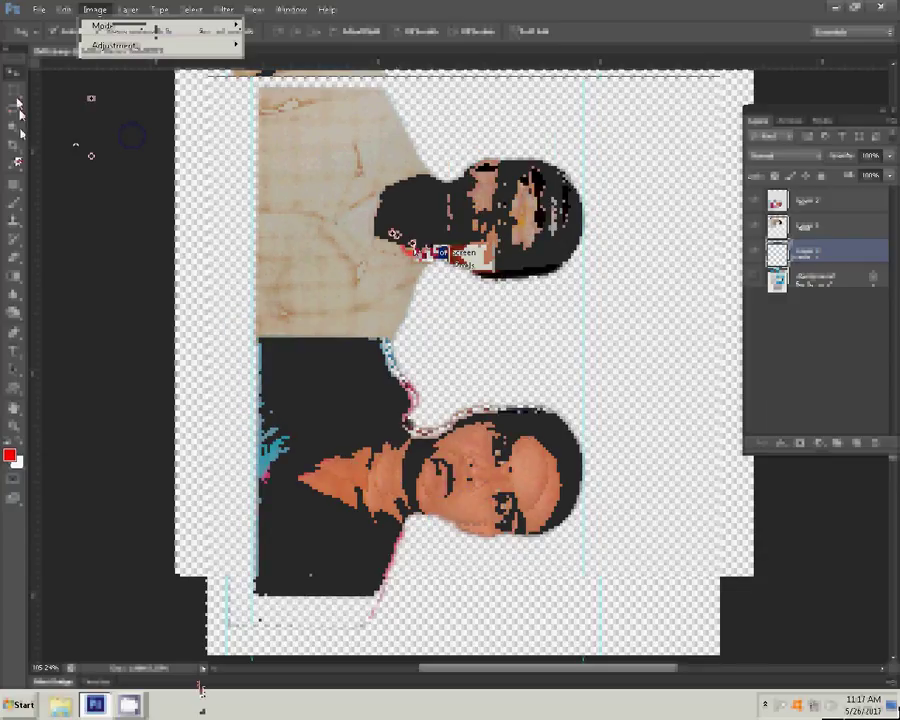
# - Crop the canvas tightly around the couple in a 3.4 × 4.4 cm frame
pyautogui.click(257, 88)
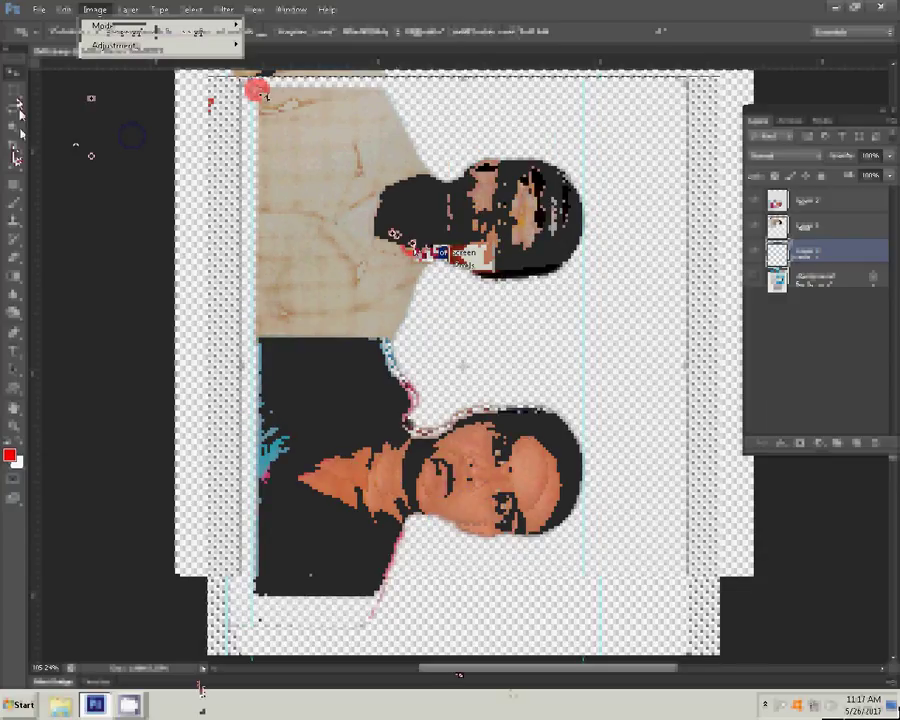
pyautogui.moveTo(257, 88); pyautogui.dragTo(605, 435)
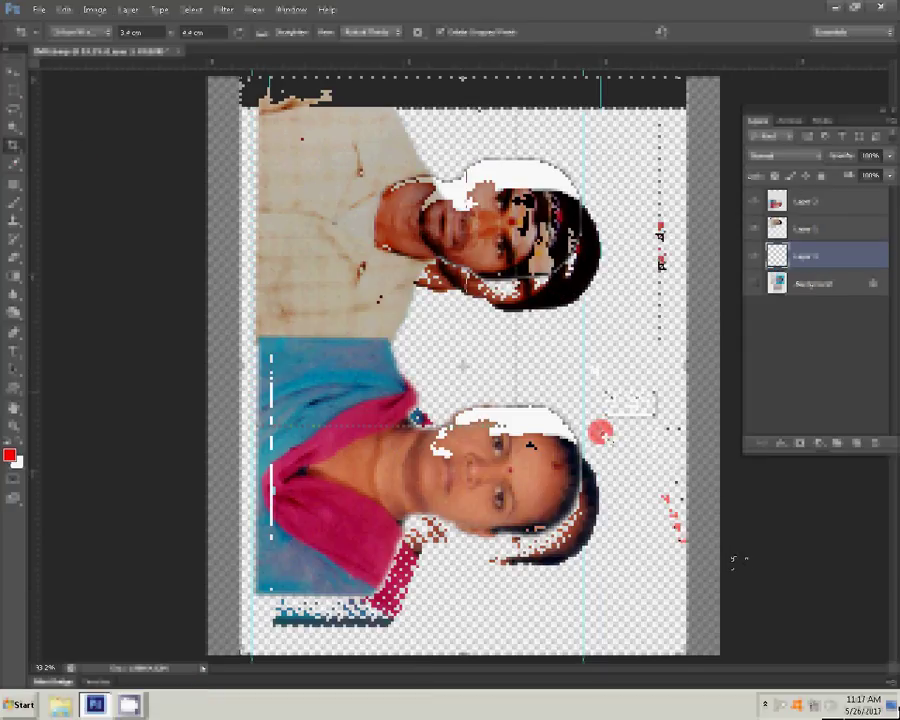
pyautogui.click(651, 230)
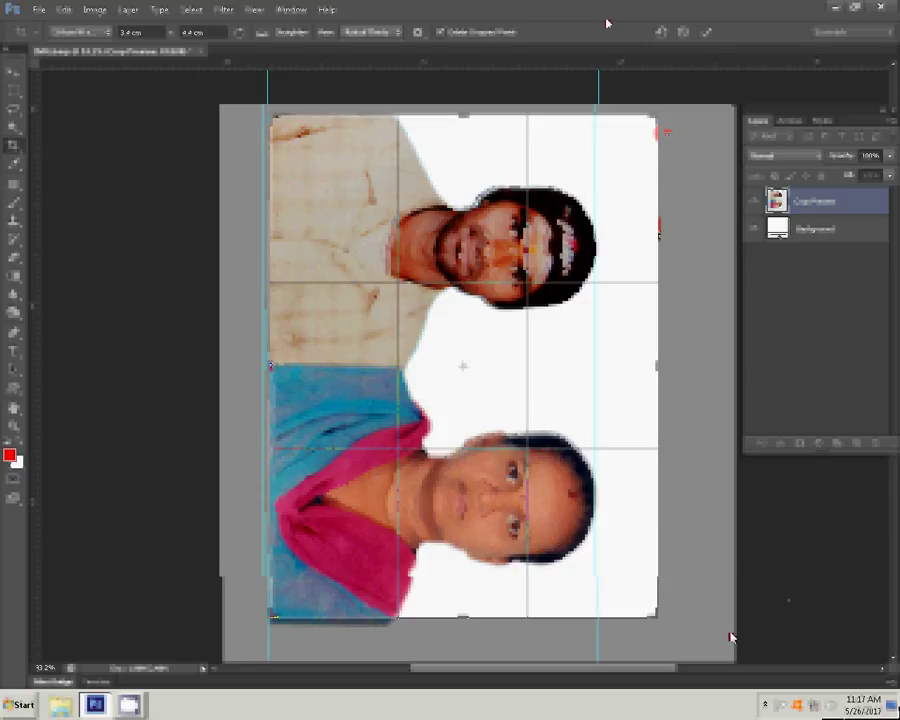
pyautogui.click(707, 32)
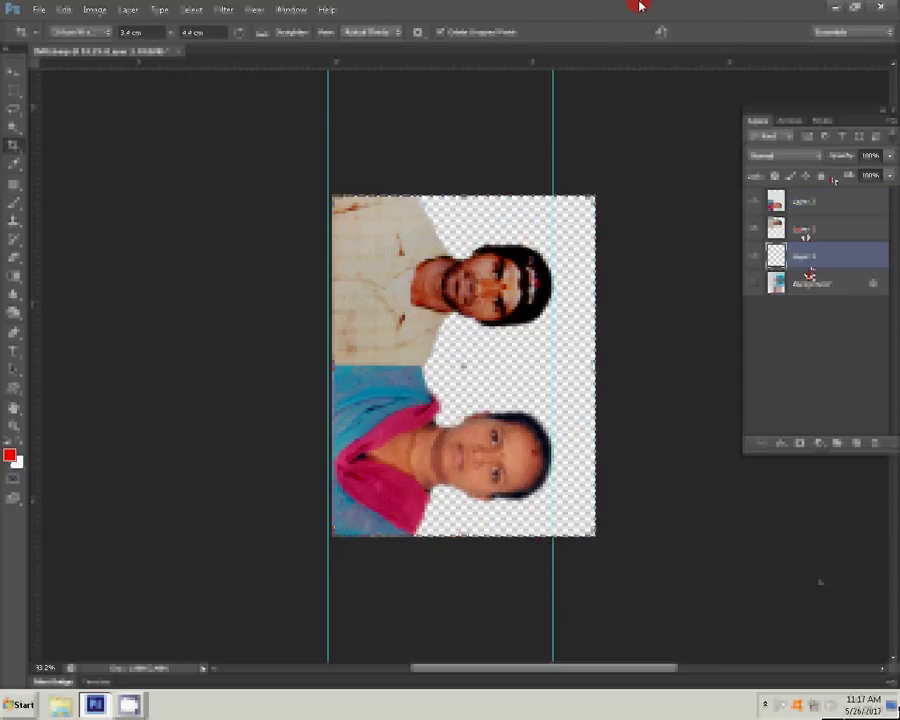
# - Add a red Solid Color fill layer behind both people, then merge the visible layers
pyautogui.click(822, 444)
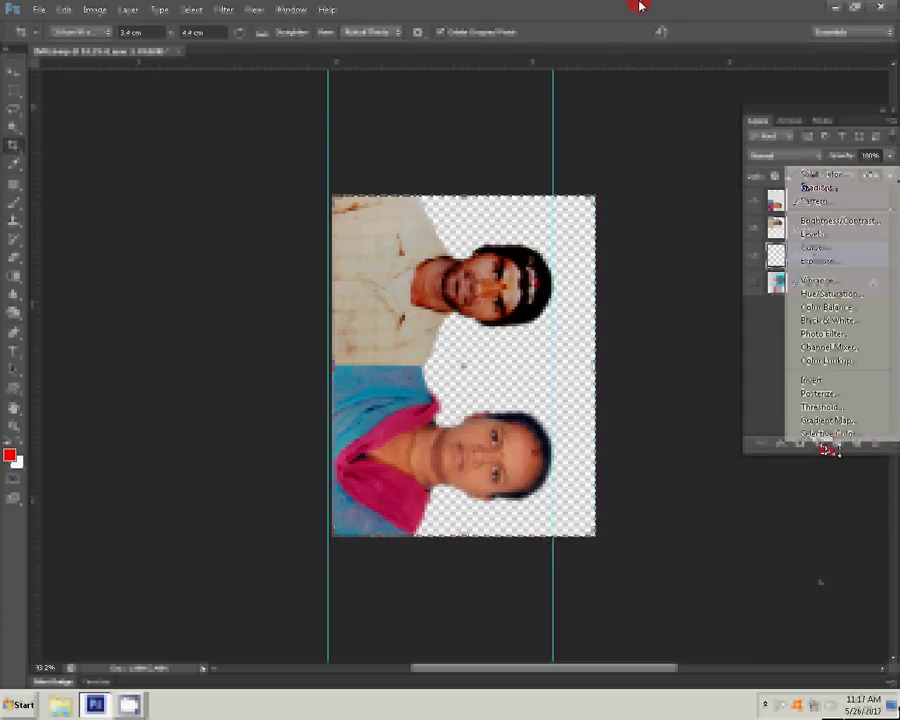
pyautogui.click(820, 174)
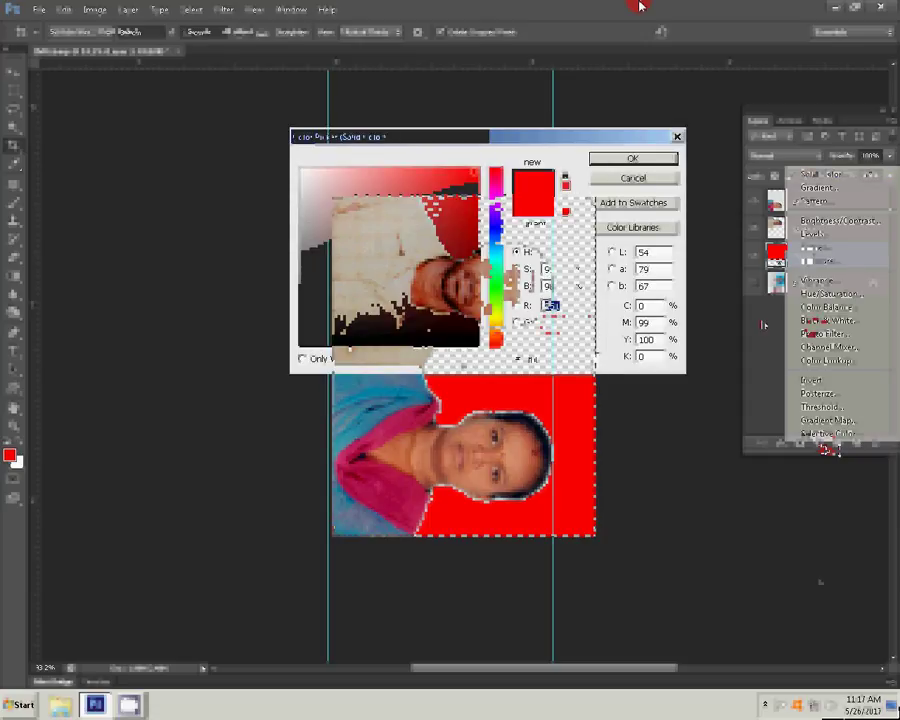
pyautogui.click(645, 162)
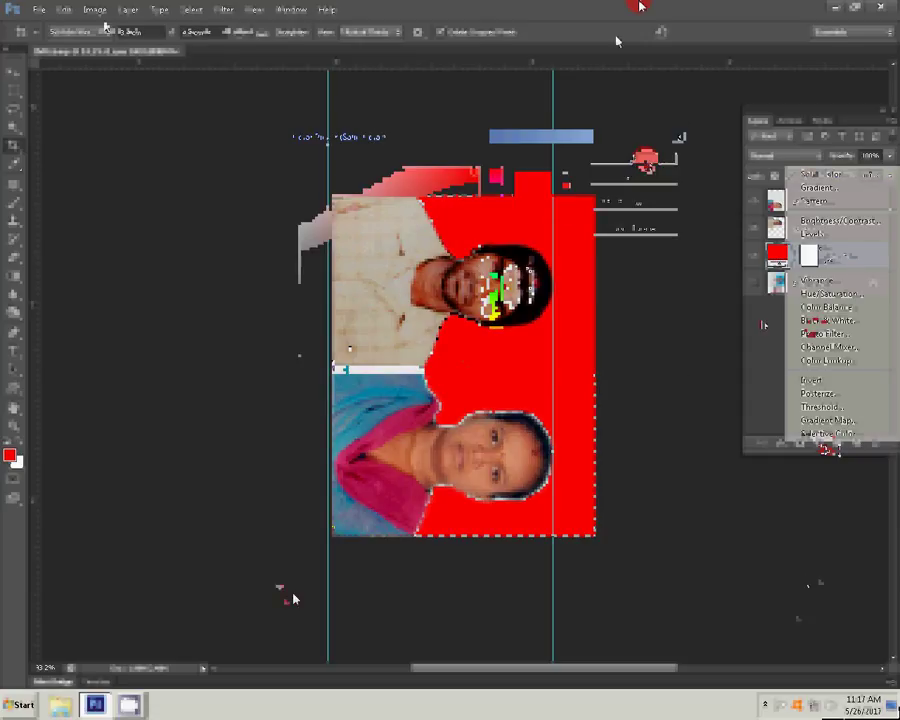
pyautogui.click(127, 10)
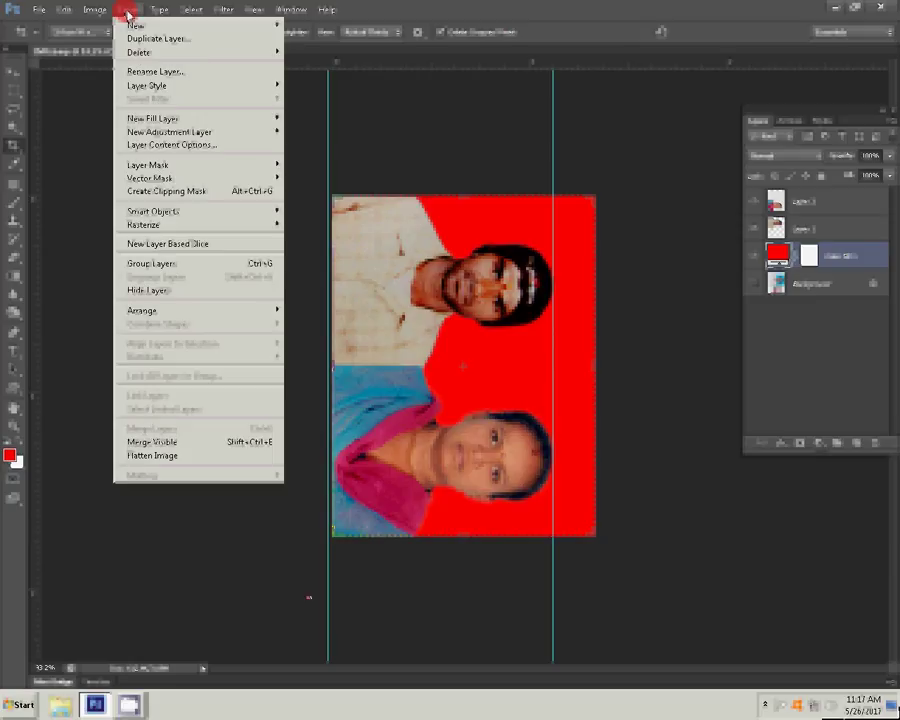
pyautogui.click(198, 442)
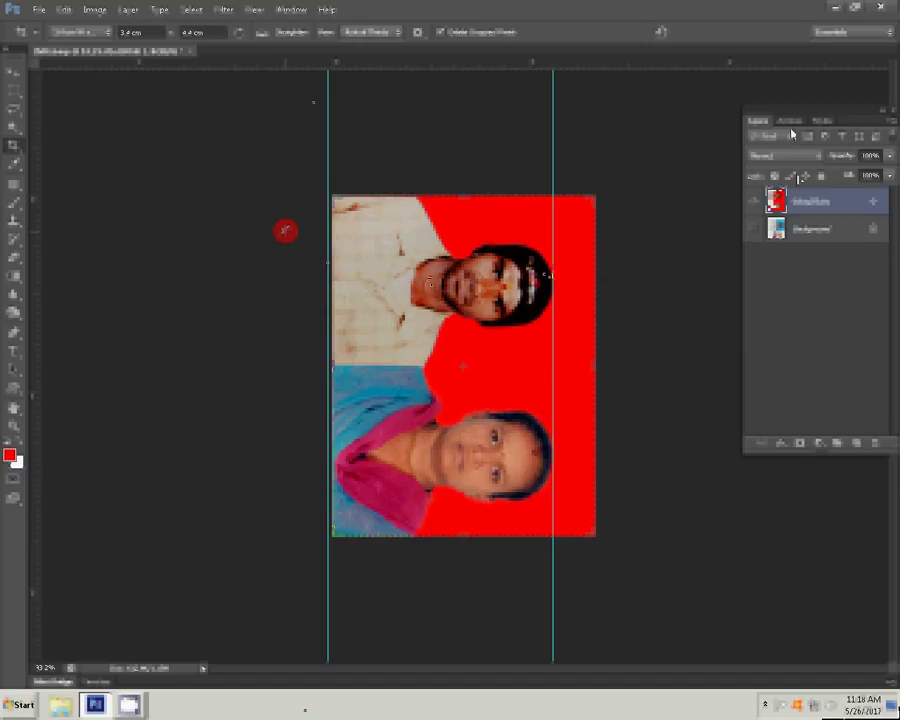
# - Run the print-sheet action to create a blank 4 × 6 in, 300 ppi document
pyautogui.click(789, 121)
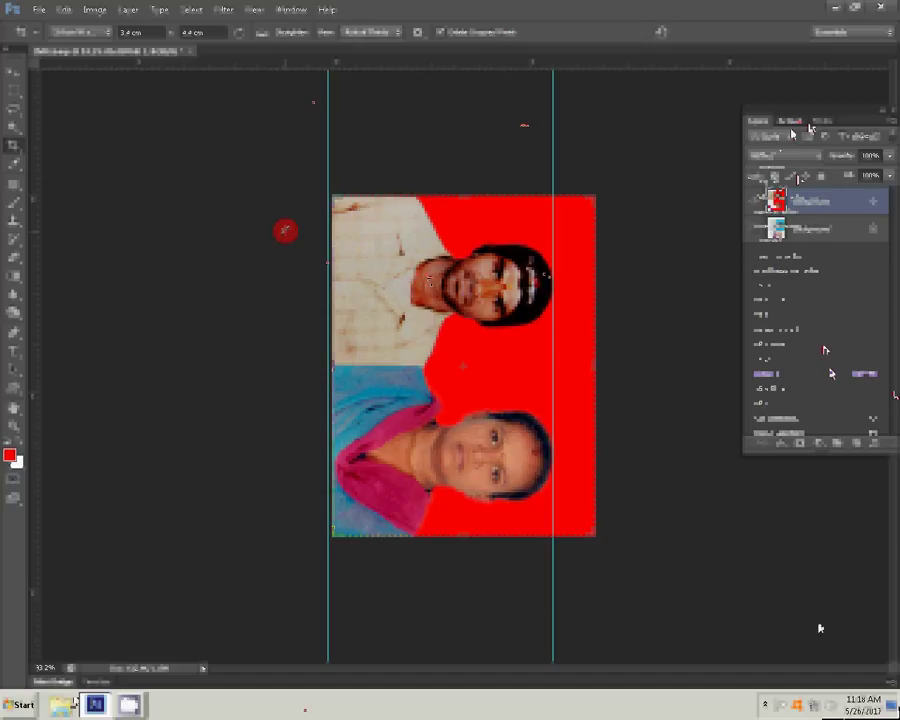
pyautogui.press('F2')
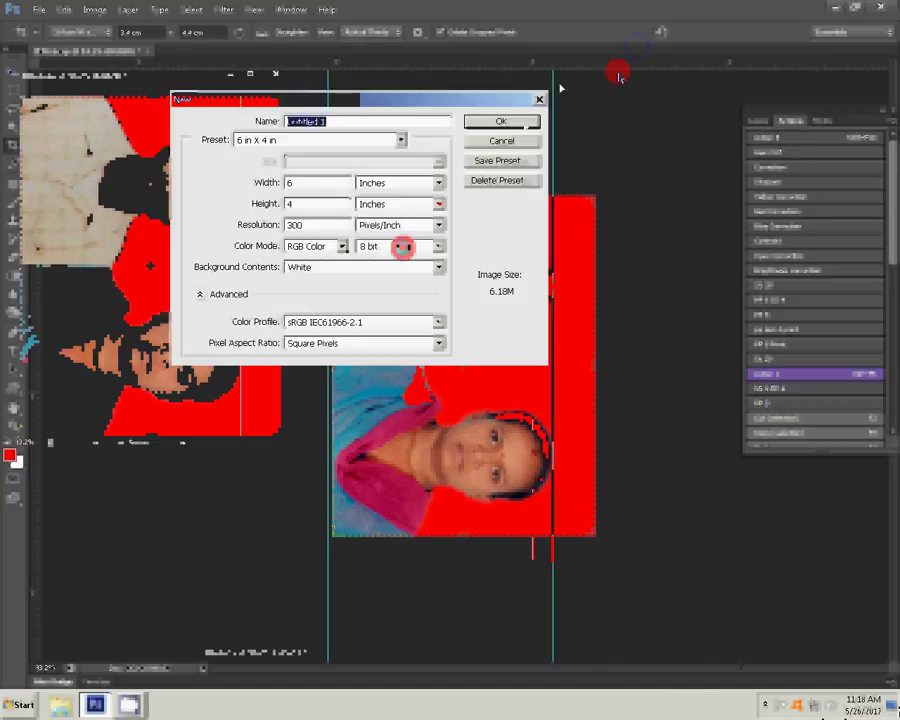
pyautogui.click(399, 145)
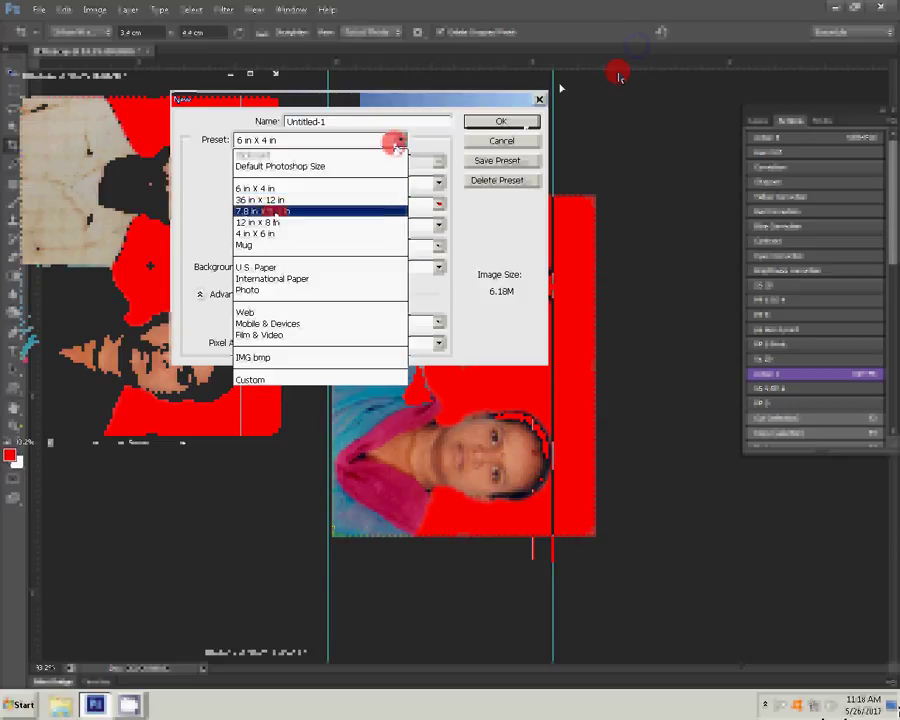
pyautogui.click(268, 235)
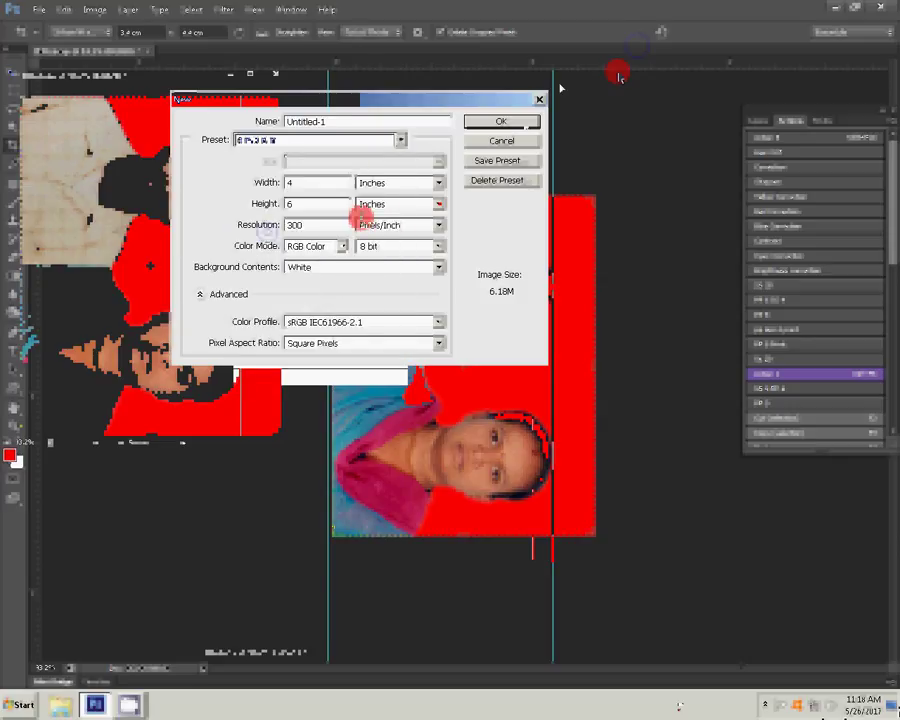
pyautogui.click(501, 121)
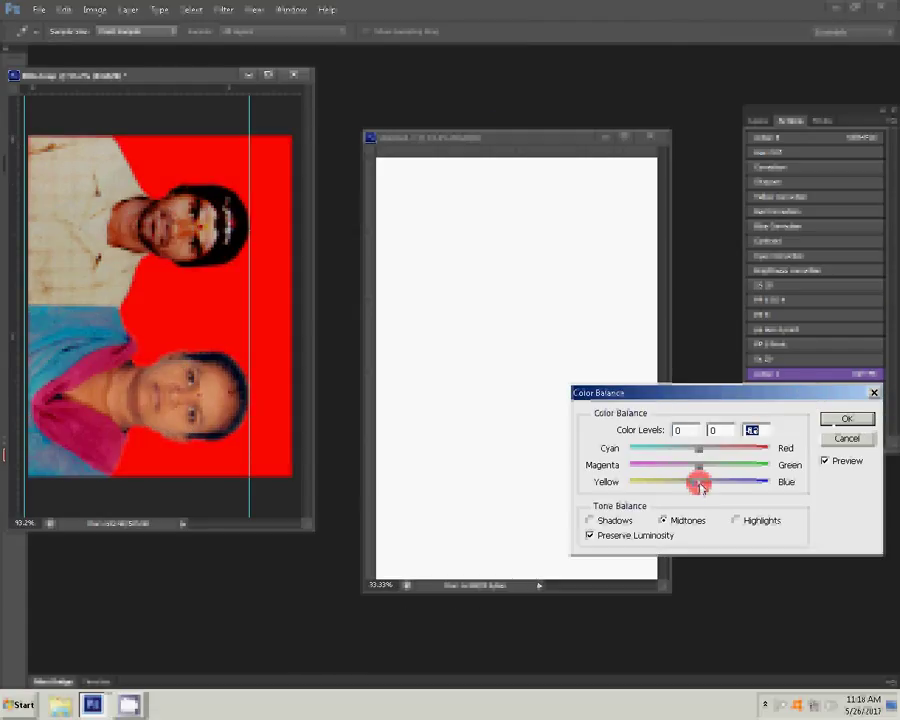
# - Accept Color Balance and place a 90°-rotated photo copy at the sheet's top-left, with a left guide
pyautogui.press('Return')
pyautogui.moveTo(505, 370); pyautogui.dragTo(530, 365)
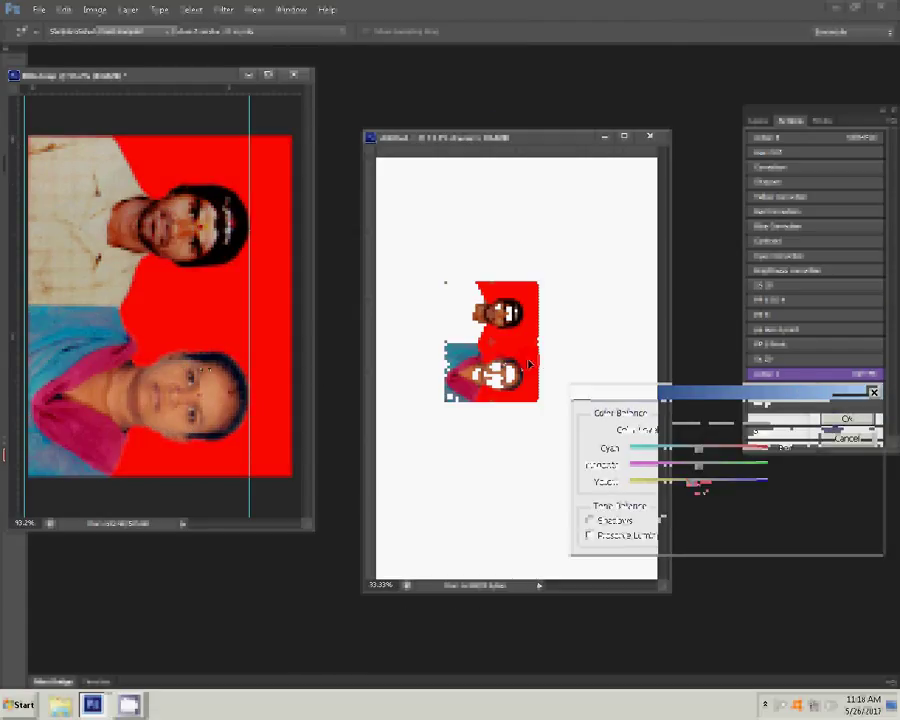
pyautogui.hotkey('ctrl', 't')
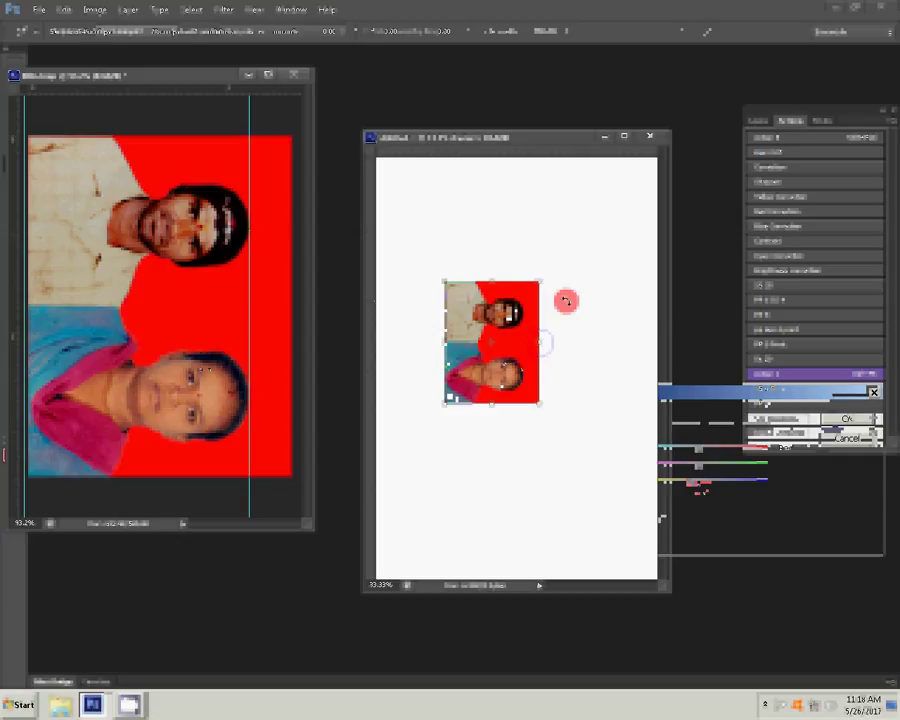
pyautogui.rightClick(565, 300)
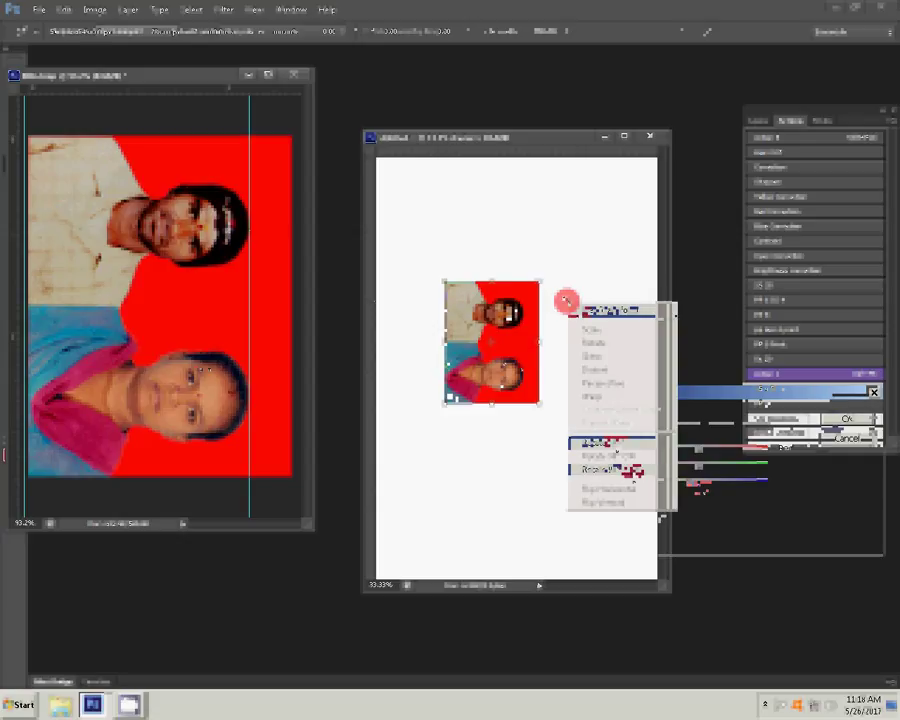
pyautogui.click(630, 469)
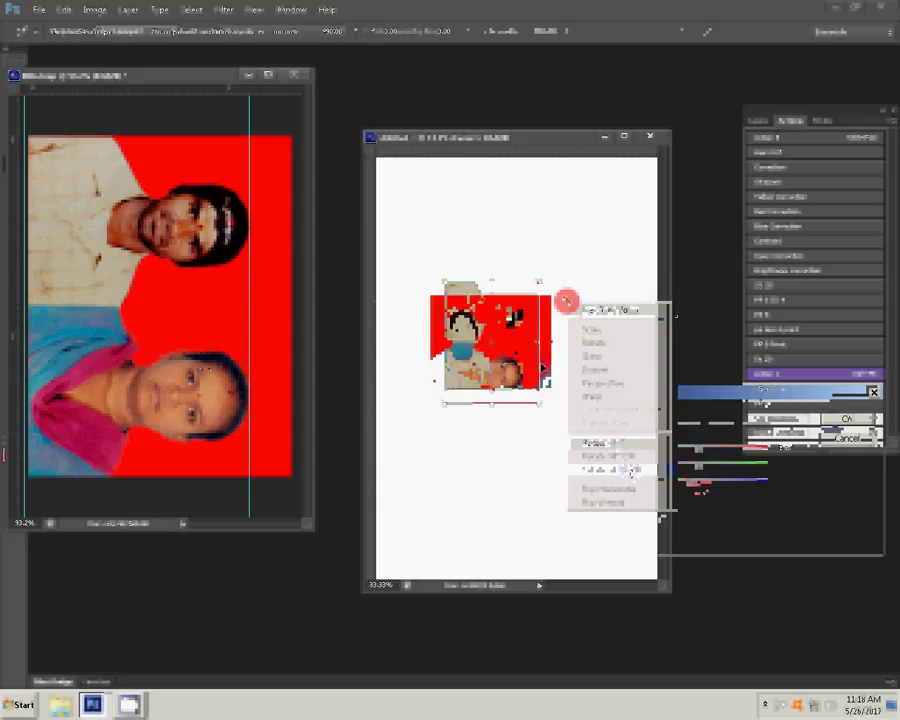
pyautogui.moveTo(500, 310); pyautogui.dragTo(457, 178)
pyautogui.moveTo(374, 282); pyautogui.dragTo(371, 347)
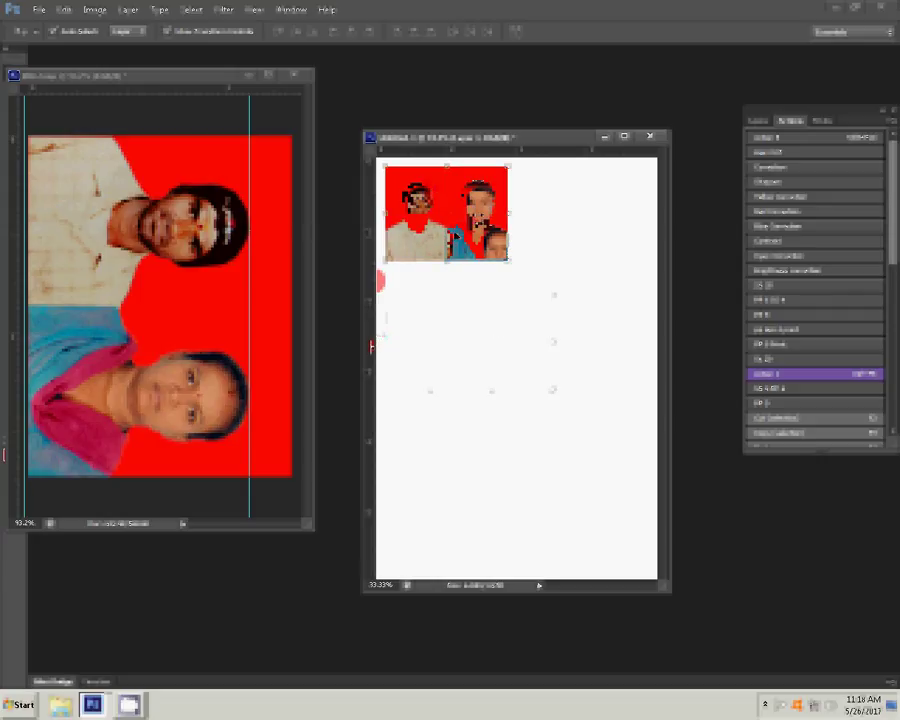
# - Stack photo copies down the left of the sheet and add a horizontal guide along the top photo
pyautogui.moveTo(455, 236)
pyautogui.mouseDown()
pyautogui.moveTo(495, 258)
pyautogui.moveTo(499, 370)
pyautogui.mouseUp()
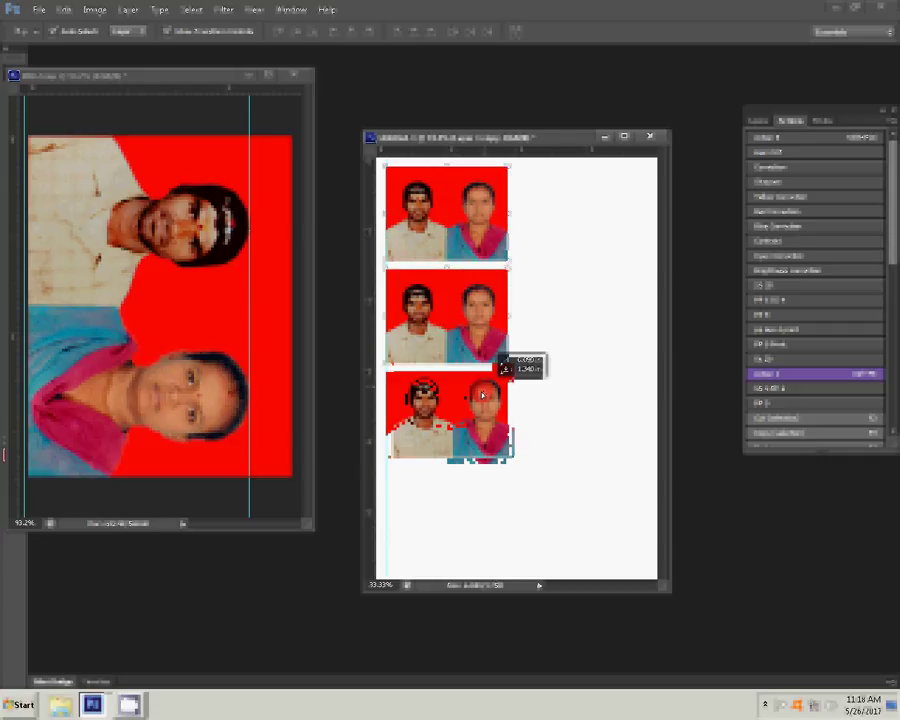
pyautogui.moveTo(388, 543); pyautogui.dragTo(388, 548)
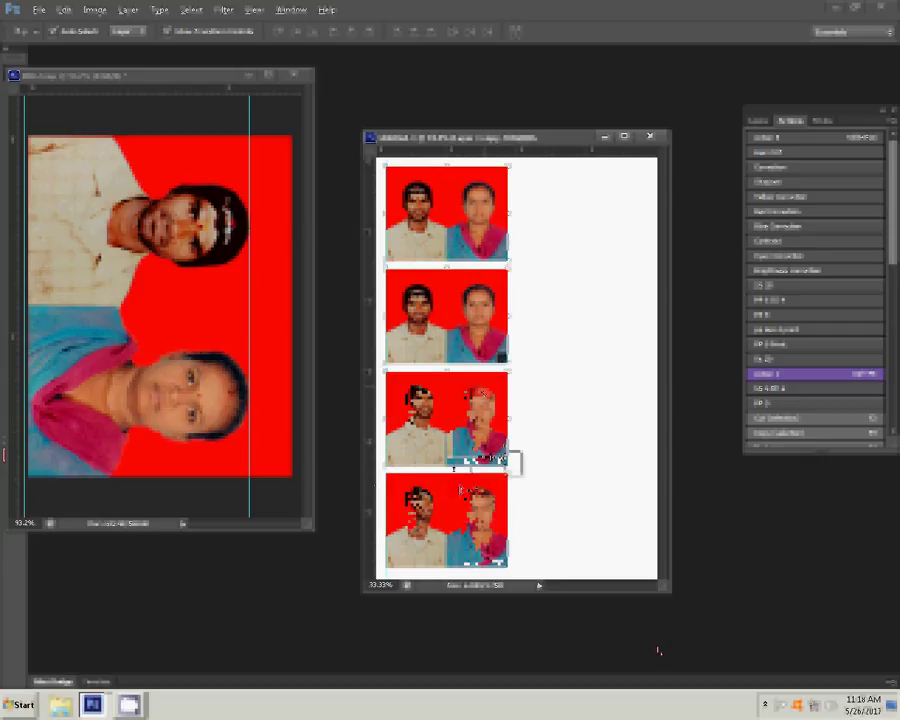
pyautogui.click(449, 464)
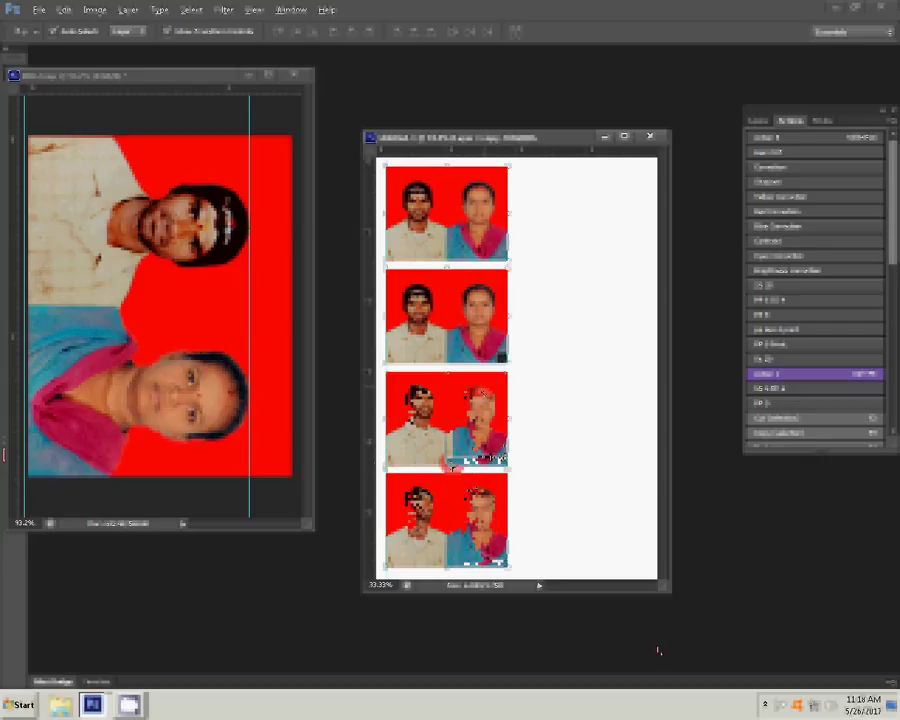
pyautogui.click(488, 470)
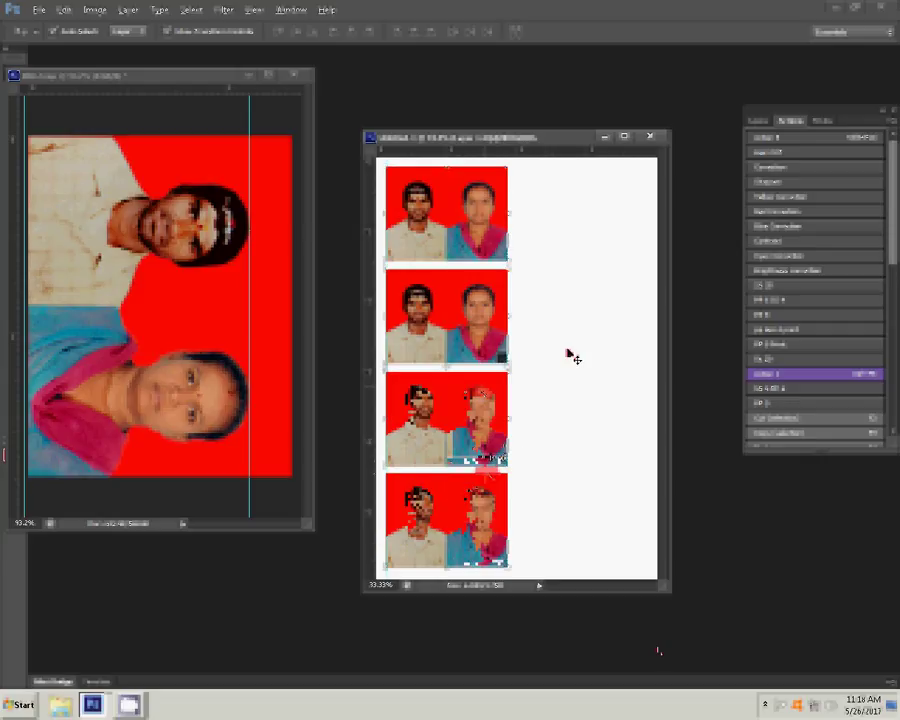
pyautogui.moveTo(527, 150); pyautogui.dragTo(522, 168)
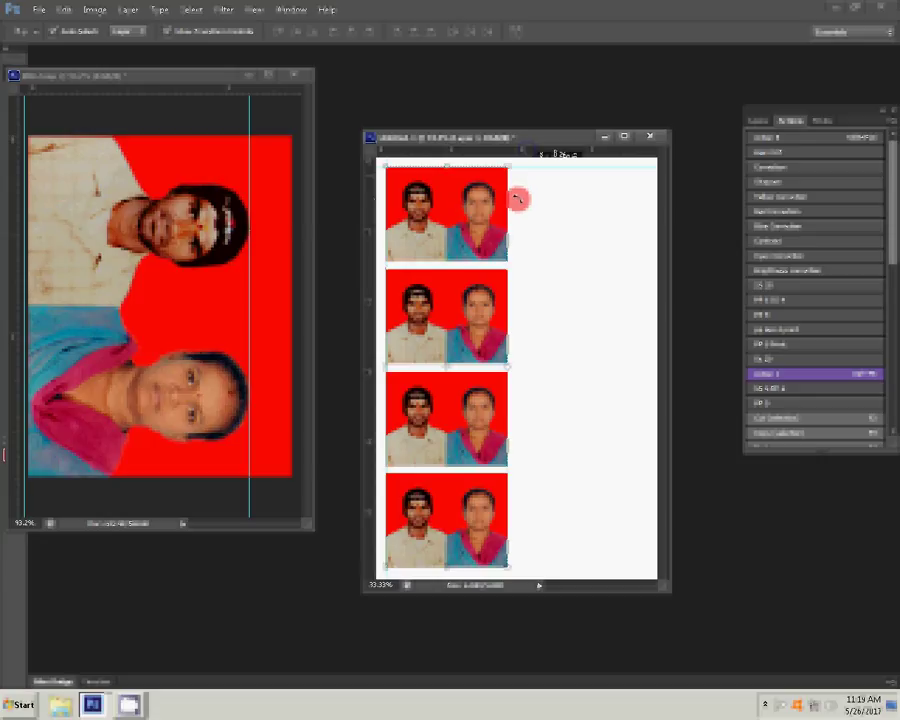
# - Minimize the original red-background photo window
pyautogui.click(190, 255)
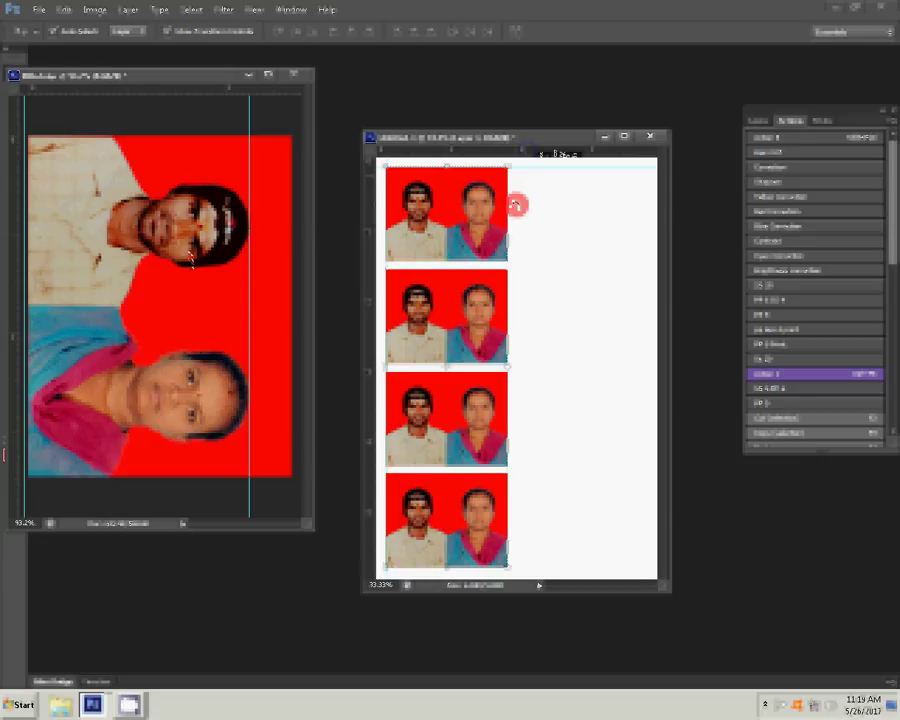
pyautogui.click(248, 76)
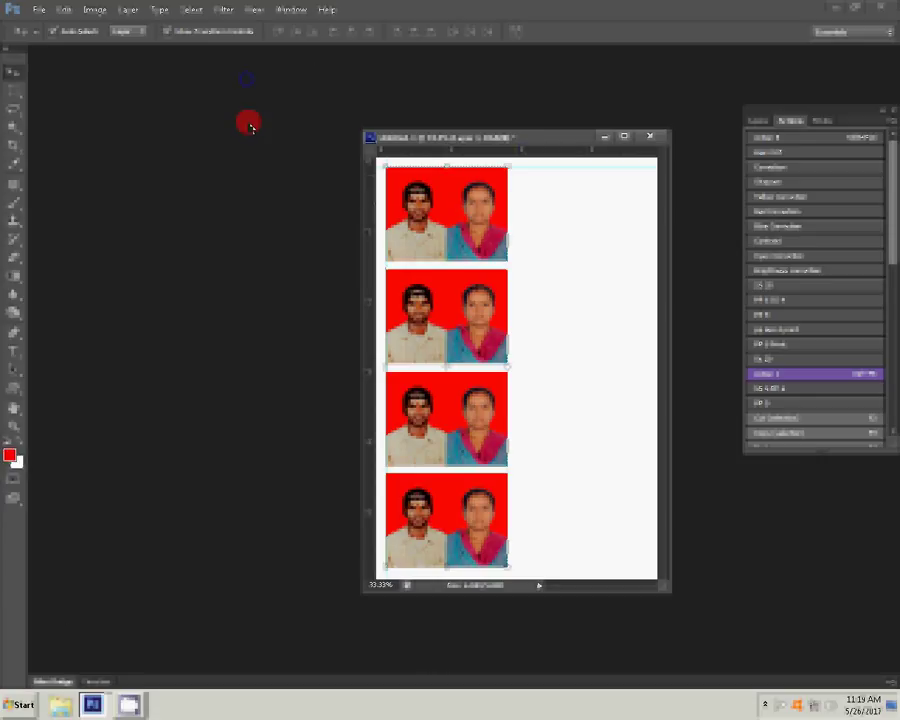
pyautogui.press('super')
# - Browse LOCAL DISK (D:), checking the 18-05-2017 and 19-05-2017 folders
pyautogui.click(205, 520)
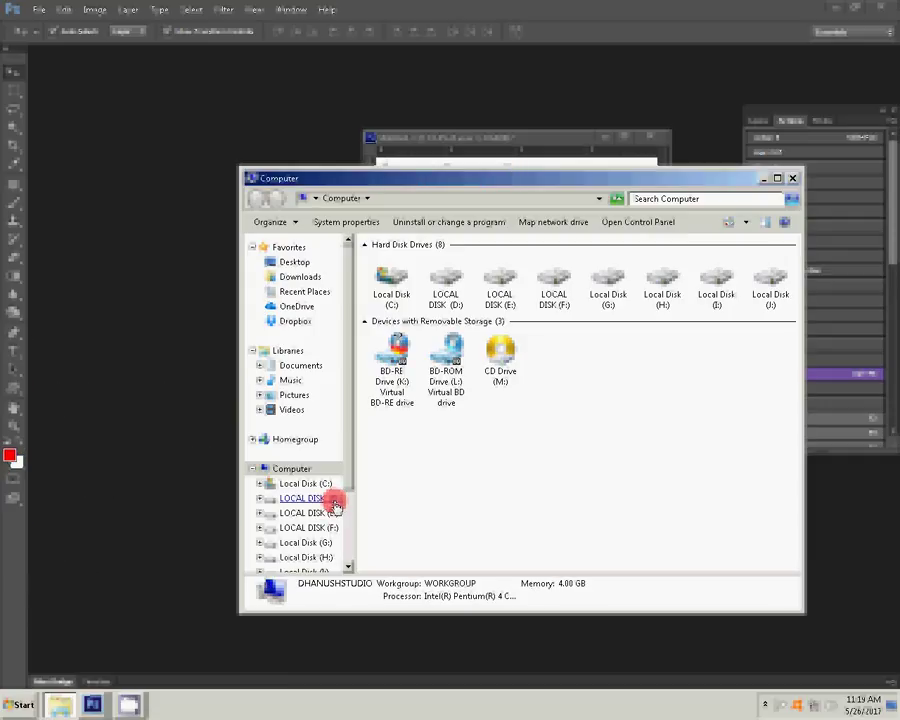
pyautogui.click(334, 502)
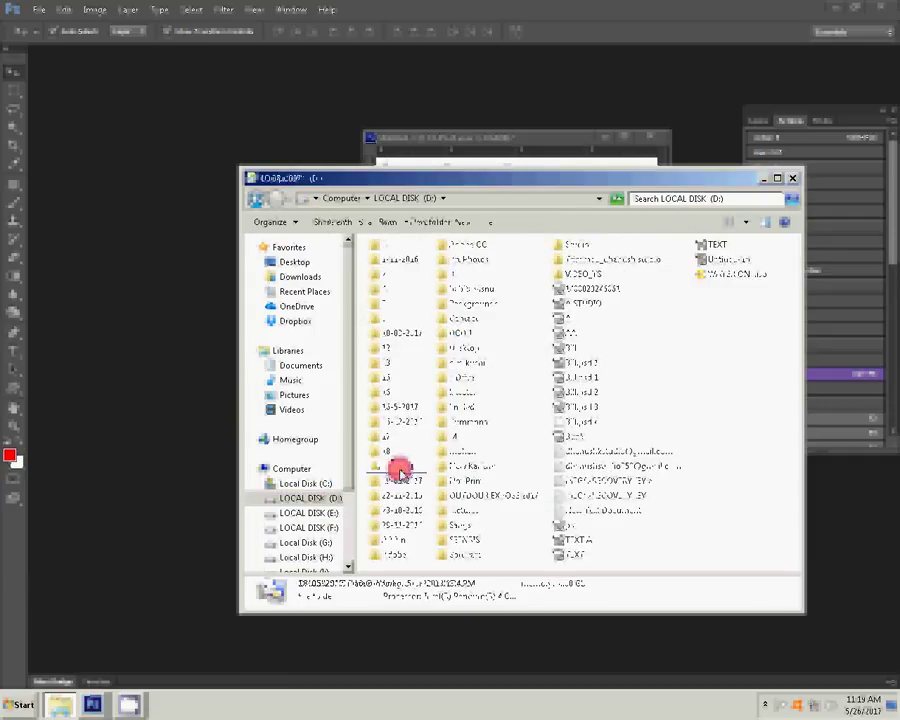
pyautogui.doubleClick(400, 468)
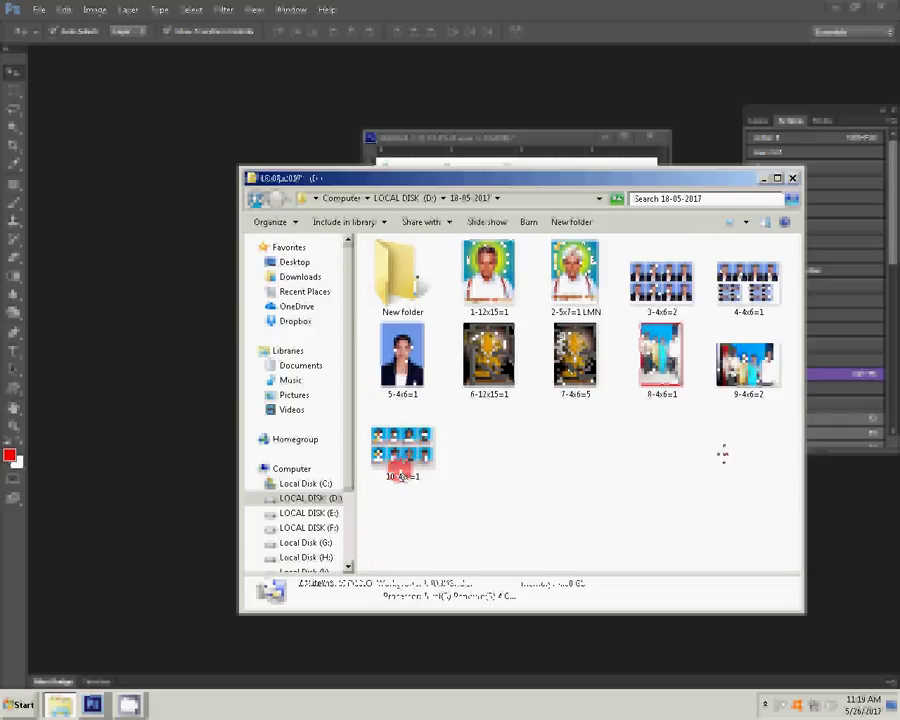
pyautogui.click(706, 460)
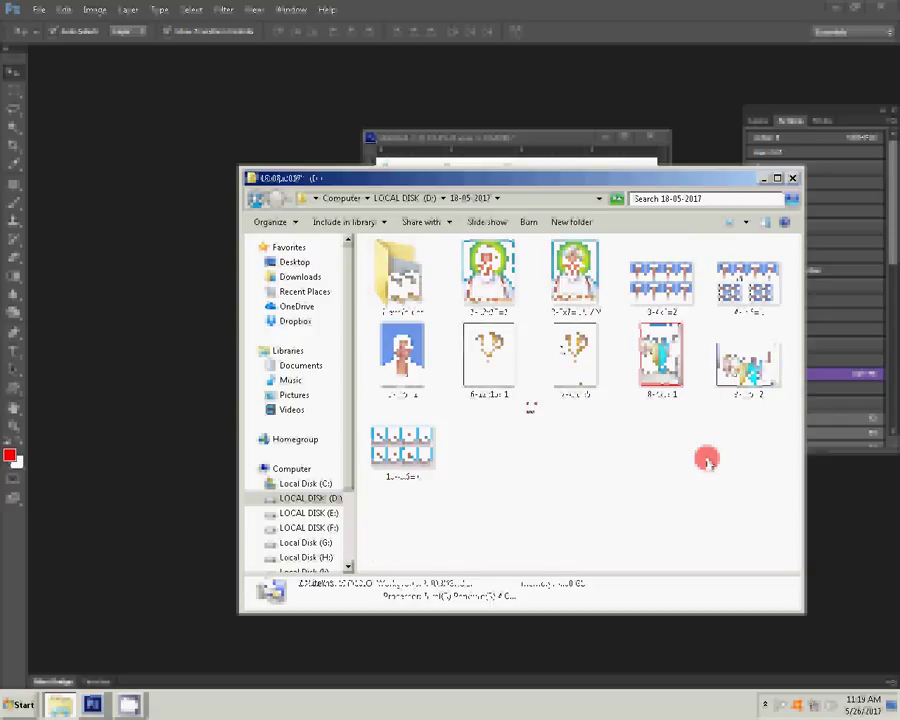
pyautogui.press('BackSpace')
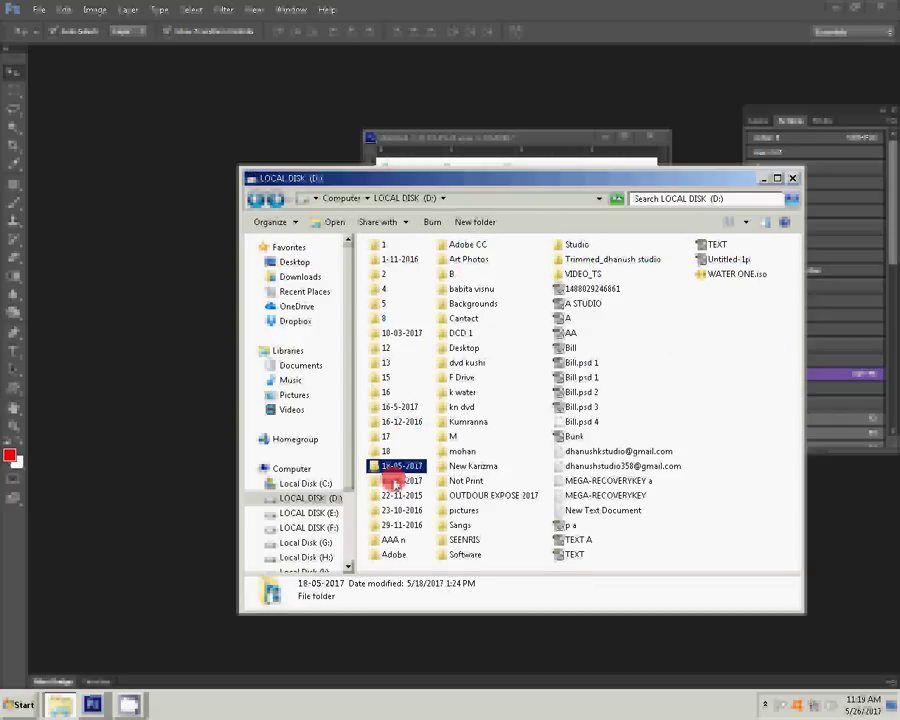
pyautogui.doubleClick(395, 483)
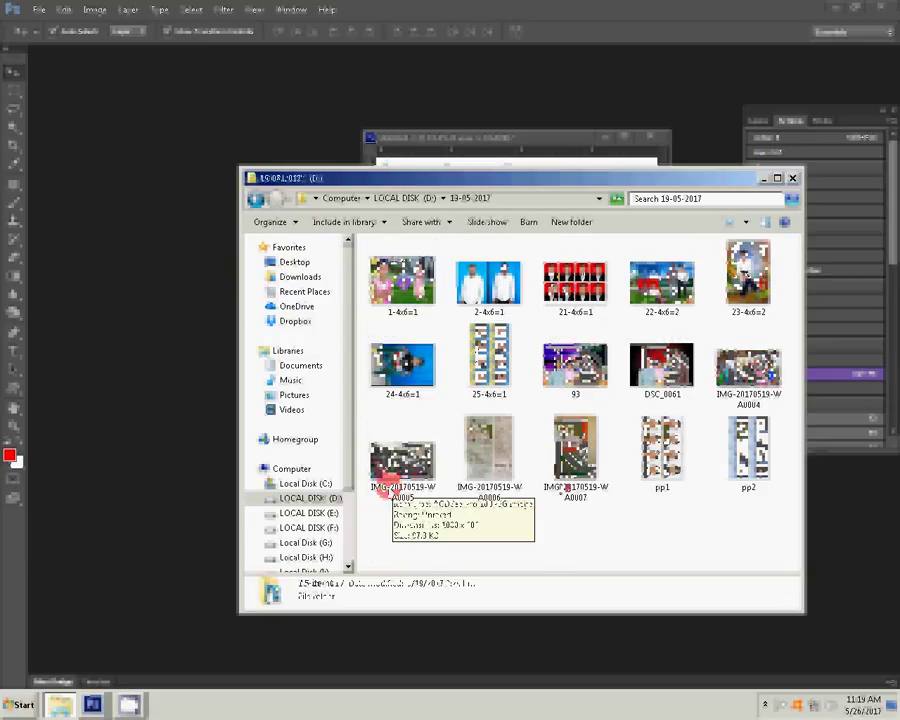
pyautogui.press('BackSpace')
pyautogui.press('Down')
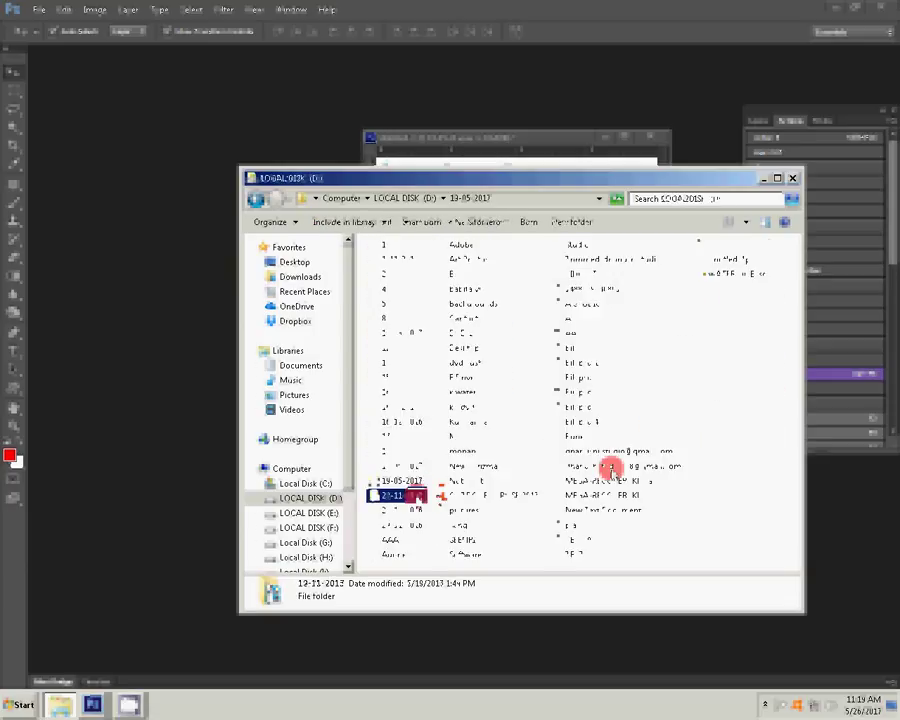
# - Open photo 7-4x6=1 (5) from the 16-5-2017 folder in Photoshop
pyautogui.doubleClick(418, 497)
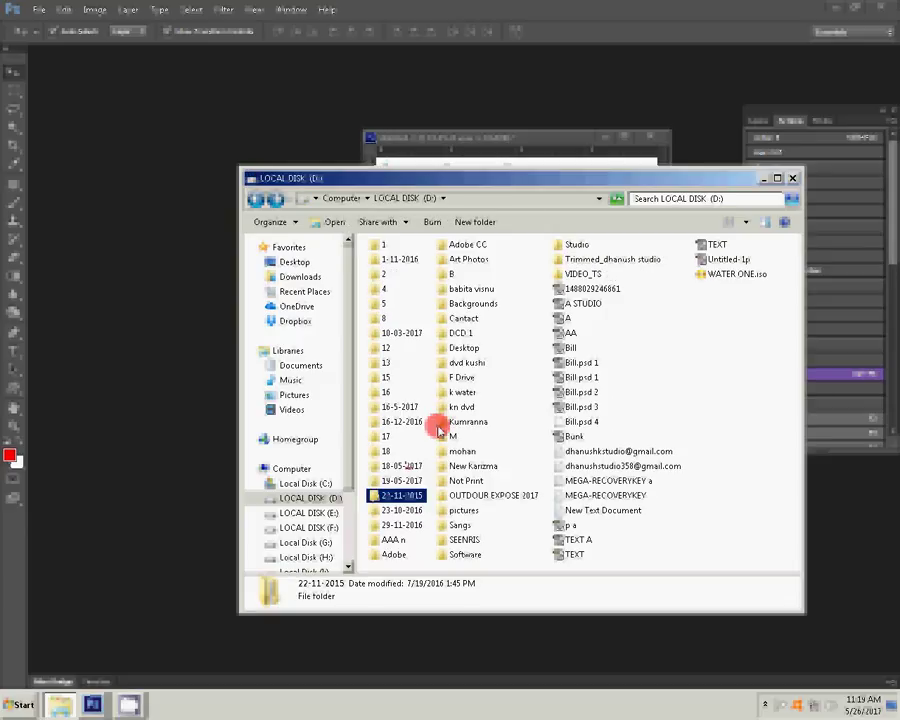
pyautogui.doubleClick(405, 422)
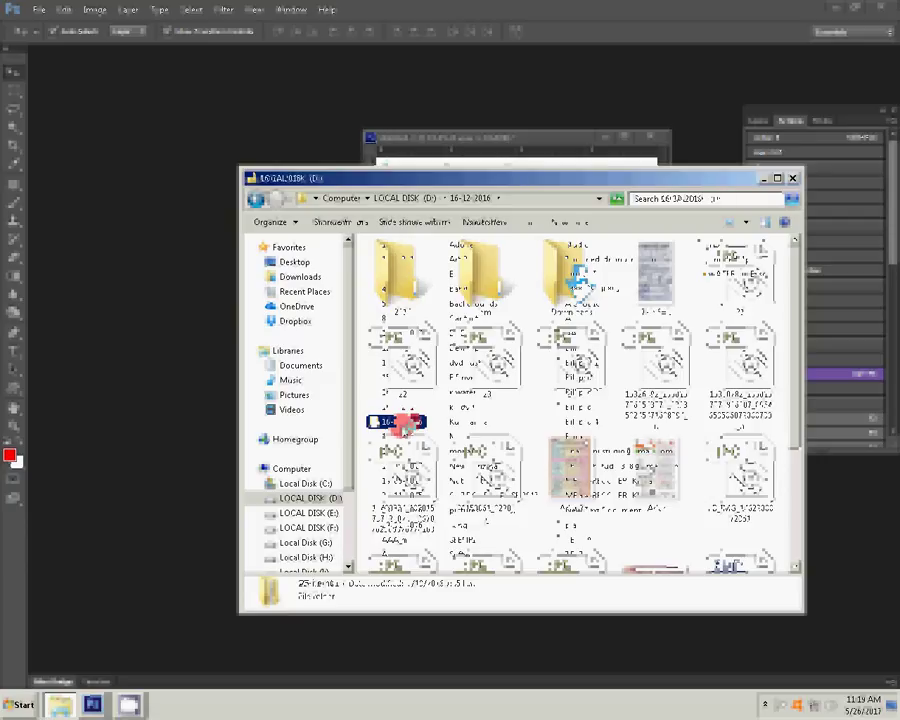
pyautogui.doubleClick(404, 418)
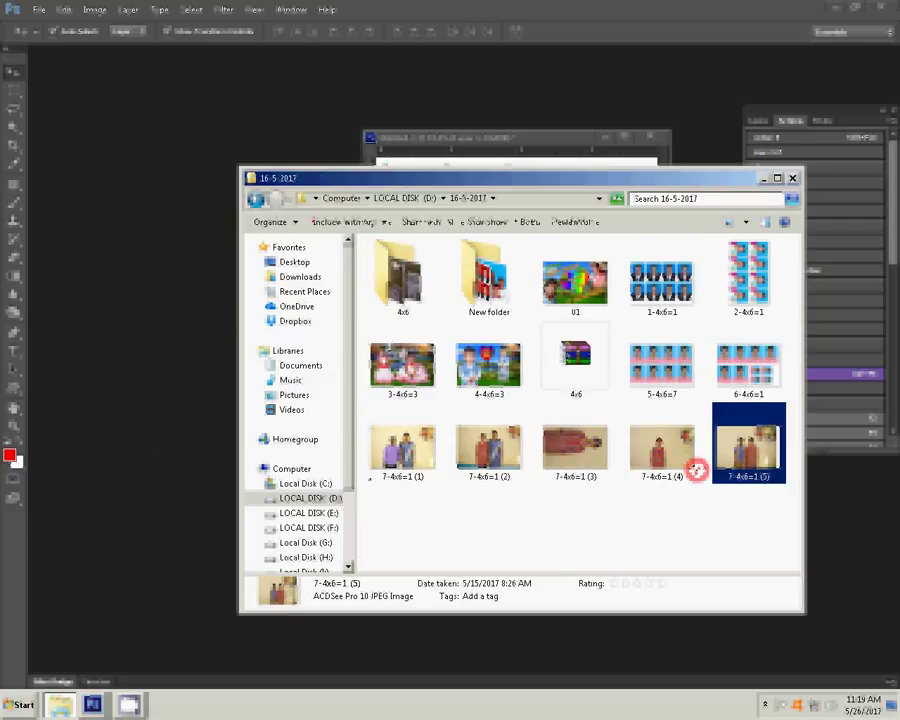
pyautogui.moveTo(696, 470); pyautogui.dragTo(140, 440)
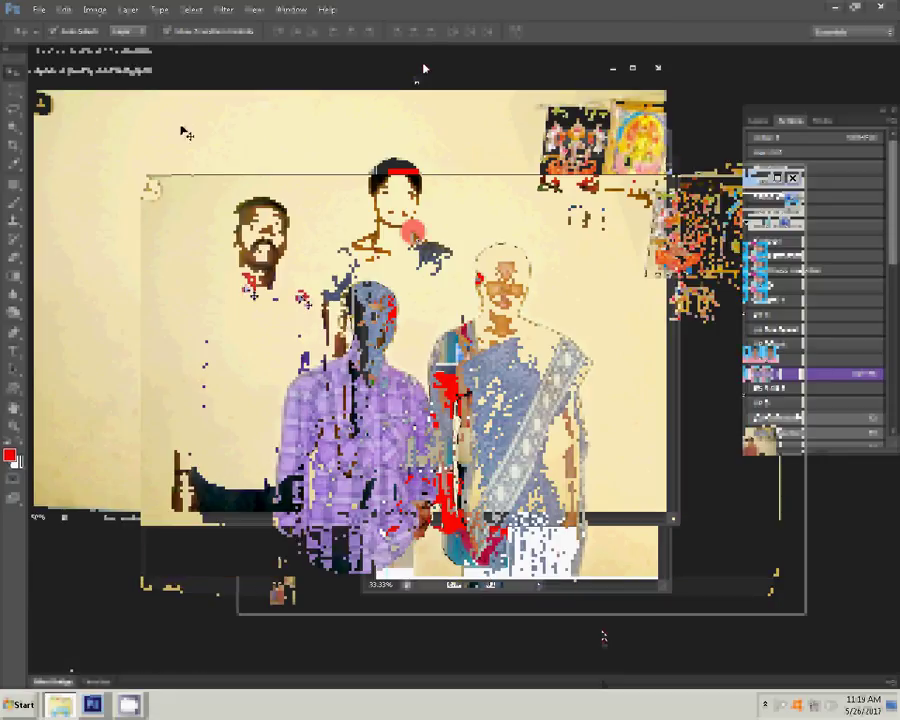
# - Rotate the photo 90° and crop it closely around the two people
pyautogui.click(94, 10)
pyautogui.moveTo(117, 137)
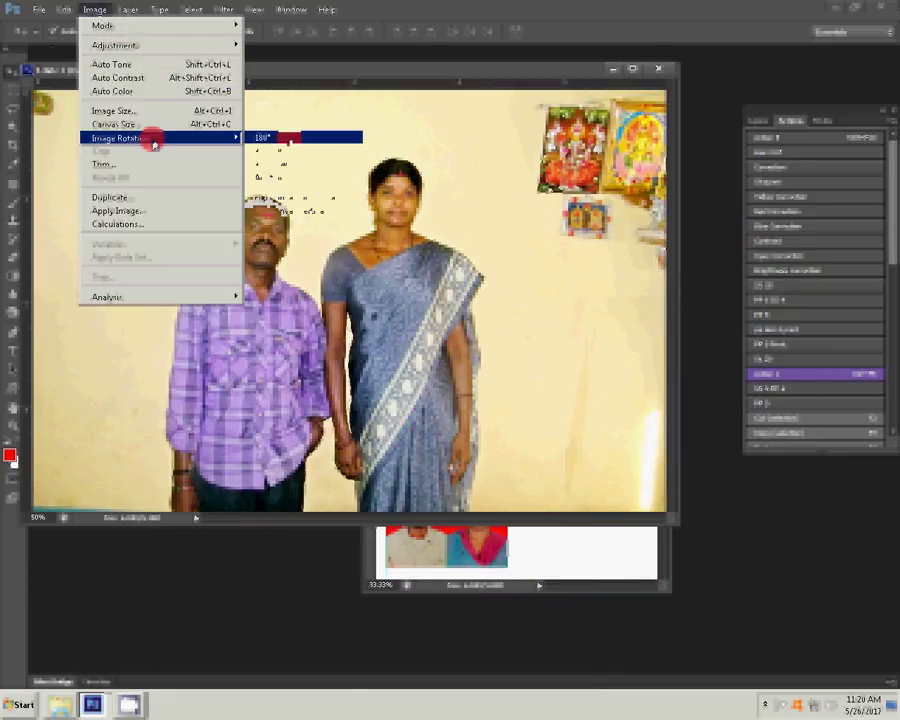
pyautogui.click(281, 149)
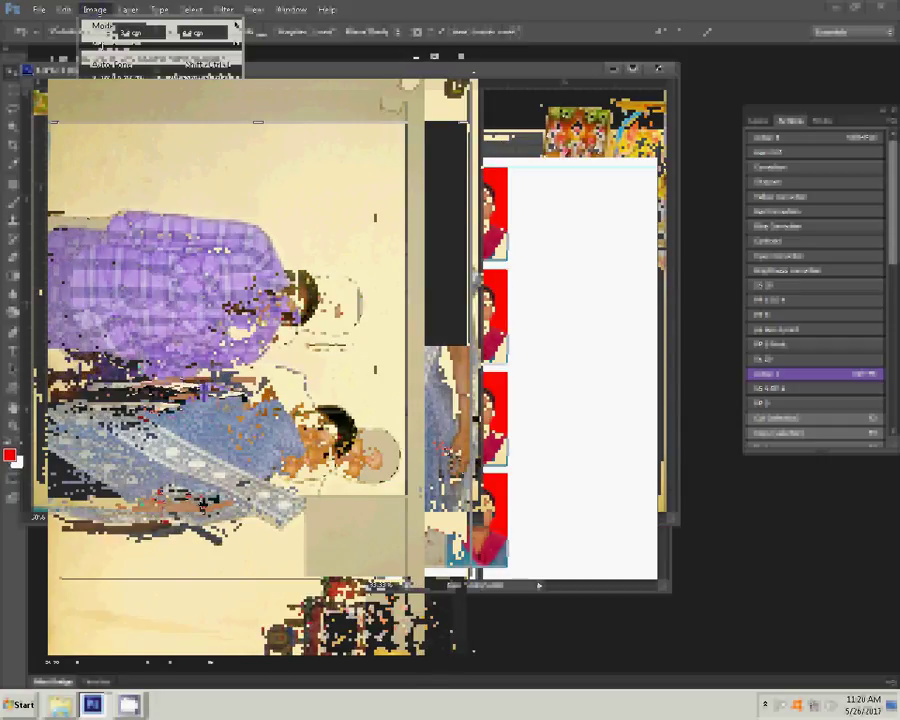
pyautogui.moveTo(370, 222); pyautogui.dragTo(165, 523)
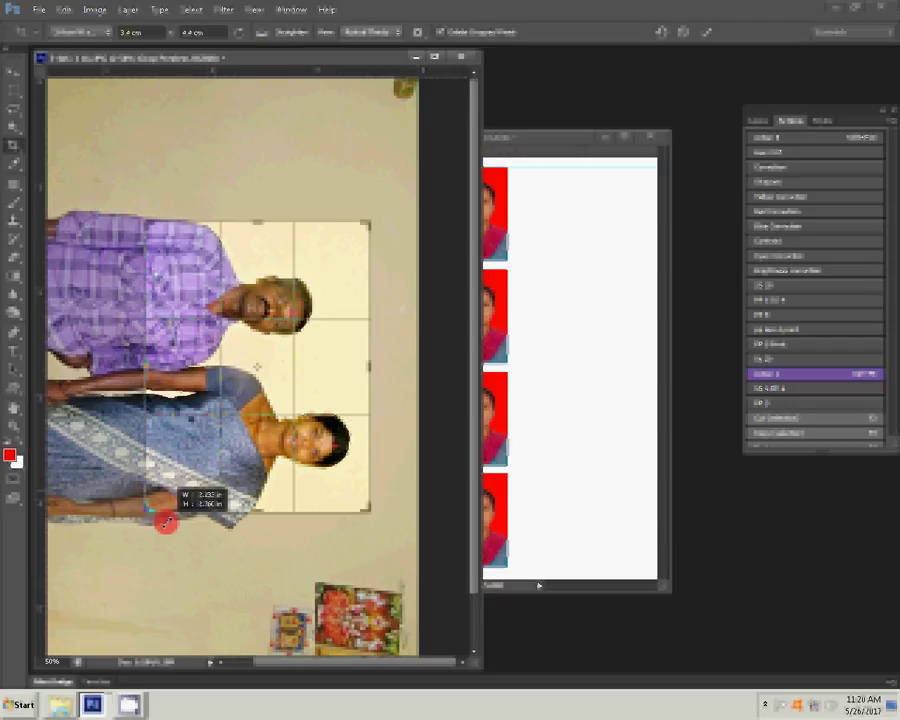
pyautogui.click(704, 33)
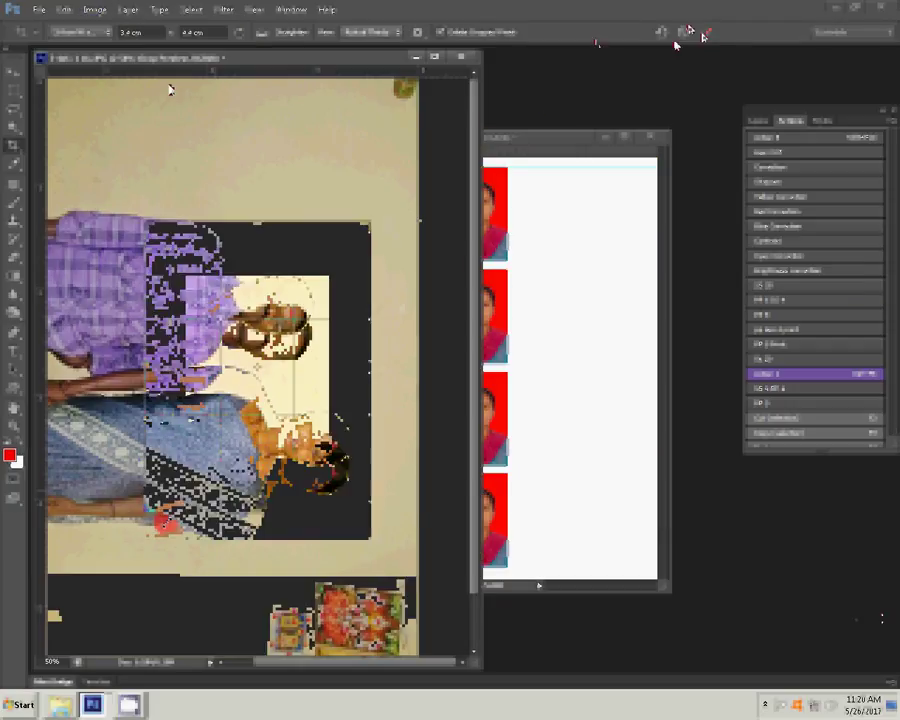
# - Rotate the photo 90° CCW back upright and zoom in on the woman's face
pyautogui.click(95, 9)
pyautogui.moveTo(121, 138)
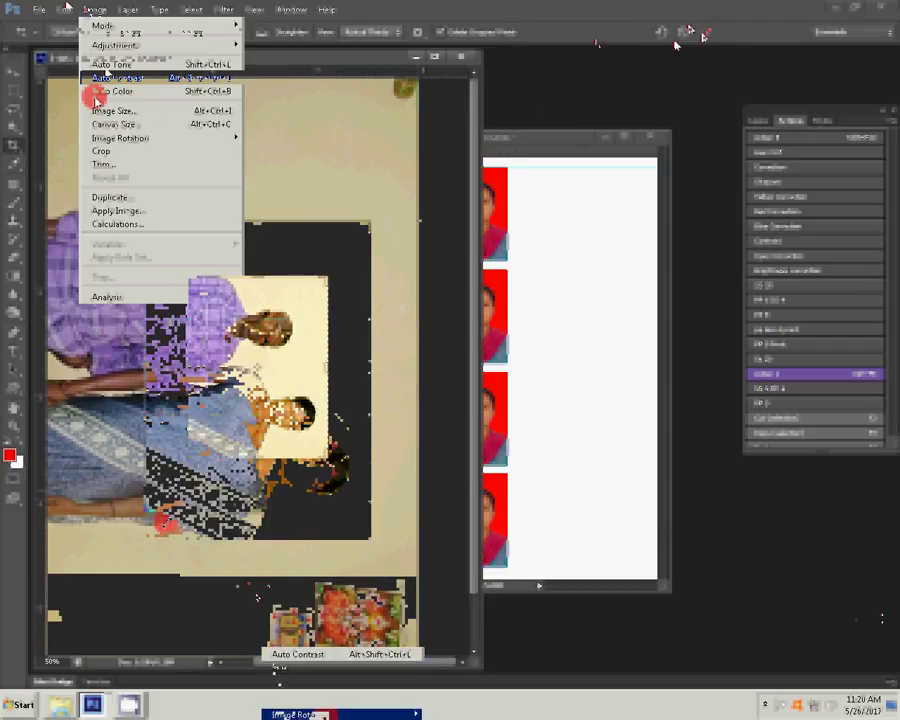
pyautogui.press('Right')
pyautogui.press('Down')
pyautogui.press('Down')
pyautogui.press('Return')
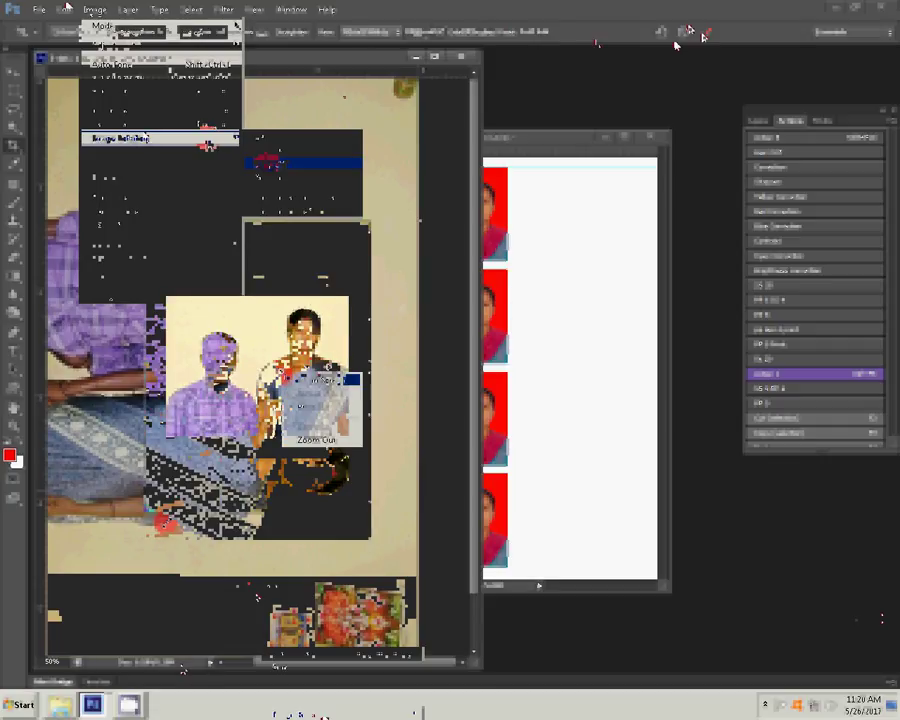
pyautogui.click(320, 381)
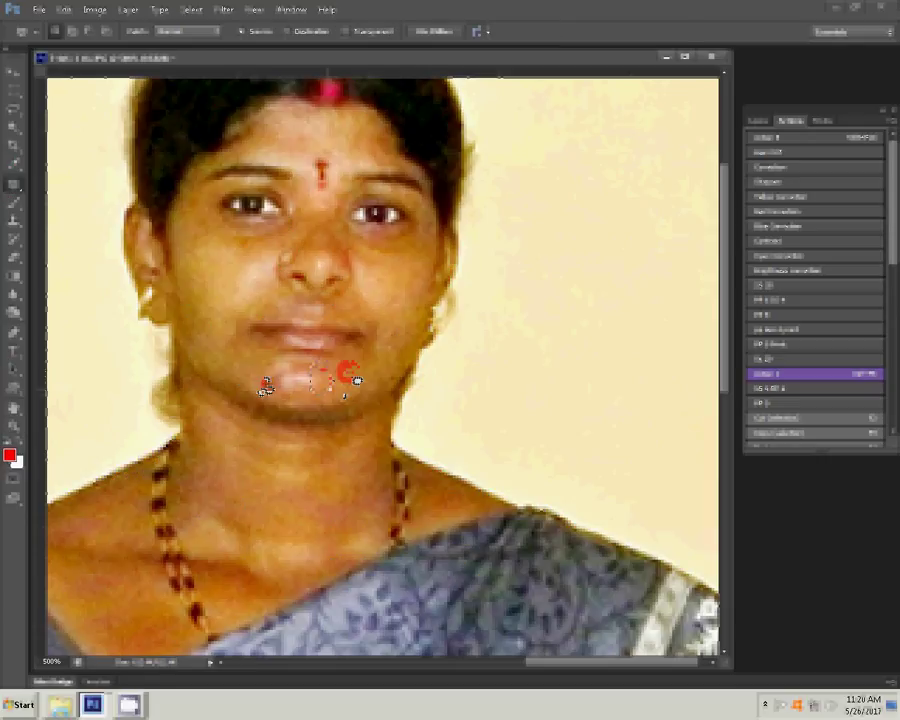
# - Try patching a blemish on the woman's chin and dismiss the no-pixels warning
pyautogui.moveTo(263, 386); pyautogui.dragTo(283, 404)
pyautogui.moveTo(350, 376); pyautogui.dragTo(256, 323)
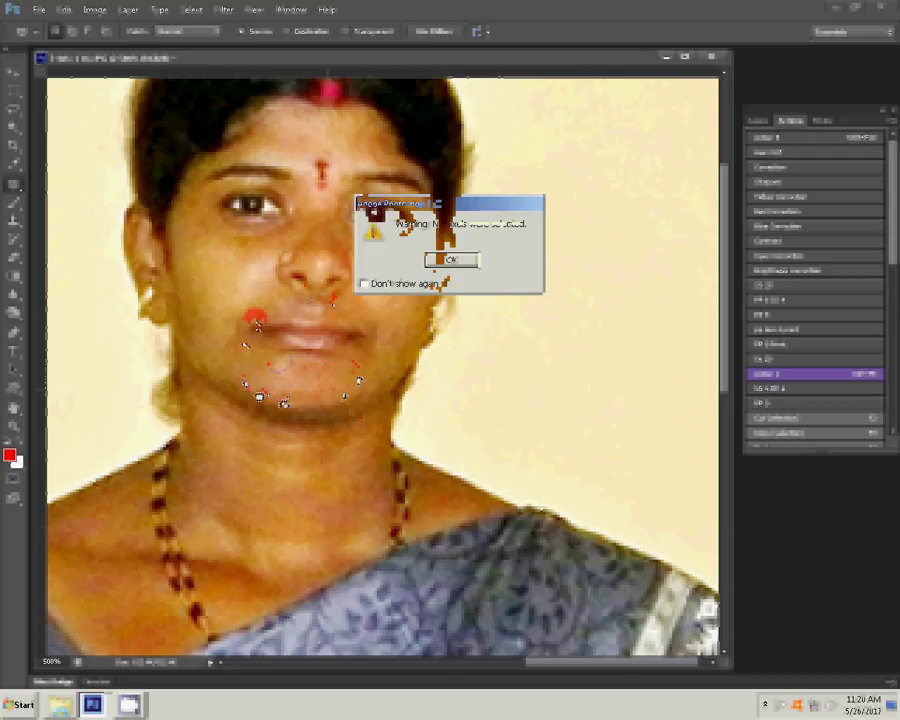
pyautogui.press('Return')
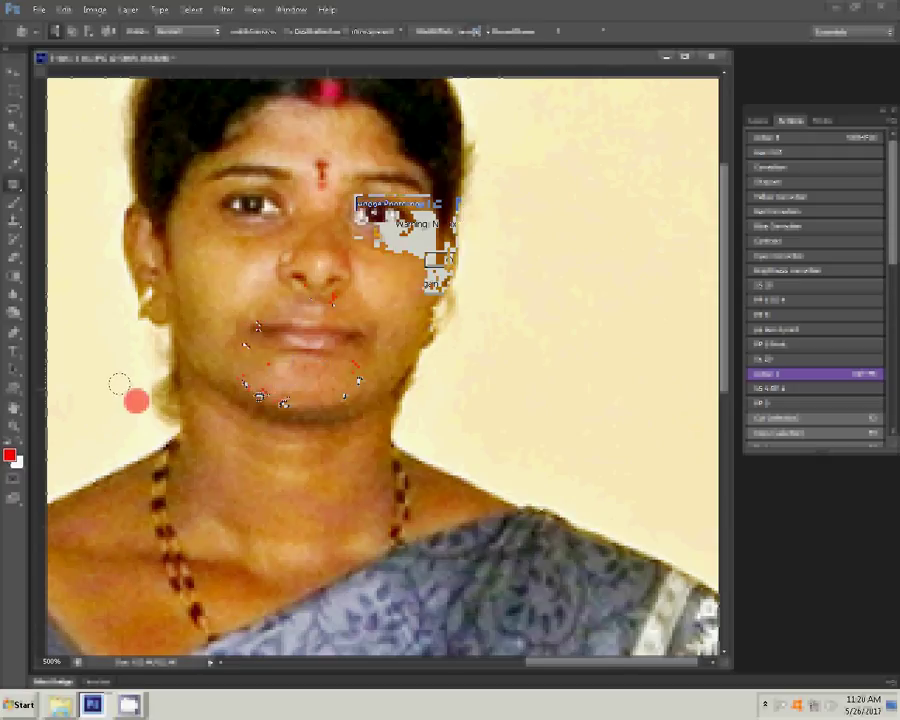
# - Clone clean cream background over the spots beside the neck, earring and ear
pyautogui.press('s')
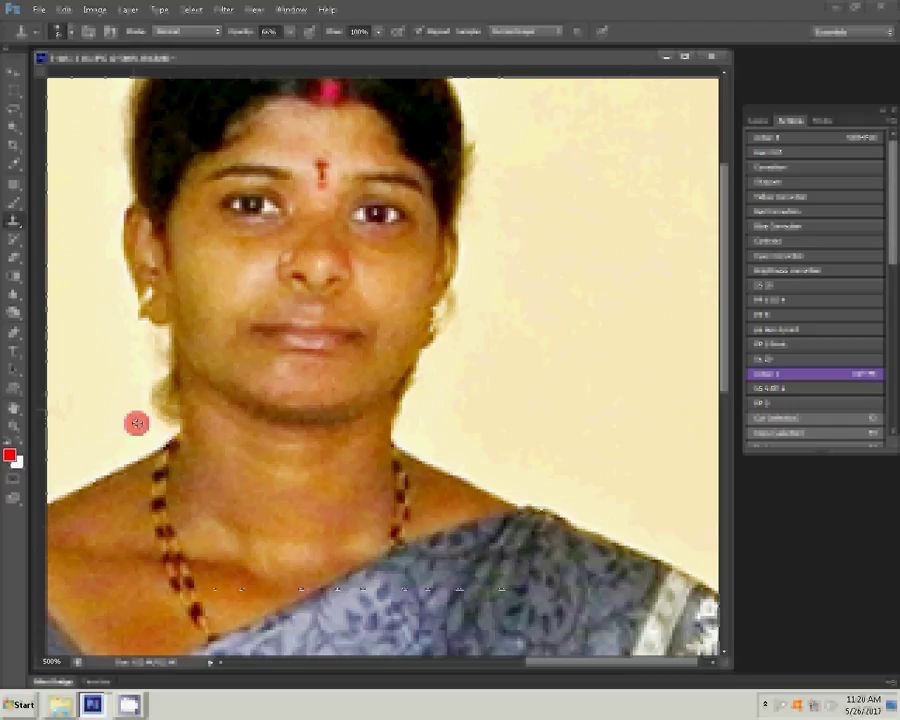
pyautogui.keyDown('alt'); pyautogui.click(137, 423); pyautogui.keyUp('alt')
pyautogui.click(161, 384)
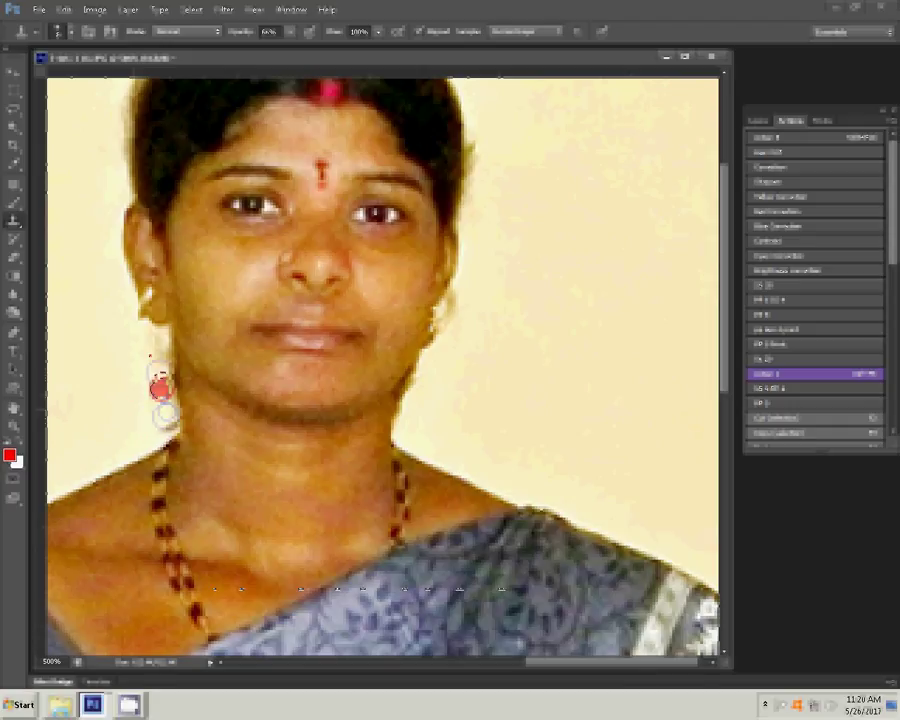
pyautogui.click(165, 414)
pyautogui.moveTo(167, 410); pyautogui.dragTo(162, 374)
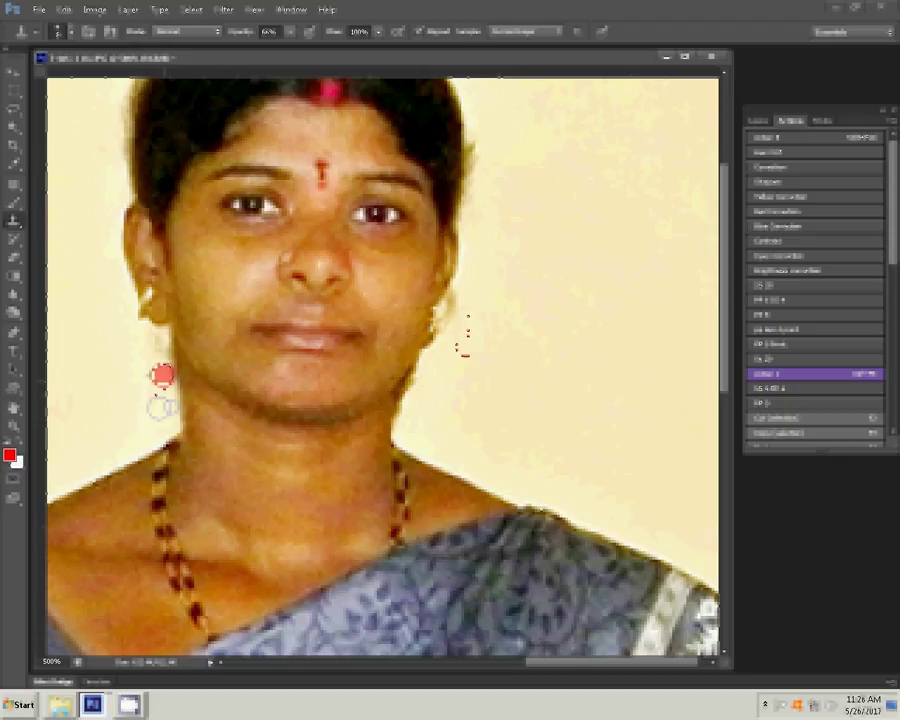
pyautogui.click(455, 338)
pyautogui.click(455, 345)
pyautogui.rightClick(510, 350)
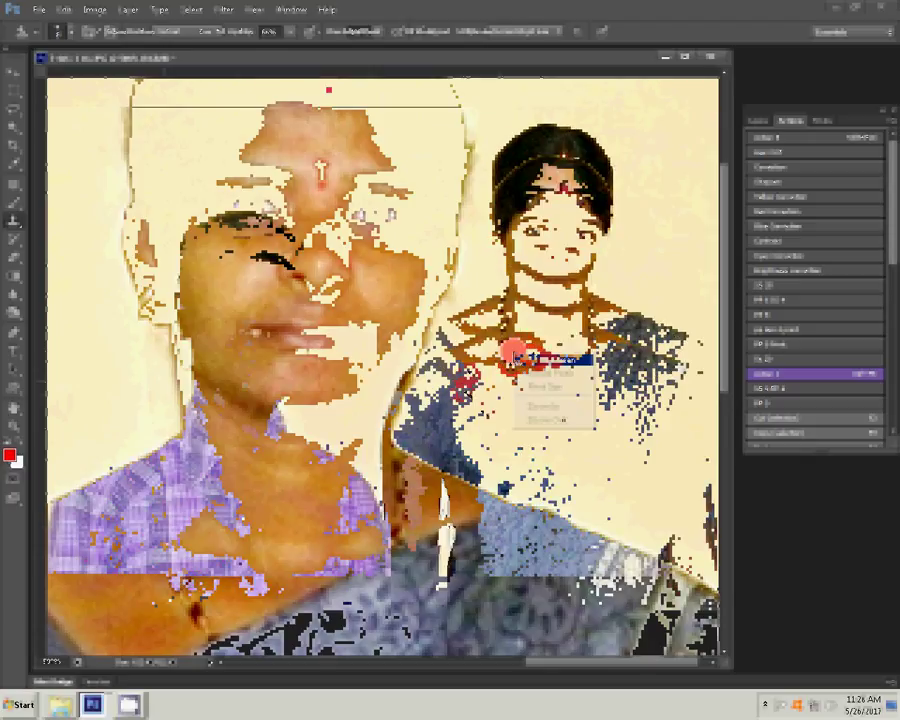
pyautogui.click(515, 358)
pyautogui.keyDown('alt'); pyautogui.click(465, 392); pyautogui.keyUp('alt')
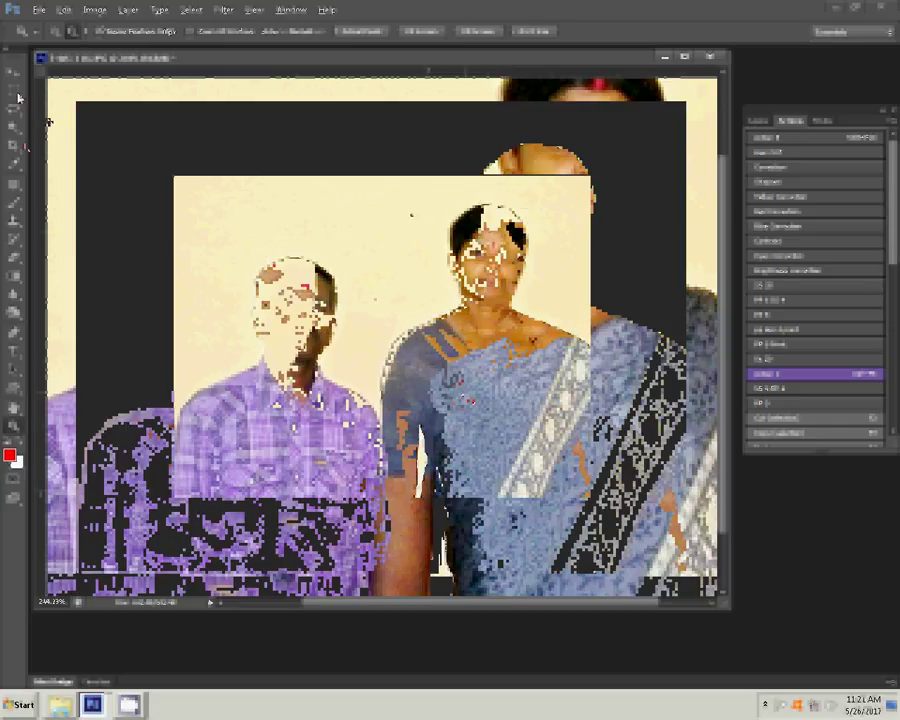
# - Select the right half of the photo containing the woman with a rectangular marquee
pyautogui.click(394, 180)
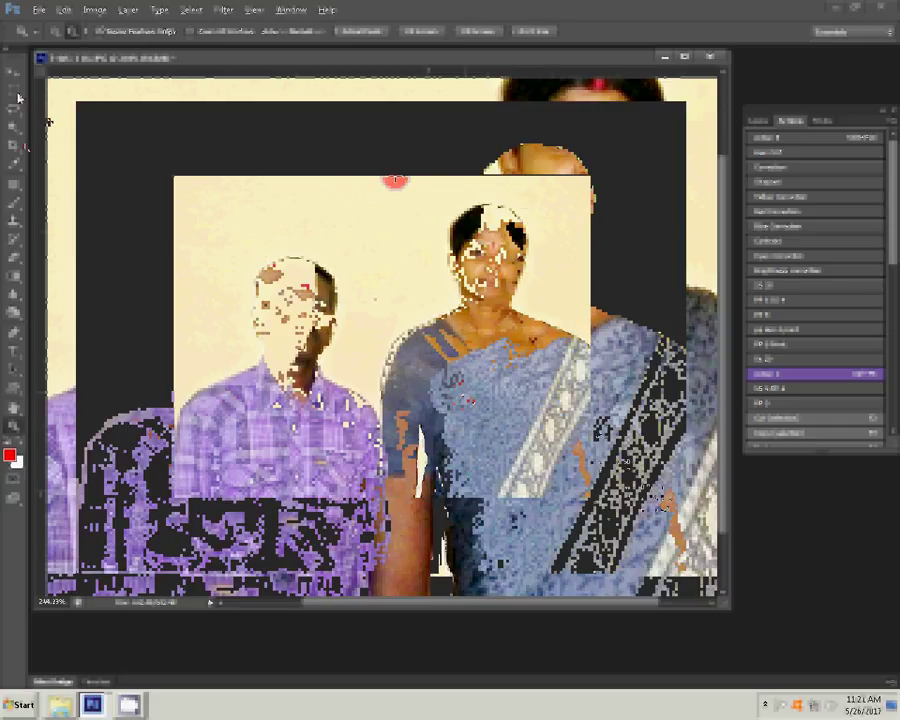
pyautogui.moveTo(395, 181); pyautogui.dragTo(401, 231)
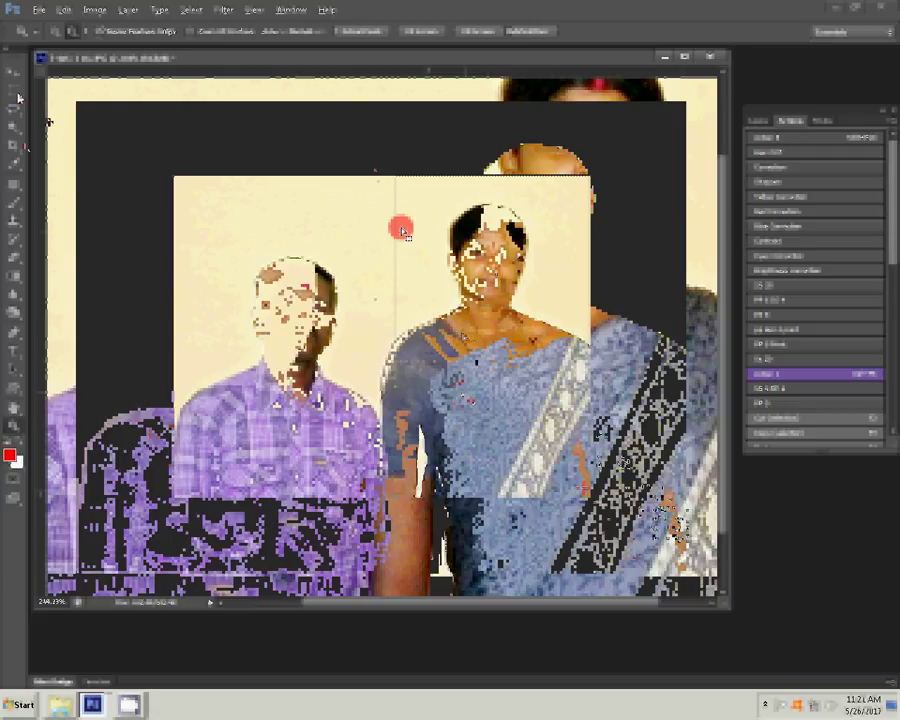
pyautogui.press('m')
pyautogui.hotkey('ctrl', '0')
pyautogui.click(462, 367)
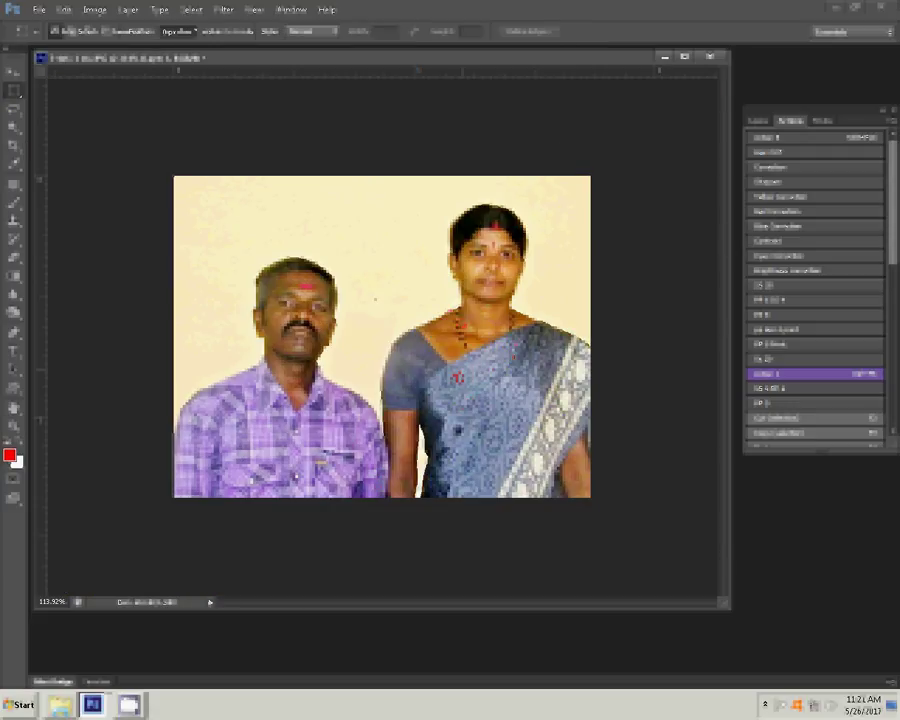
pyautogui.moveTo(374, 176); pyautogui.dragTo(590, 497)
# - Shift the woman's half down, add a guide at the man's head height, and align it
pyautogui.hotkey('ctrl', 'f')
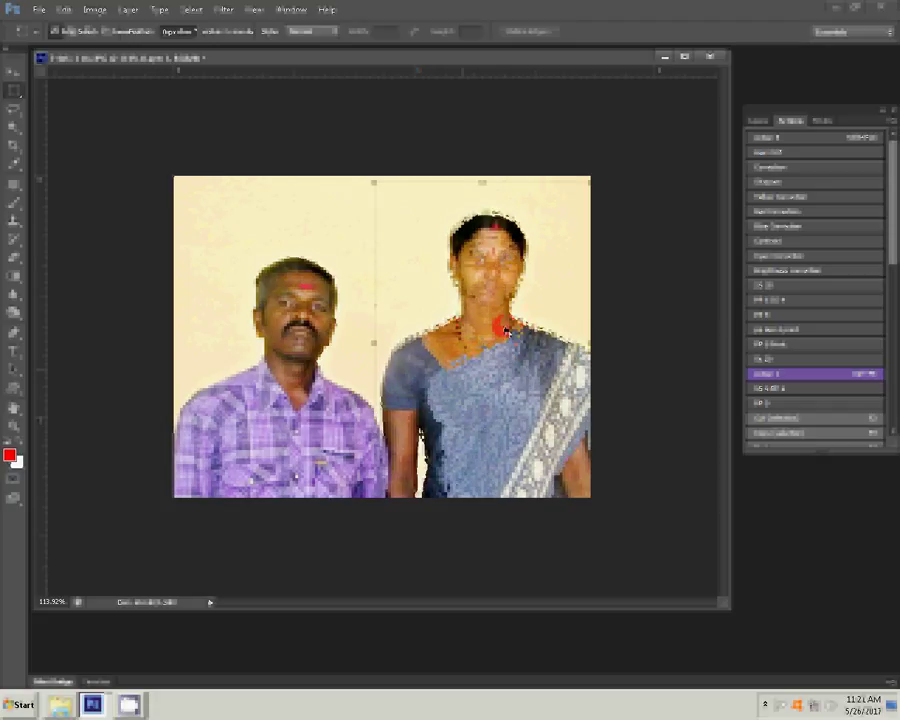
pyautogui.moveTo(507, 332); pyautogui.dragTo(507, 347)
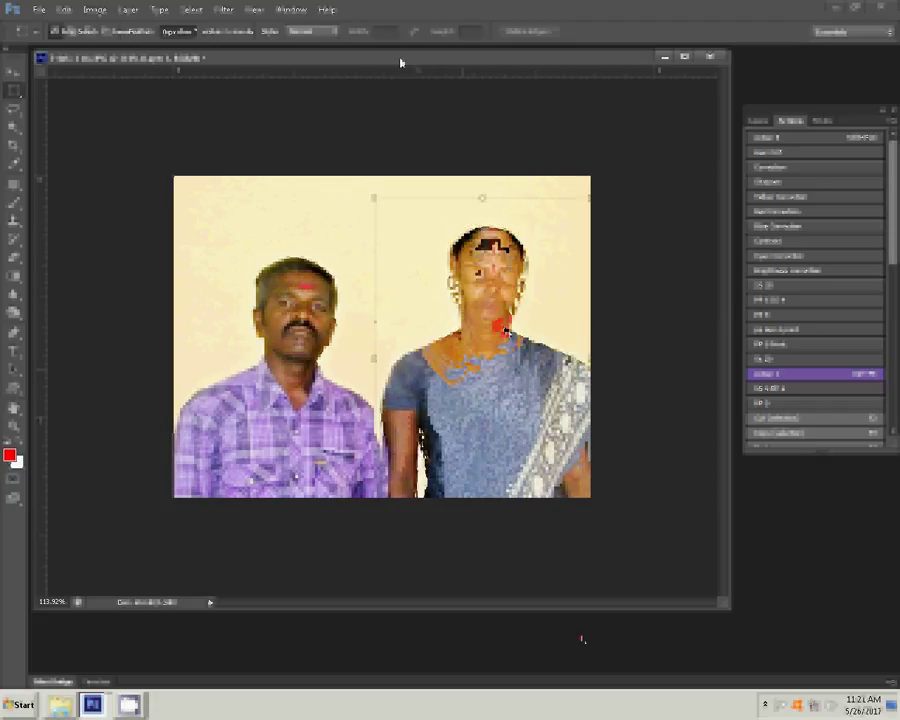
pyautogui.moveTo(400, 70); pyautogui.dragTo(391, 257)
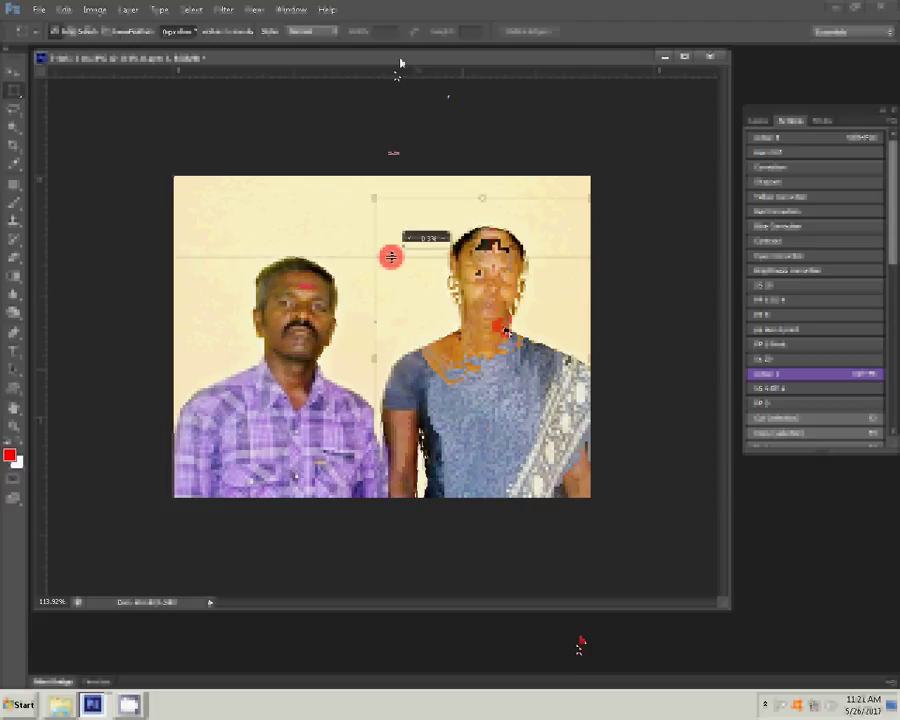
pyautogui.press('v')
pyautogui.moveTo(456, 320)
pyautogui.mouseDown()
pyautogui.moveTo(480, 318)
pyautogui.moveTo(484, 357)
pyautogui.moveTo(483, 320)
pyautogui.mouseUp()
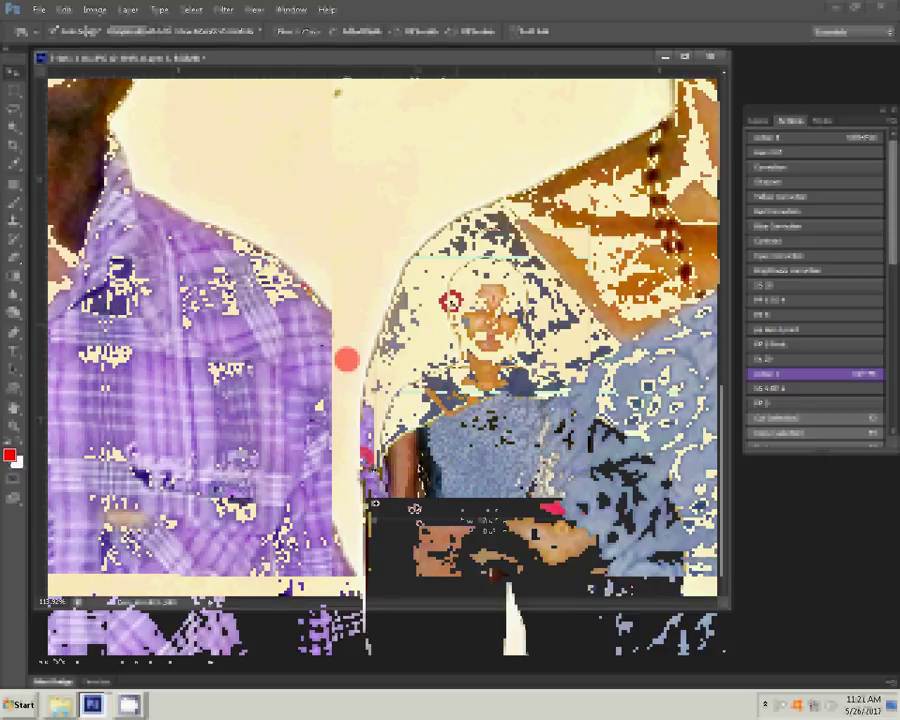
# - Smooth the edge of the man's shirt, painting at 70% opacity
pyautogui.moveTo(336, 341)
pyautogui.mouseDown()
pyautogui.moveTo(326, 325)
pyautogui.moveTo(344, 366)
pyautogui.moveTo(337, 372)
pyautogui.mouseUp()
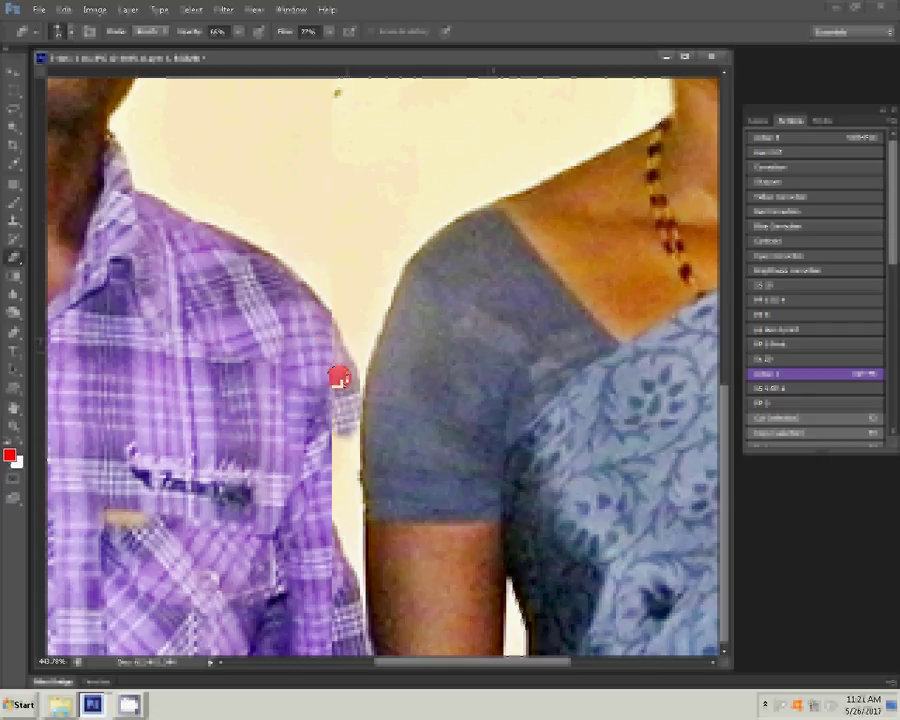
pyautogui.press('7')
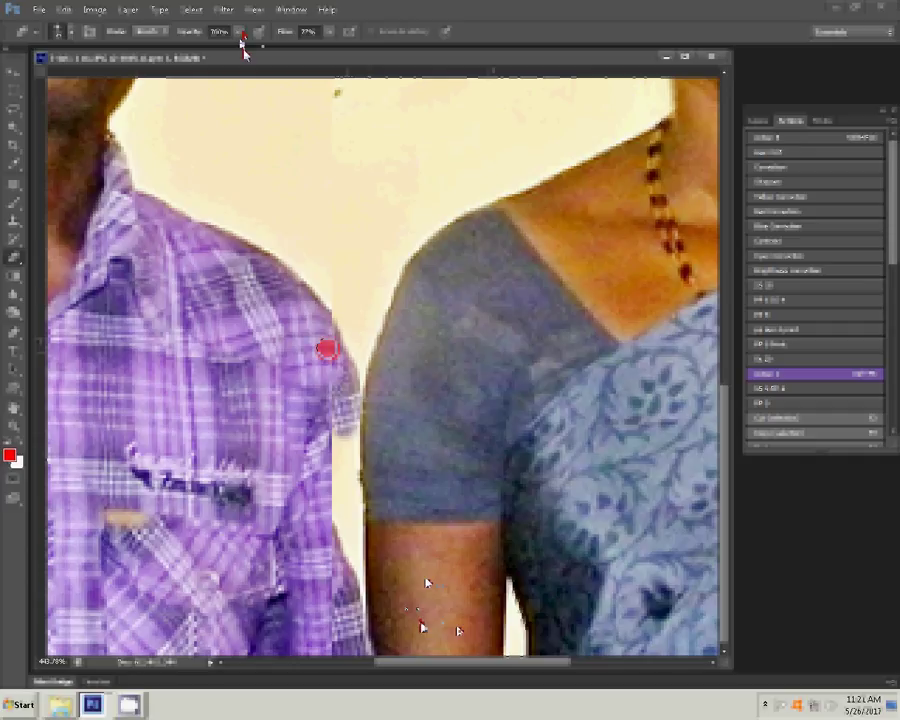
pyautogui.moveTo(325, 370); pyautogui.dragTo(355, 570)
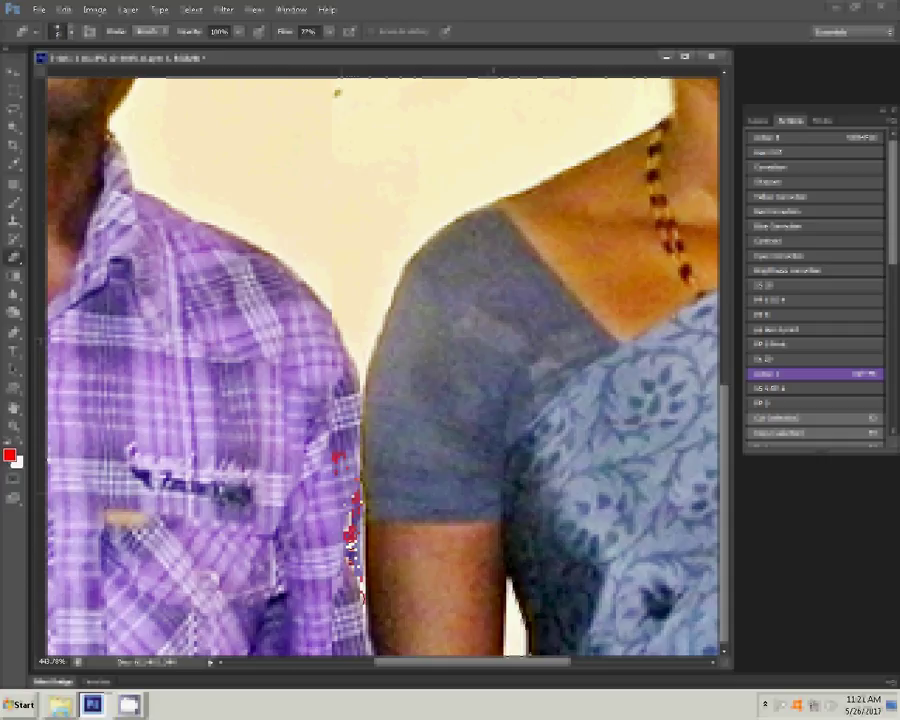
pyautogui.click(390, 96)
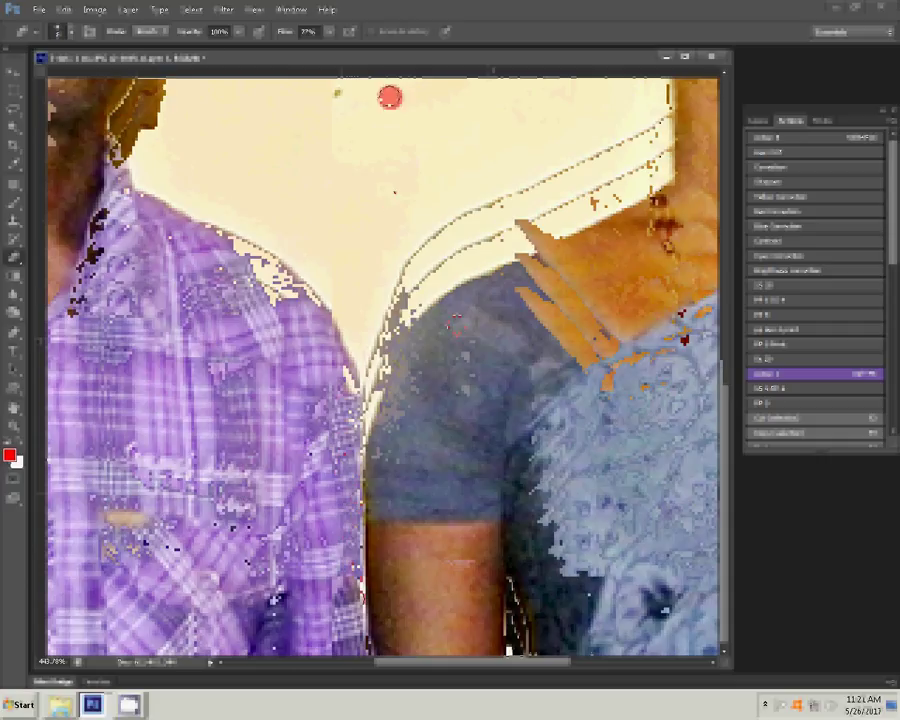
pyautogui.moveTo(390, 96); pyautogui.dragTo(309, 352)
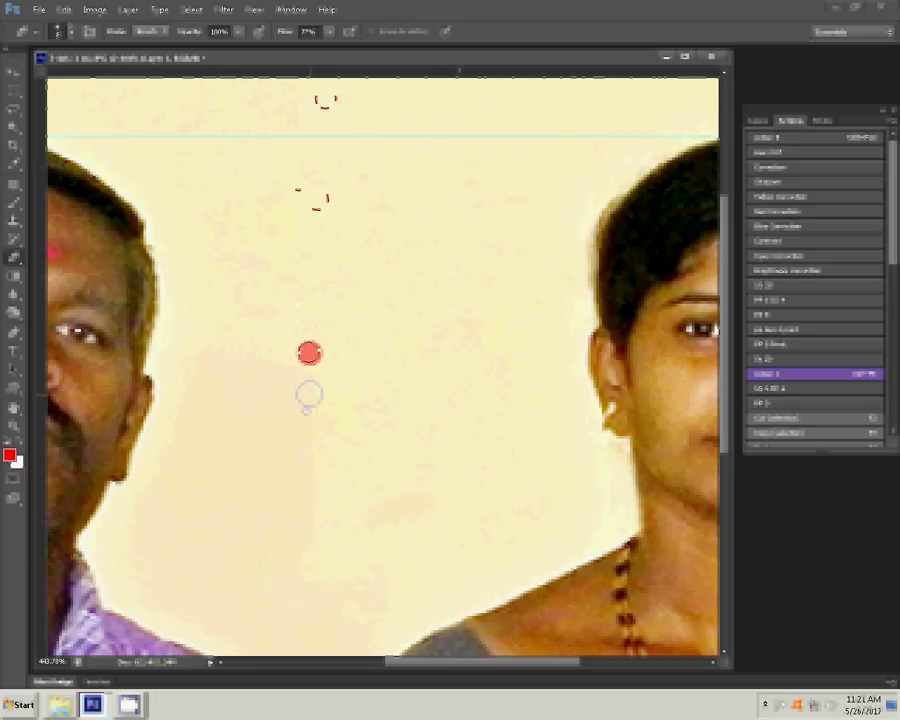
# - Fit the whole photo on screen and show the Layers panel
pyautogui.rightClick(440, 258)
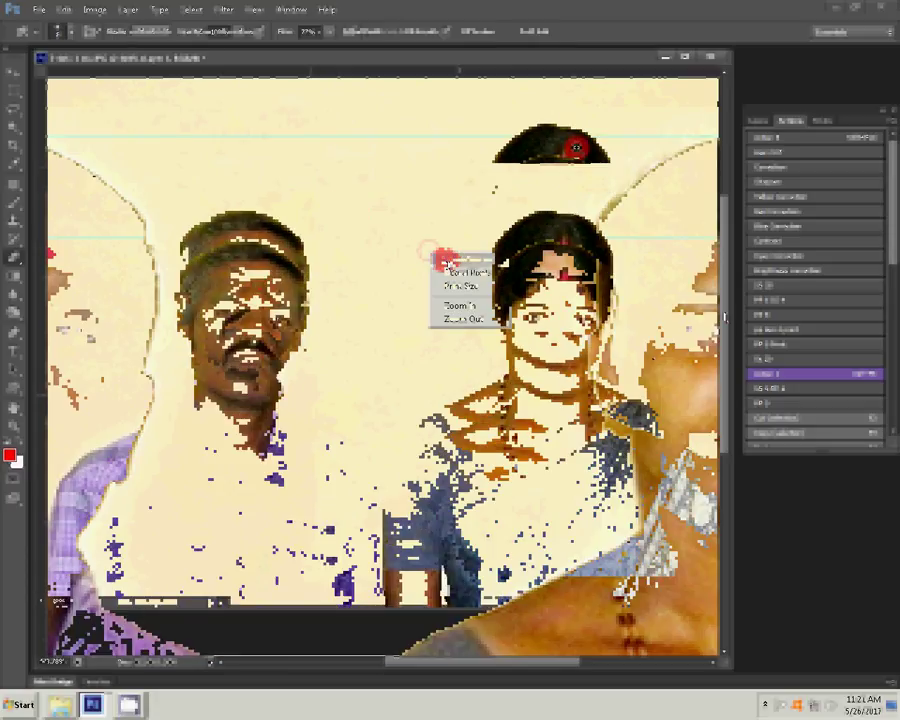
pyautogui.click(757, 119)
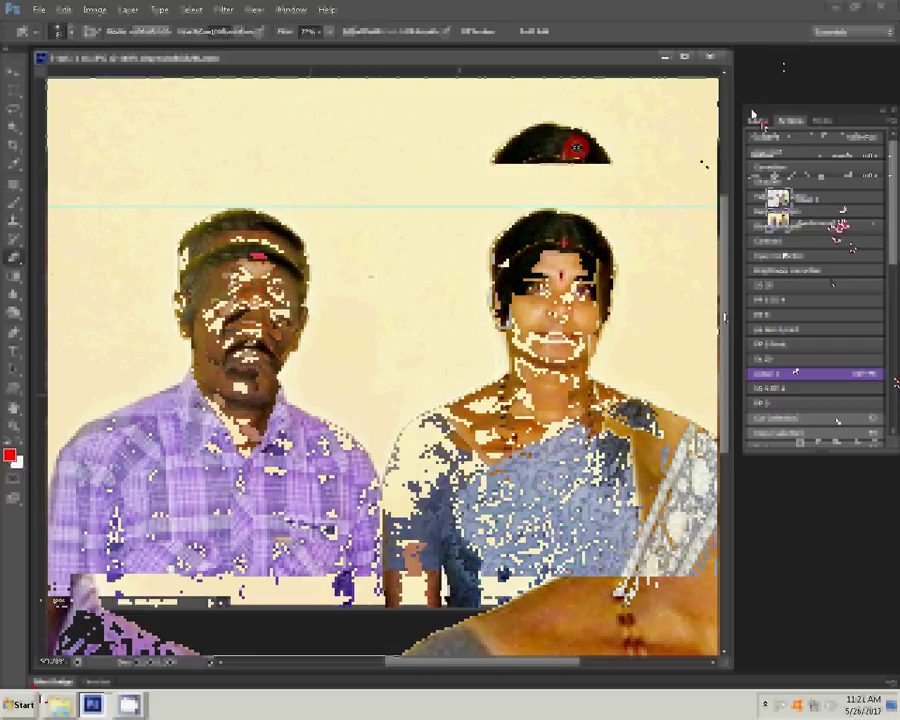
pyautogui.click(825, 205)
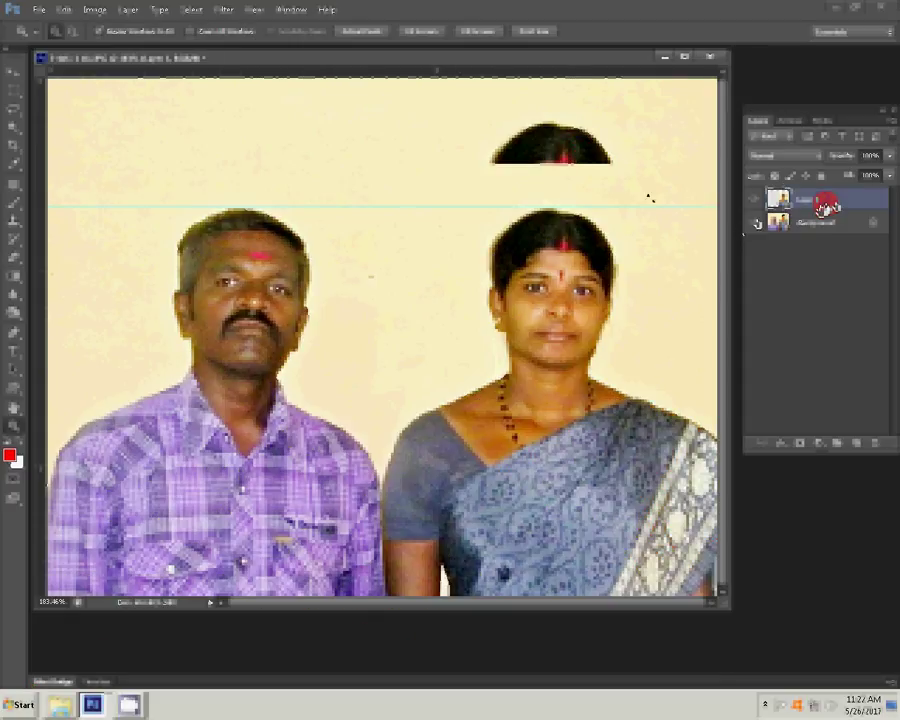
# - Add a cream (#fff2c1) Solid Color fill layer sampled from the photo's background
pyautogui.press('i')
pyautogui.click(651, 245)
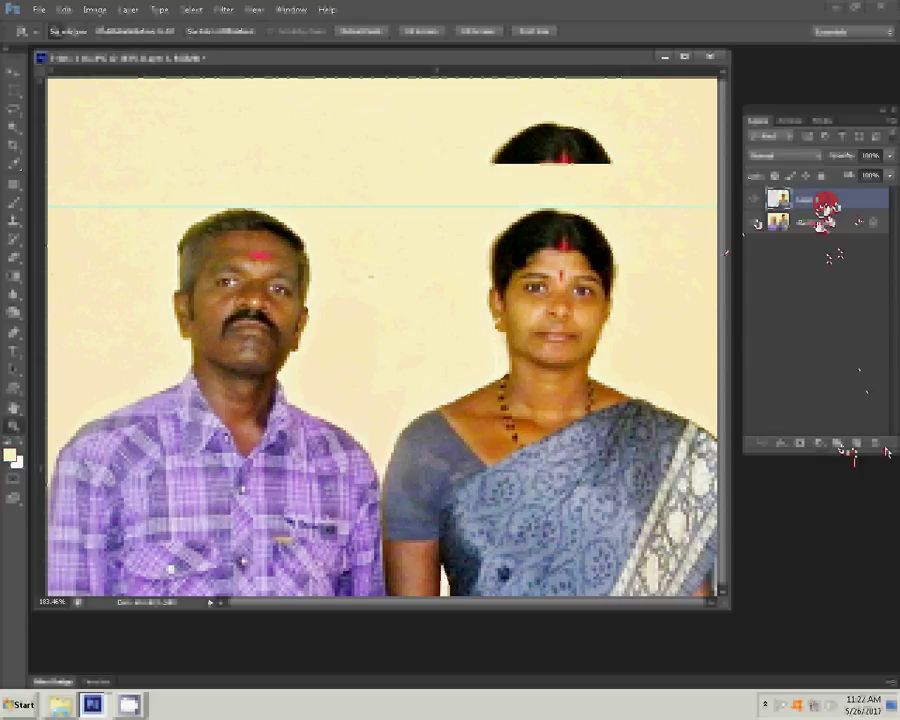
pyautogui.click(810, 221)
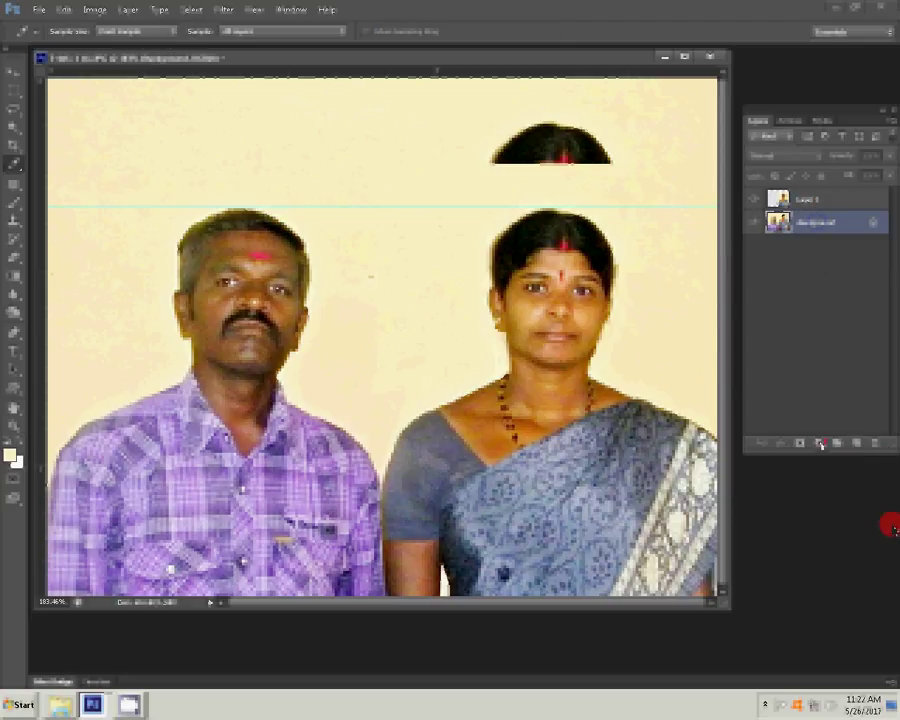
pyautogui.click(820, 443)
pyautogui.click(821, 182)
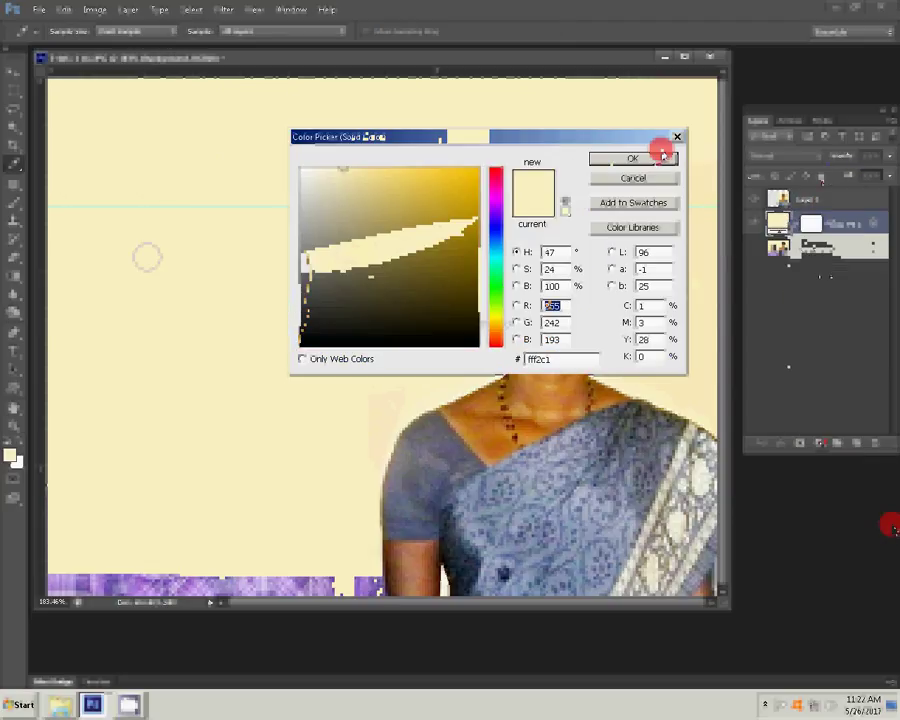
pyautogui.click(663, 157)
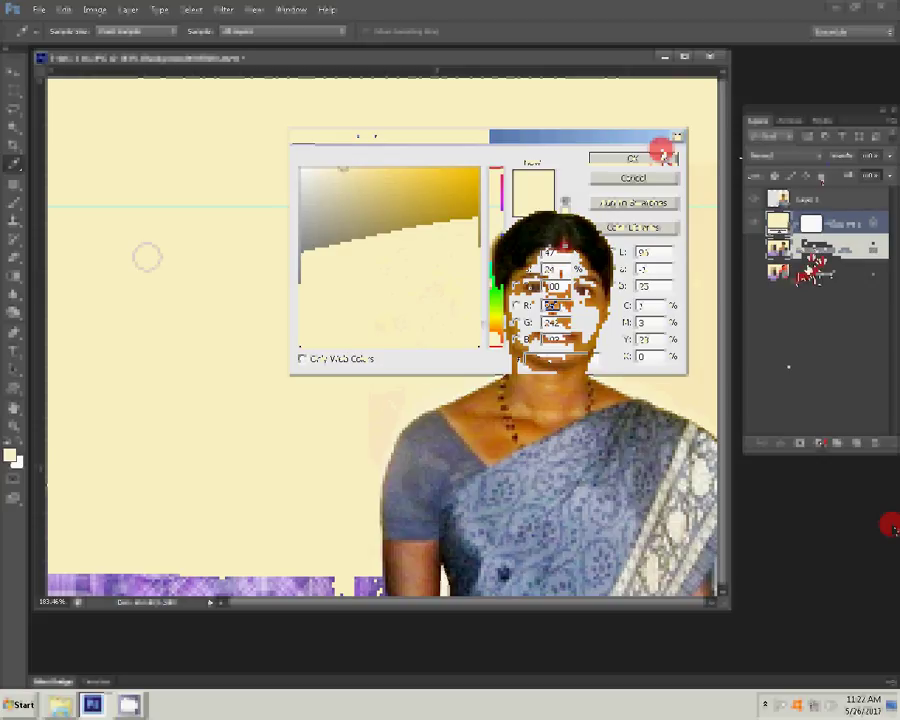
# - Move the Background copy above the cream fill layer and select Layer 1
pyautogui.moveTo(815, 247); pyautogui.dragTo(815, 214)
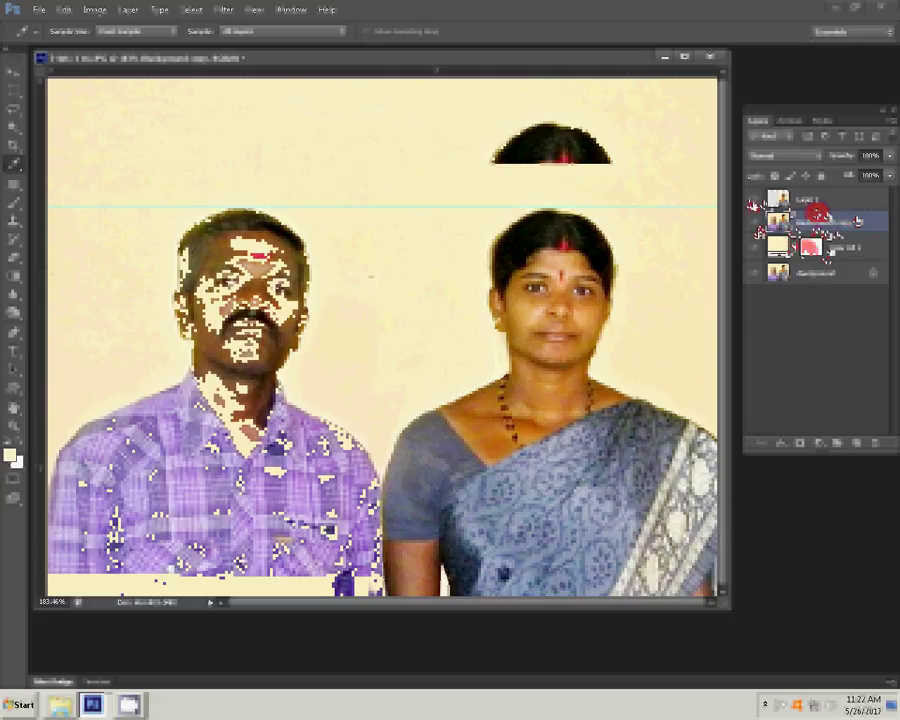
pyautogui.moveTo(818, 213); pyautogui.dragTo(844, 240)
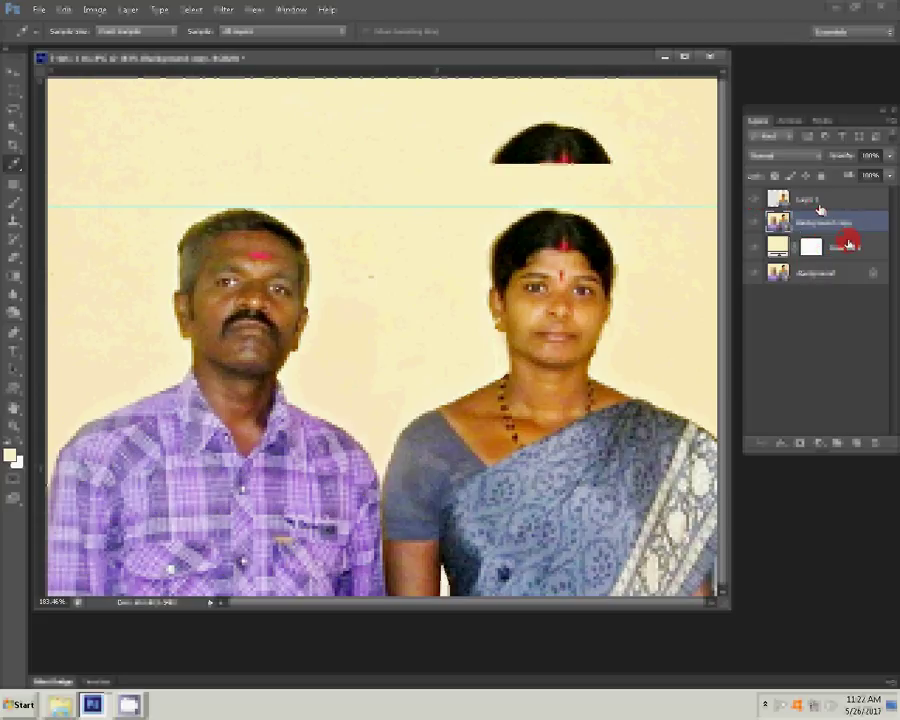
pyautogui.click(822, 208)
# - Move Layer 1 below Background copy, then toggle the top layer's visibility to compare versions
pyautogui.moveTo(822, 208); pyautogui.dragTo(822, 229)
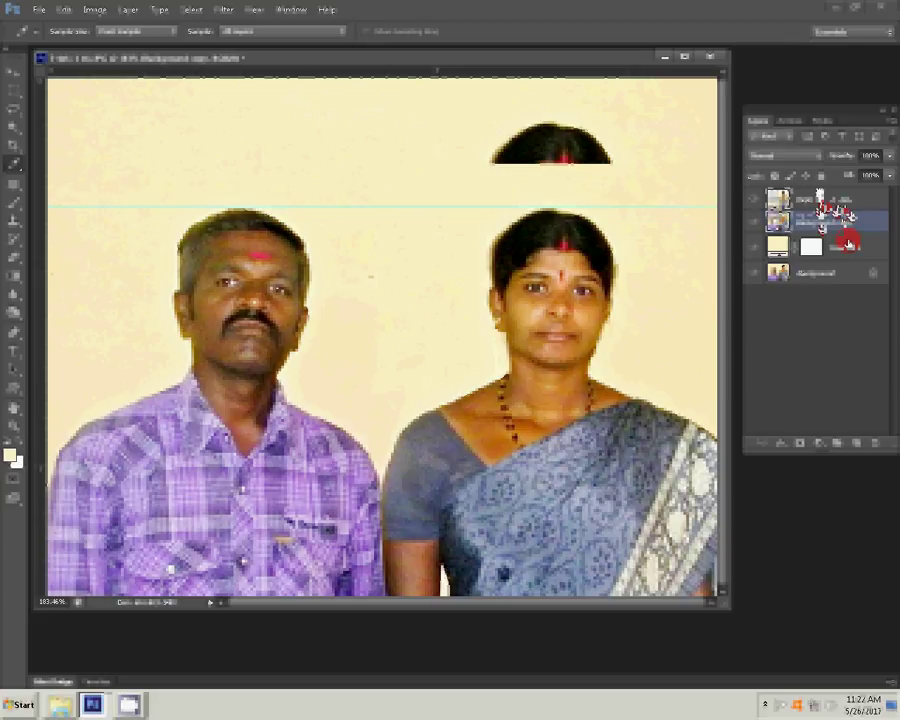
pyautogui.moveTo(826, 212); pyautogui.dragTo(820, 197)
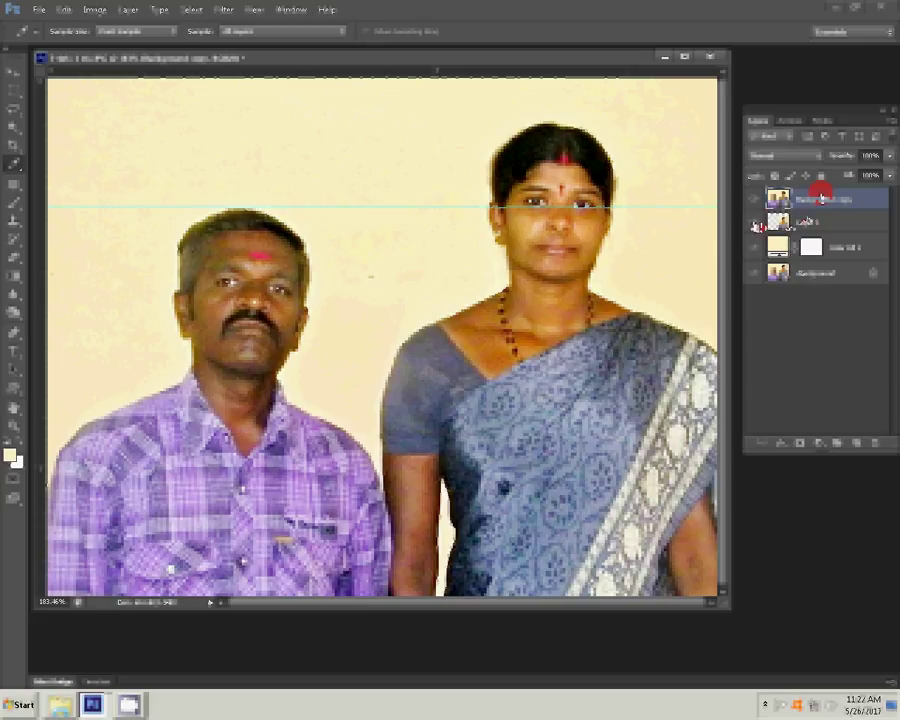
pyautogui.click(756, 201)
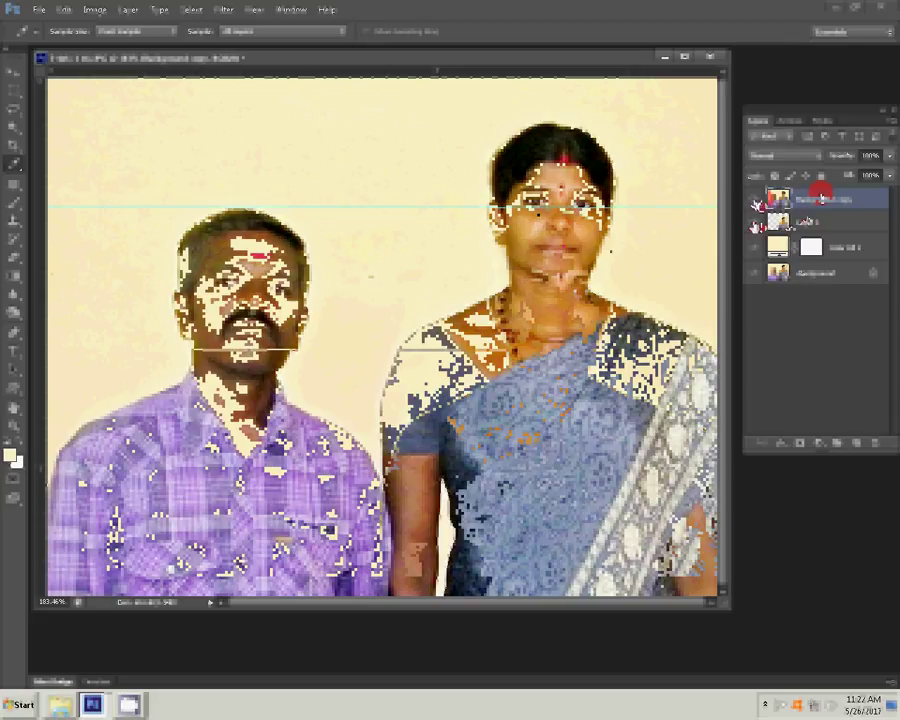
pyautogui.click(757, 202)
pyautogui.click(757, 202)
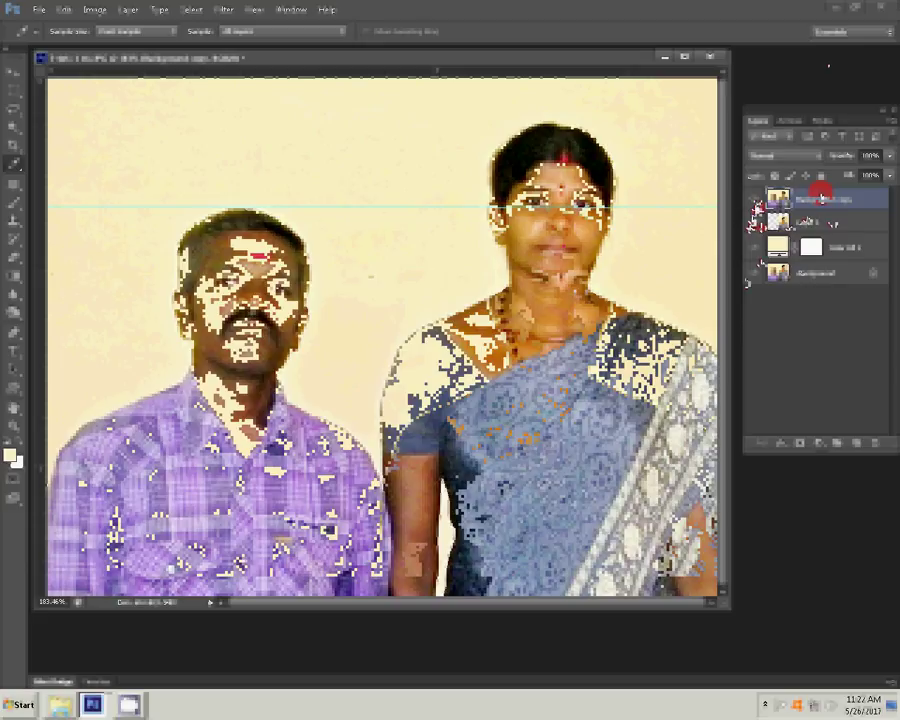
pyautogui.click(753, 202)
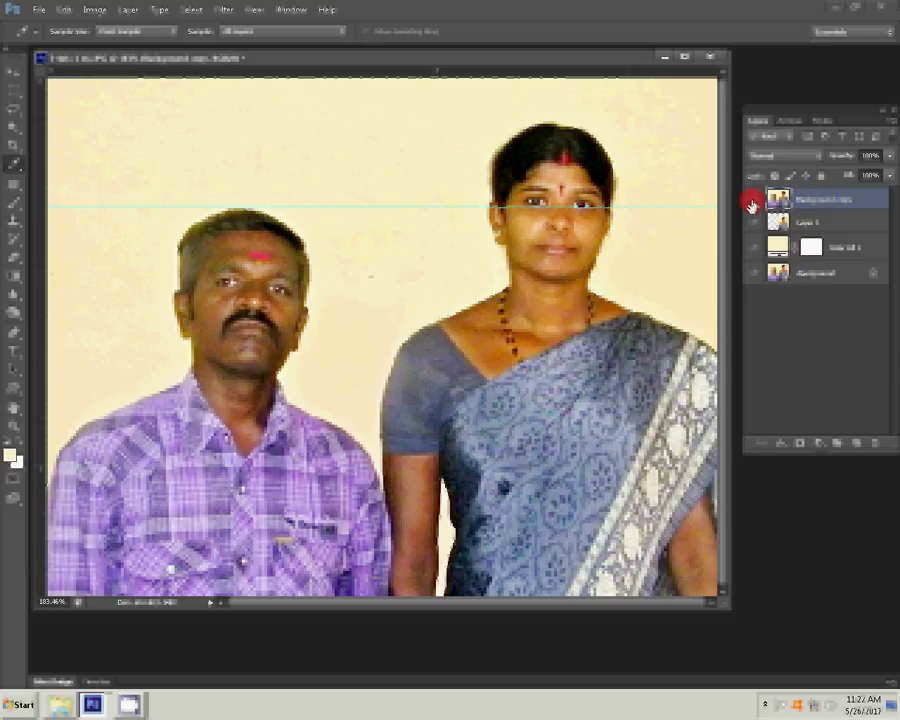
pyautogui.click(752, 203)
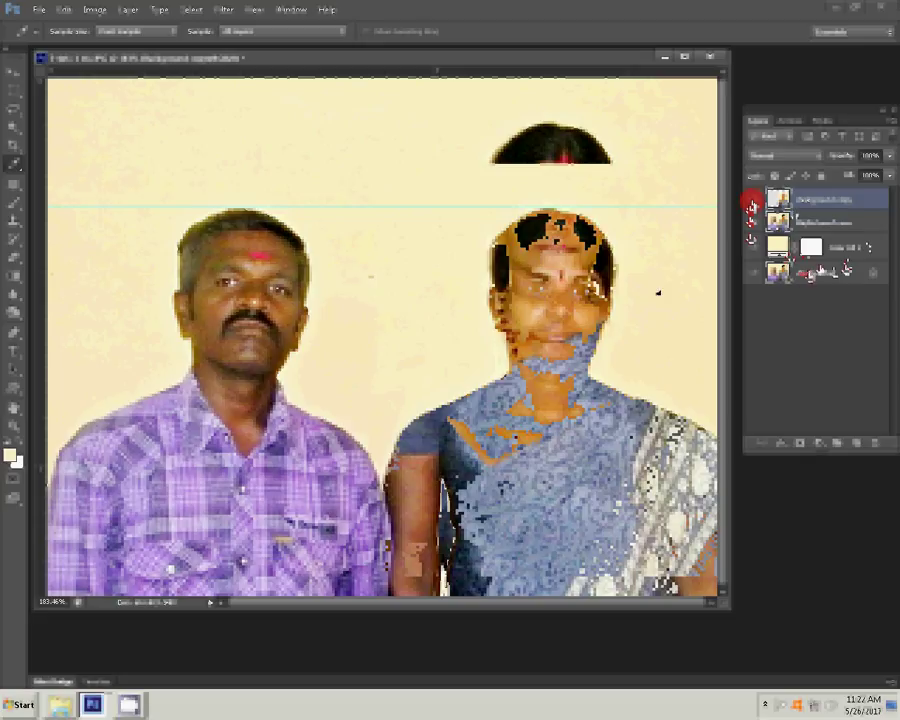
# - Set the Clone Stamp to 100% opacity, sourcing clean cream background beside the stray hair
pyautogui.press('j')
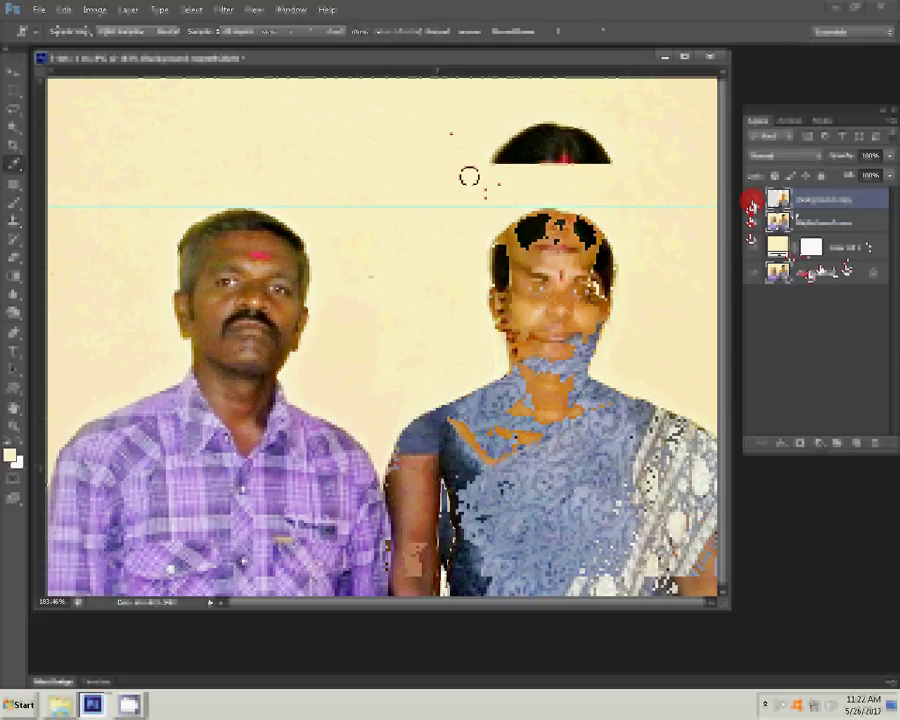
pyautogui.click(446, 128)
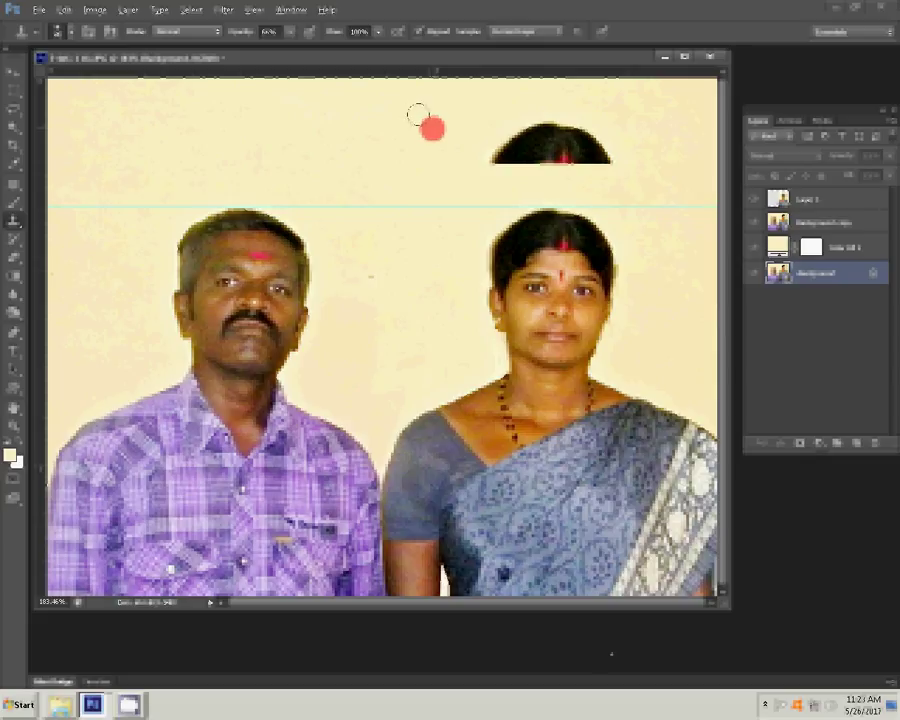
pyautogui.click(502, 133)
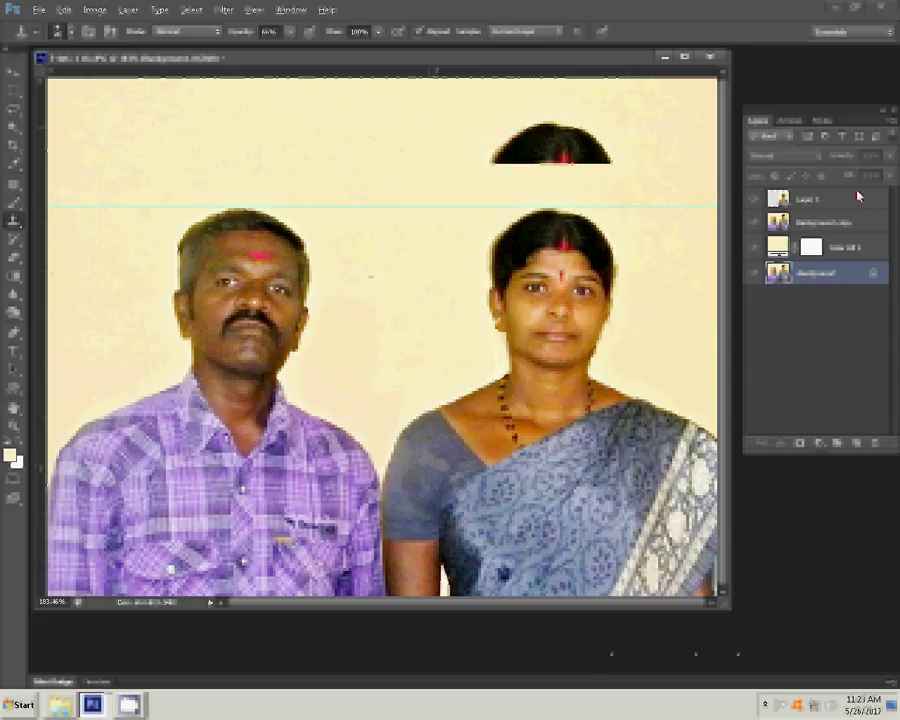
pyautogui.moveTo(818, 200); pyautogui.dragTo(812, 228)
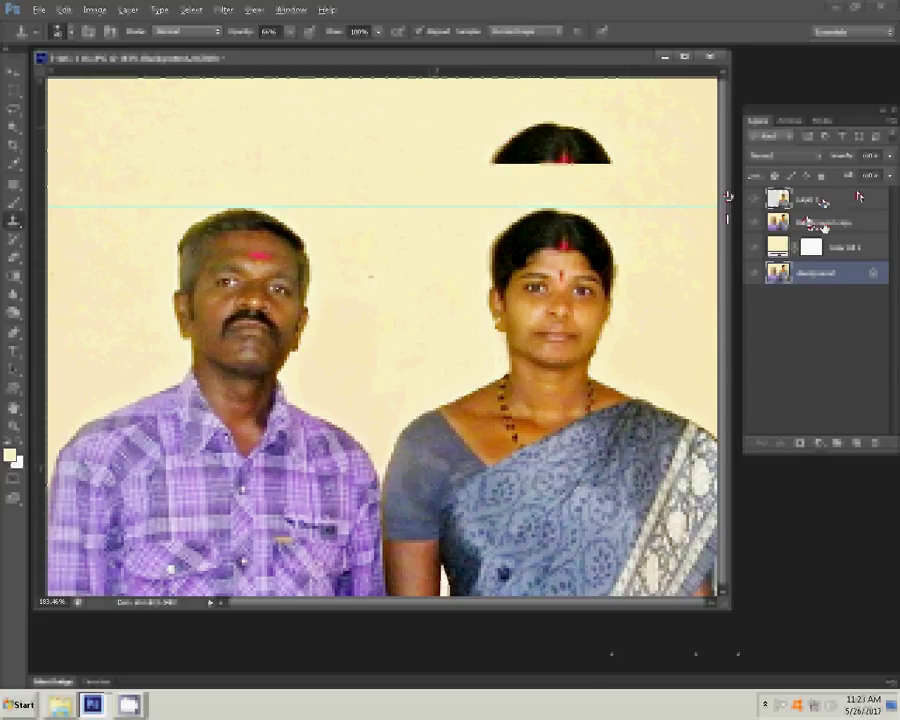
pyautogui.click(478, 150)
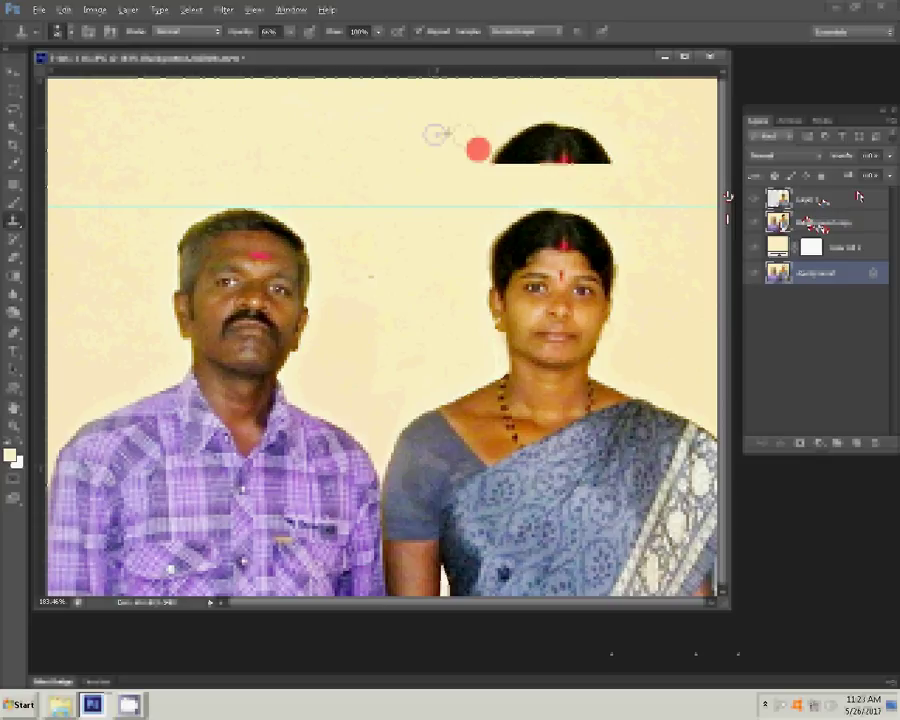
pyautogui.click(268, 65)
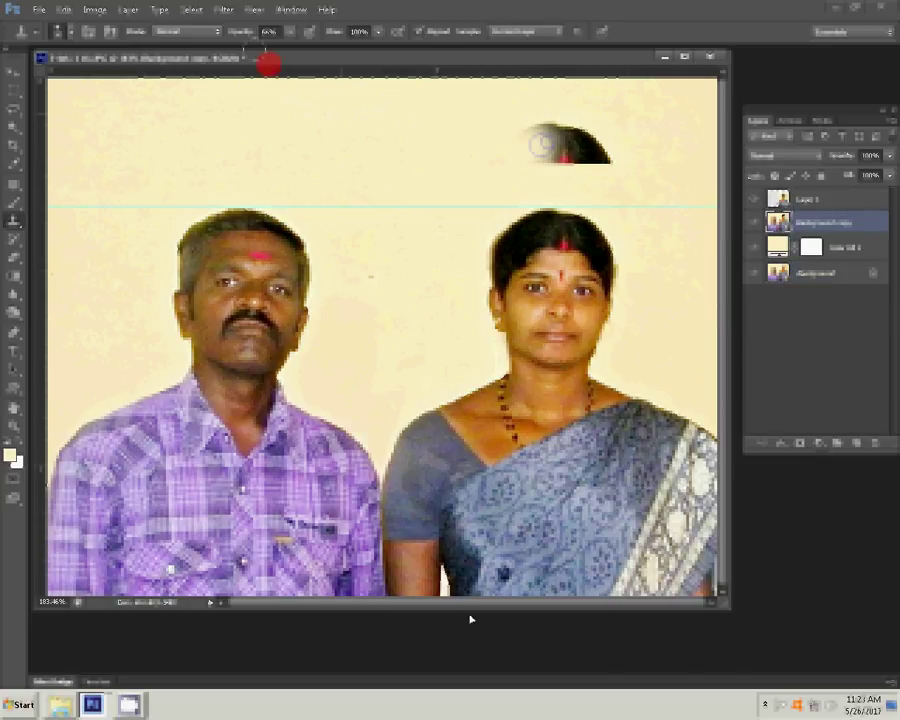
pyautogui.press('0')
pyautogui.click(425, 125)
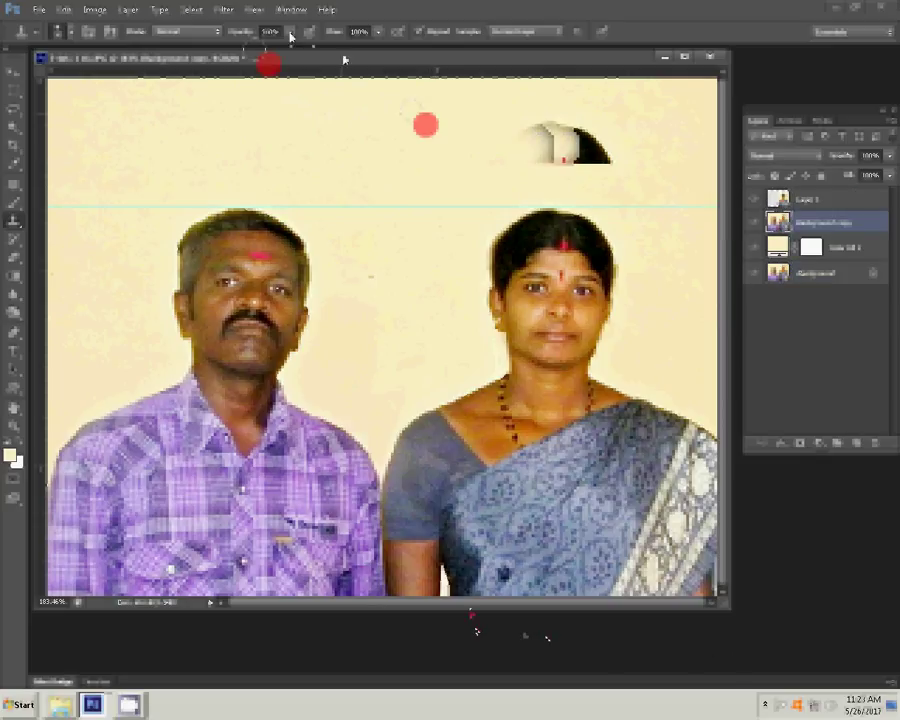
# - Clone cream background over the stray hair above the woman's head, then reselect Background copy
pyautogui.click(575, 137)
pyautogui.click(593, 158)
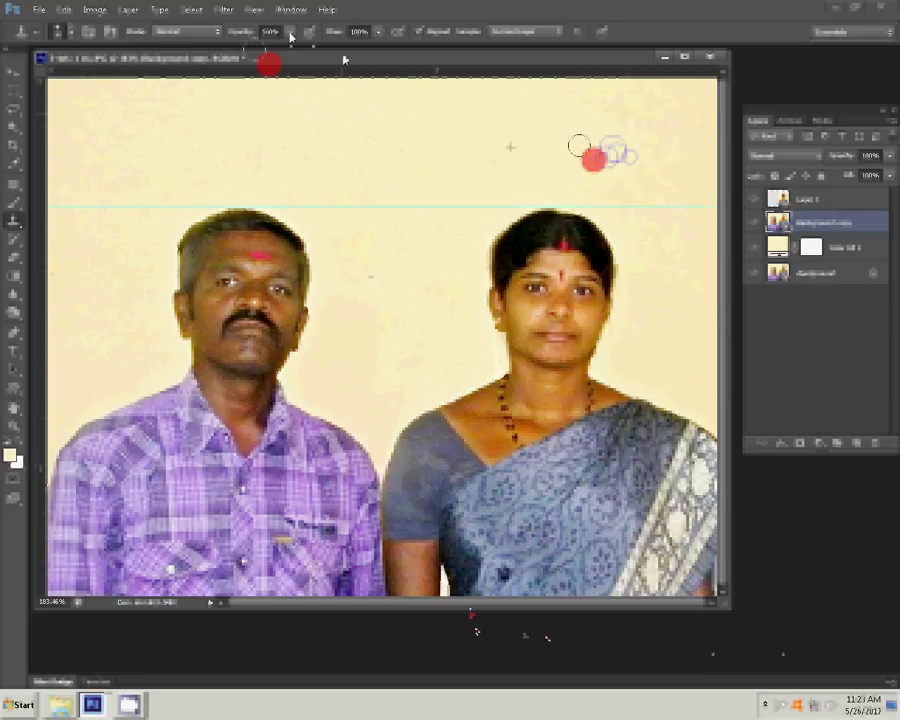
pyautogui.click(647, 137)
pyautogui.click(540, 137)
pyautogui.click(498, 155)
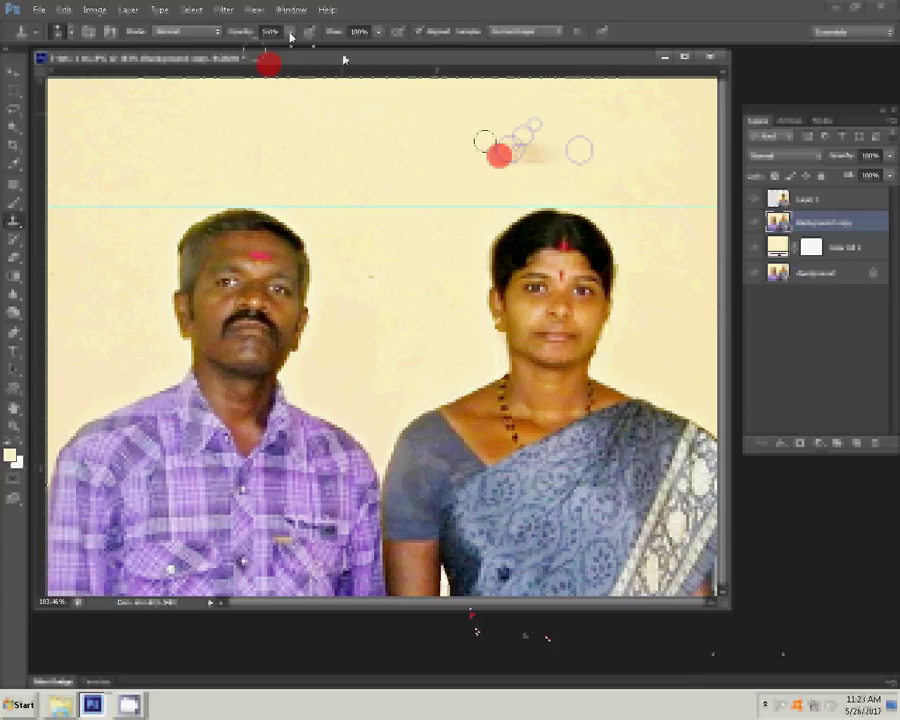
pyautogui.click(410, 143)
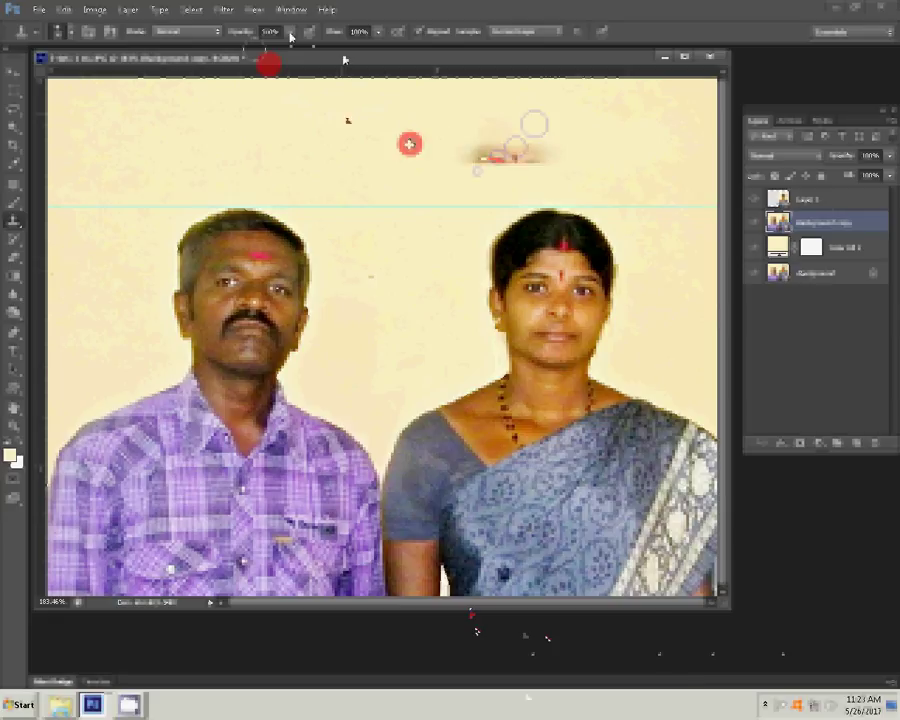
pyautogui.click(570, 148)
pyautogui.click(650, 130)
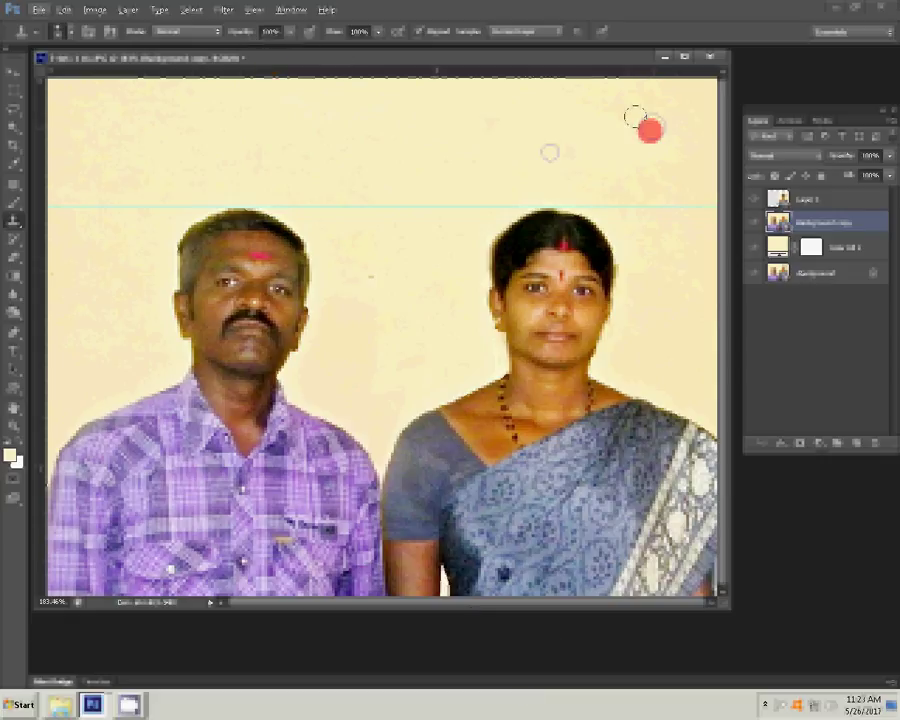
pyautogui.keyDown('ctrl'); pyautogui.click(540, 148); pyautogui.keyUp('ctrl')
pyautogui.click(473, 259)
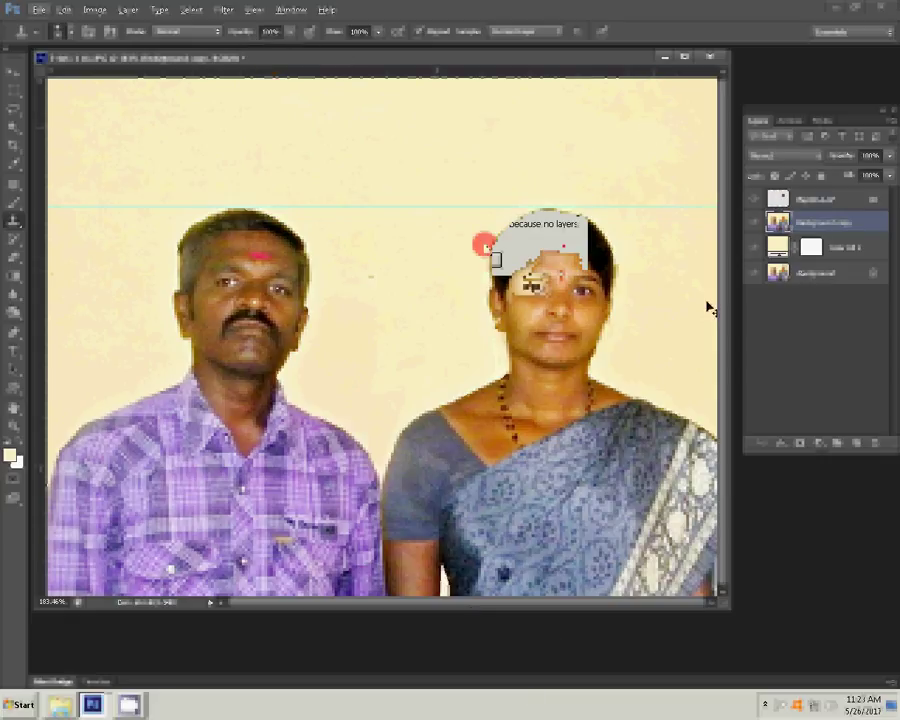
pyautogui.click(821, 226)
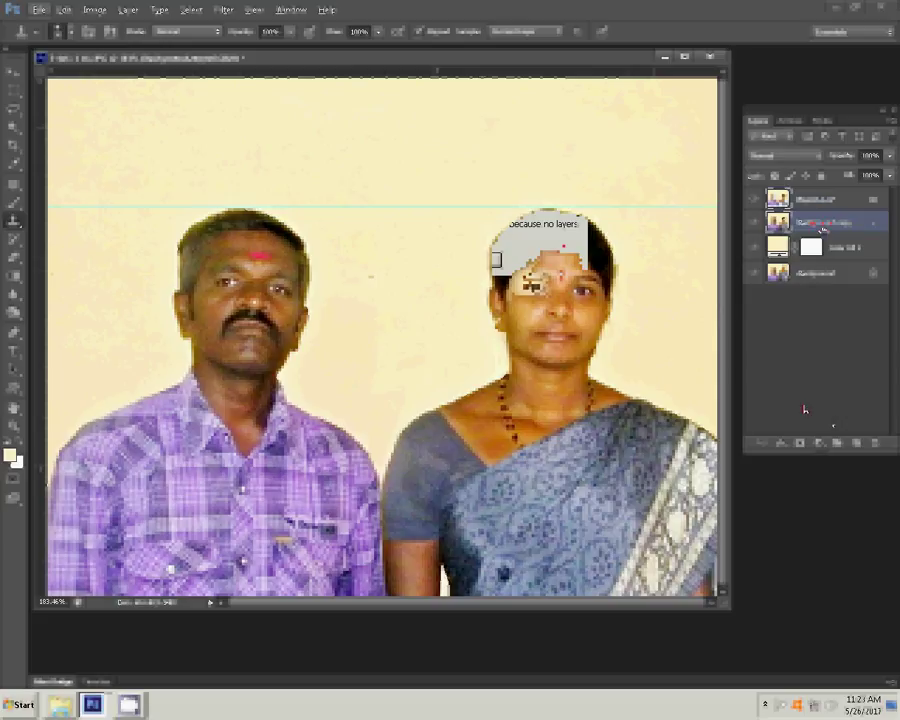
# - Run the Magic Pro filter on the duplicate layer with Graininess raised to 88
pyautogui.click(222, 10)
pyautogui.moveTo(300, 304)
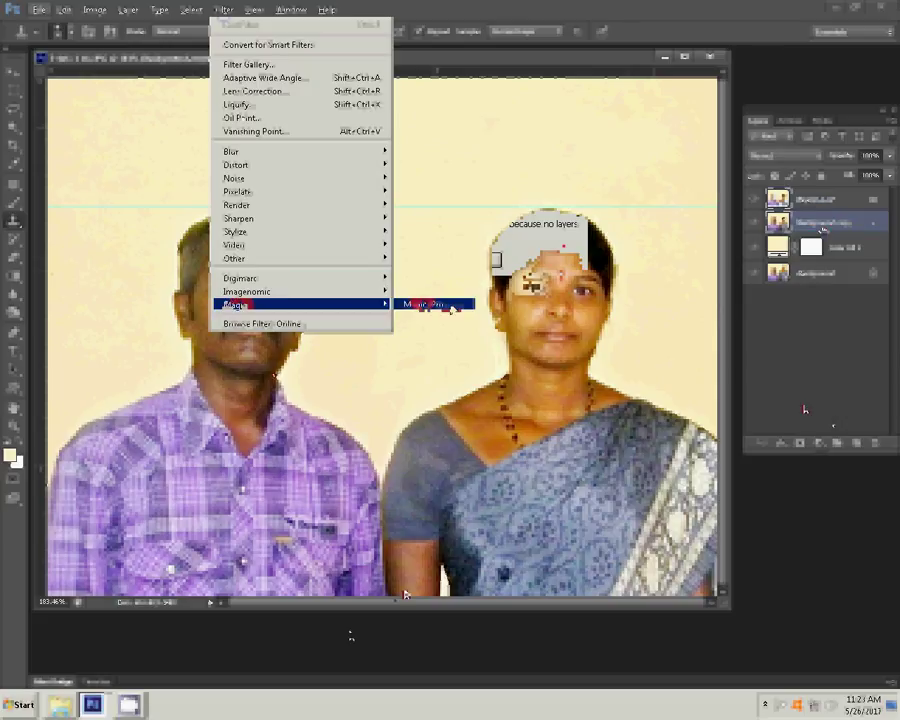
pyautogui.click(448, 305)
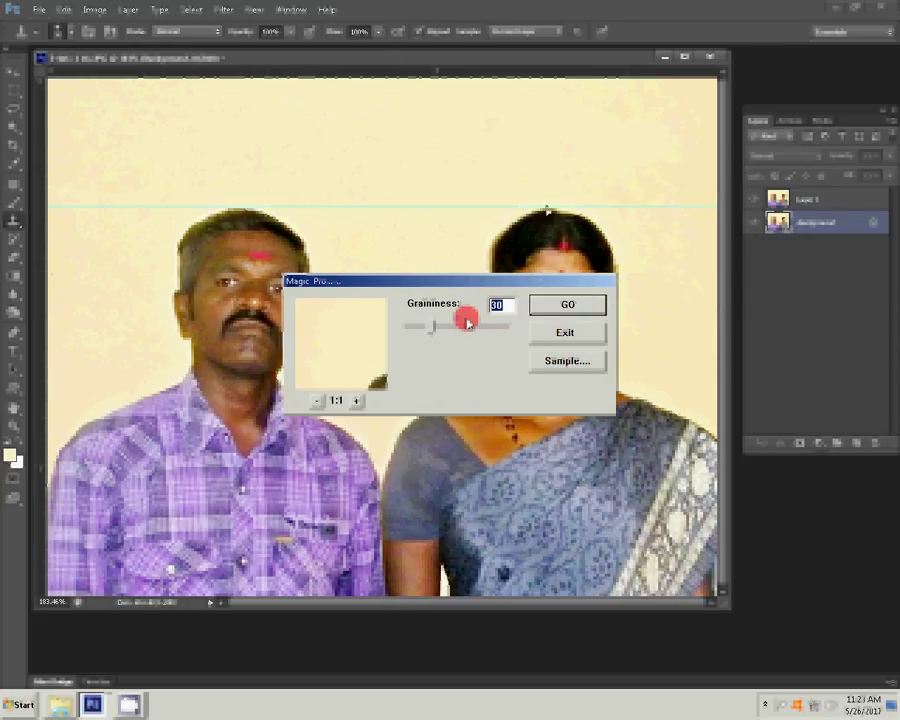
pyautogui.moveTo(467, 322); pyautogui.dragTo(477, 325)
pyautogui.click(584, 314)
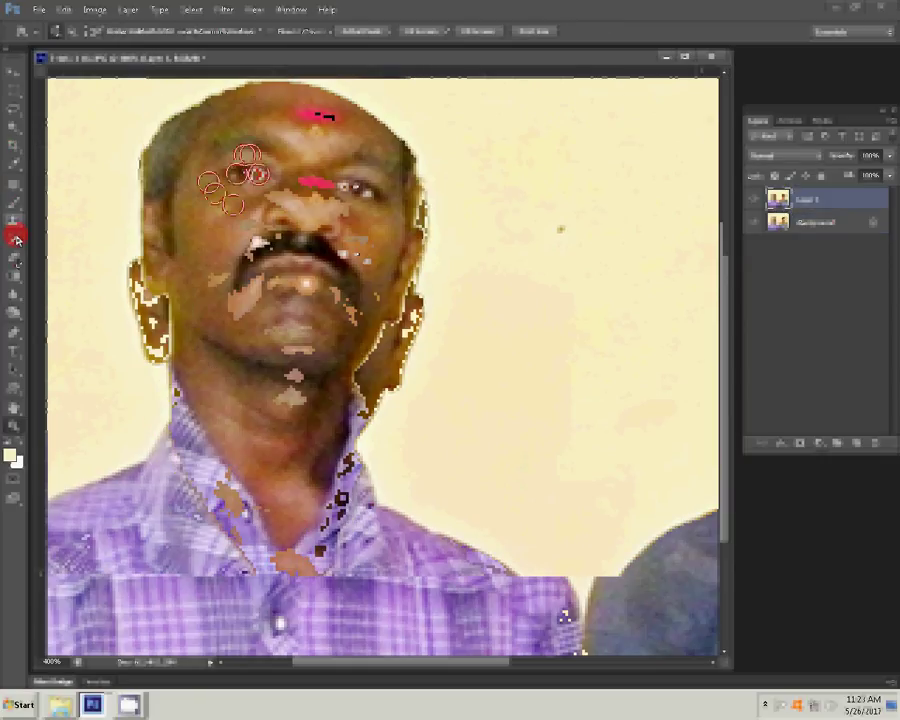
# - Erase the smoothing at 90 over the man's face, eyes and jaw to restore detail
pyautogui.rightClick(350, 175)
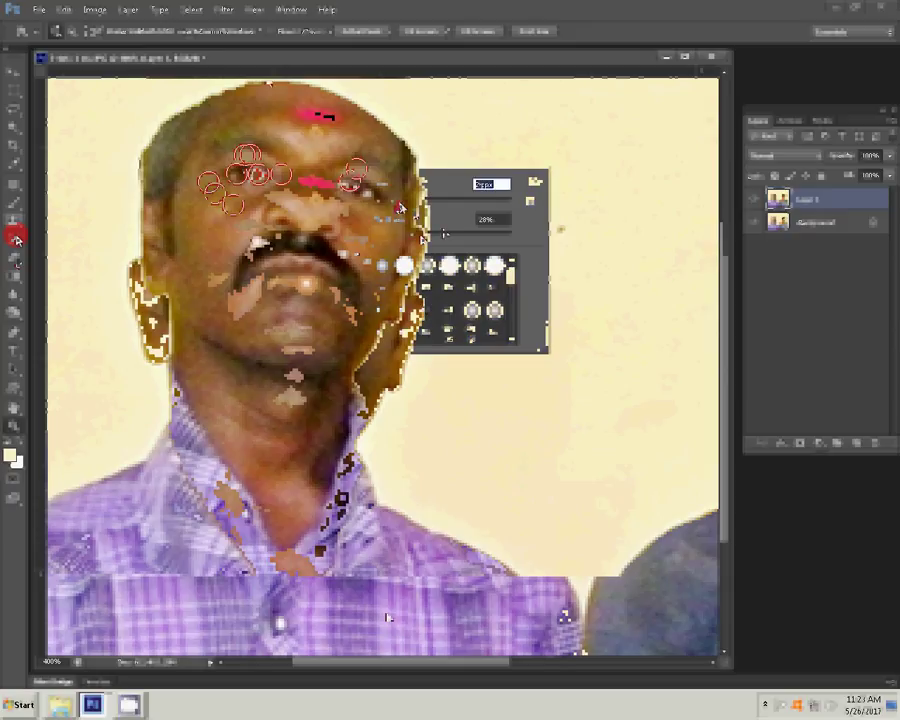
pyautogui.click(237, 32)
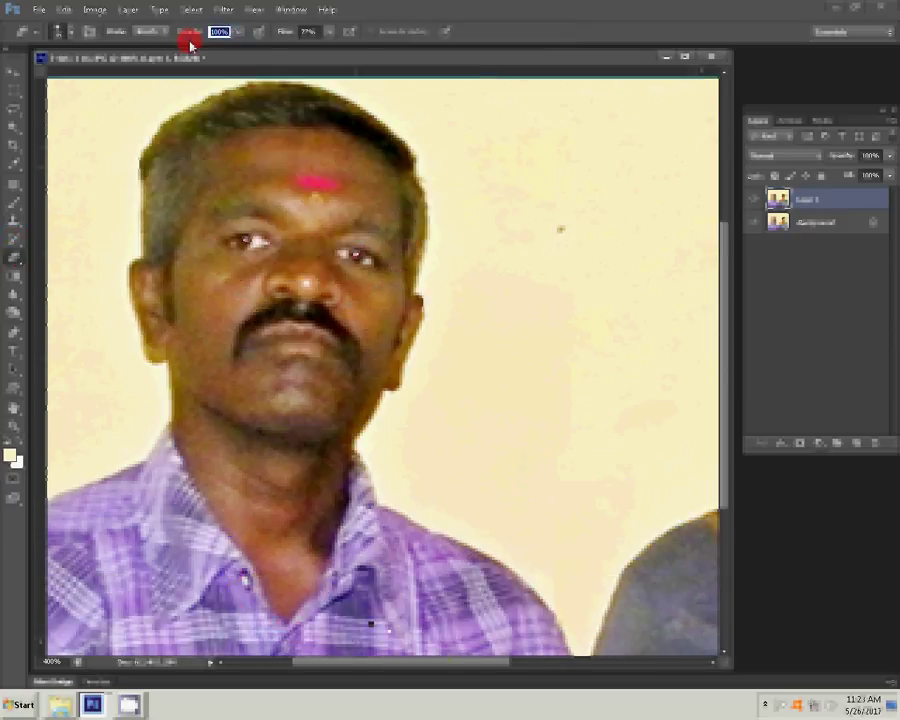
pyautogui.write('90')
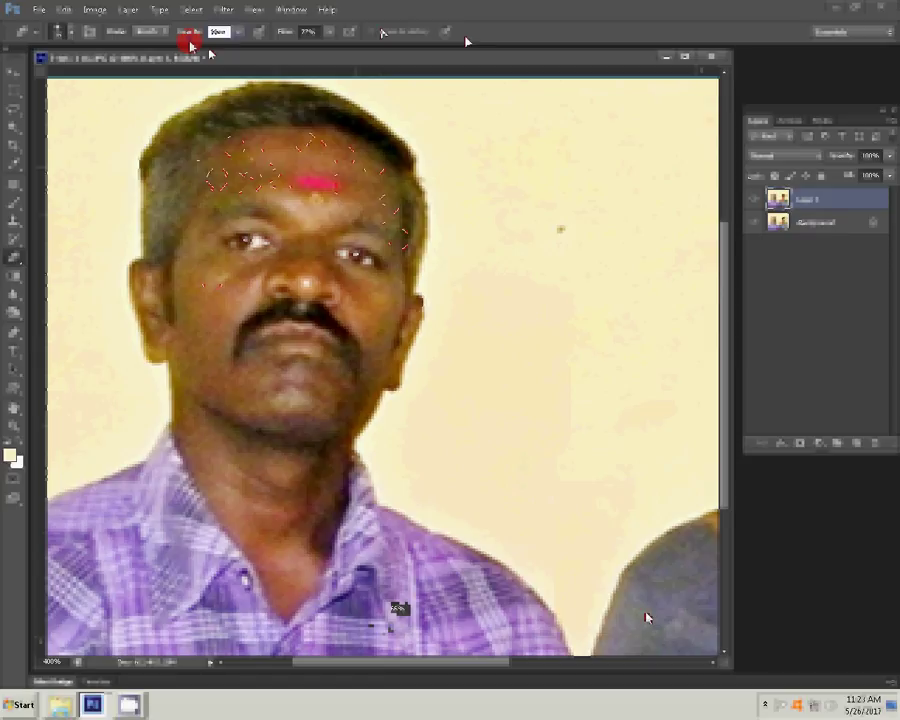
pyautogui.click(268, 258)
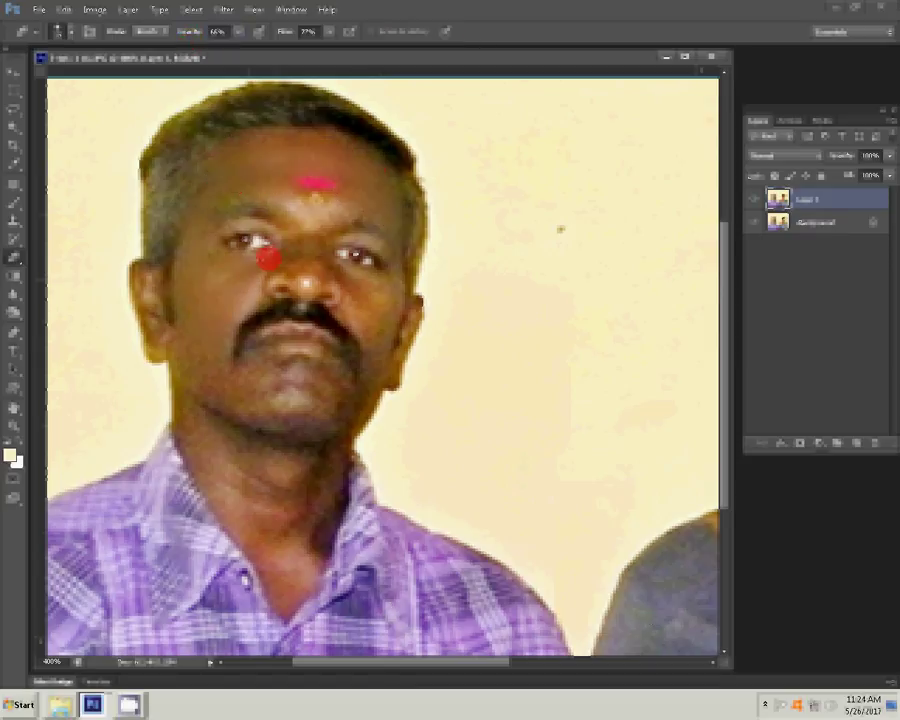
pyautogui.click(308, 222)
pyautogui.click(385, 393)
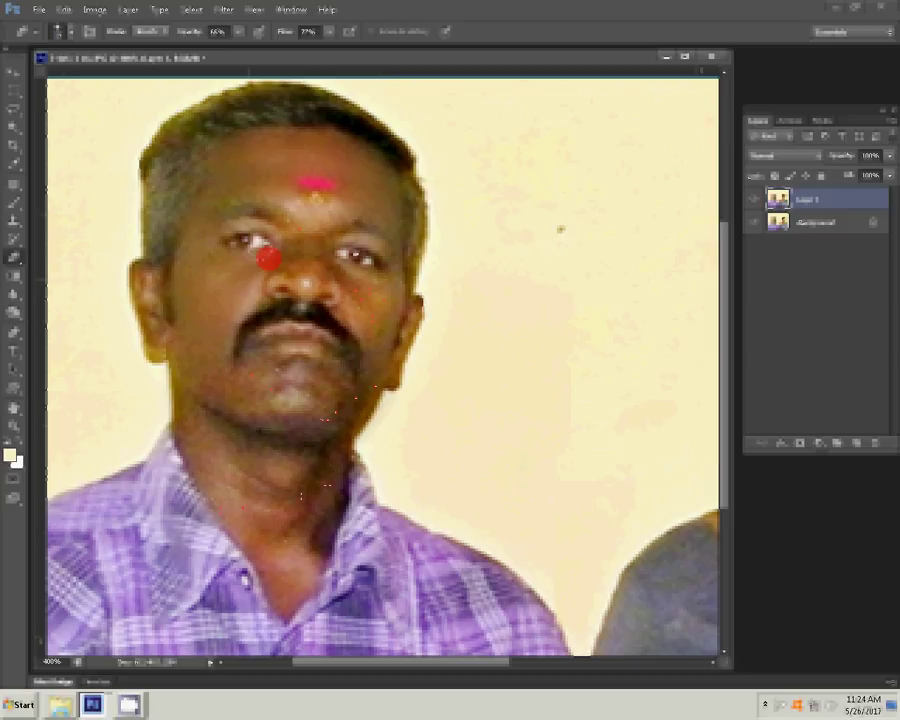
# - Restore the woman's ear and hair edge, merge layers, and preview Color Balance midtones +67 blue
pyautogui.click(583, 358)
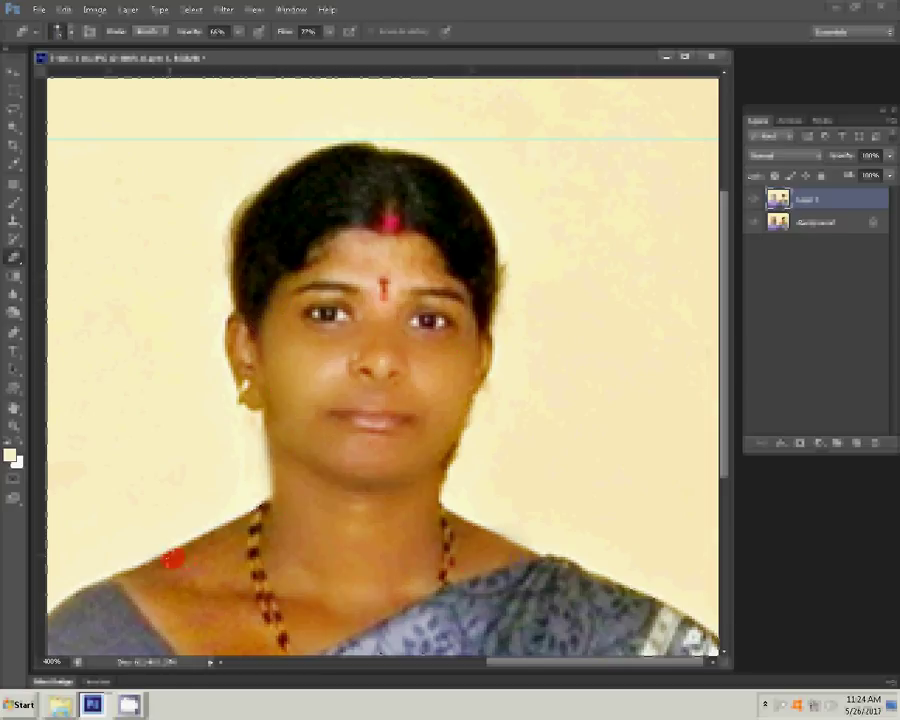
pyautogui.click(228, 357)
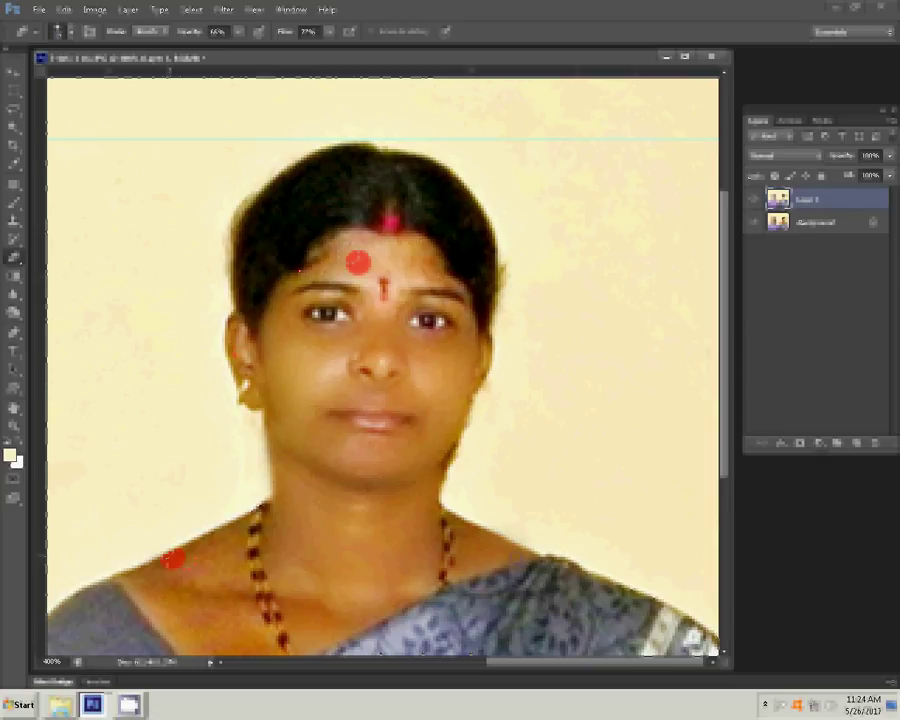
pyautogui.moveTo(358, 262); pyautogui.dragTo(222, 300)
pyautogui.click(514, 339)
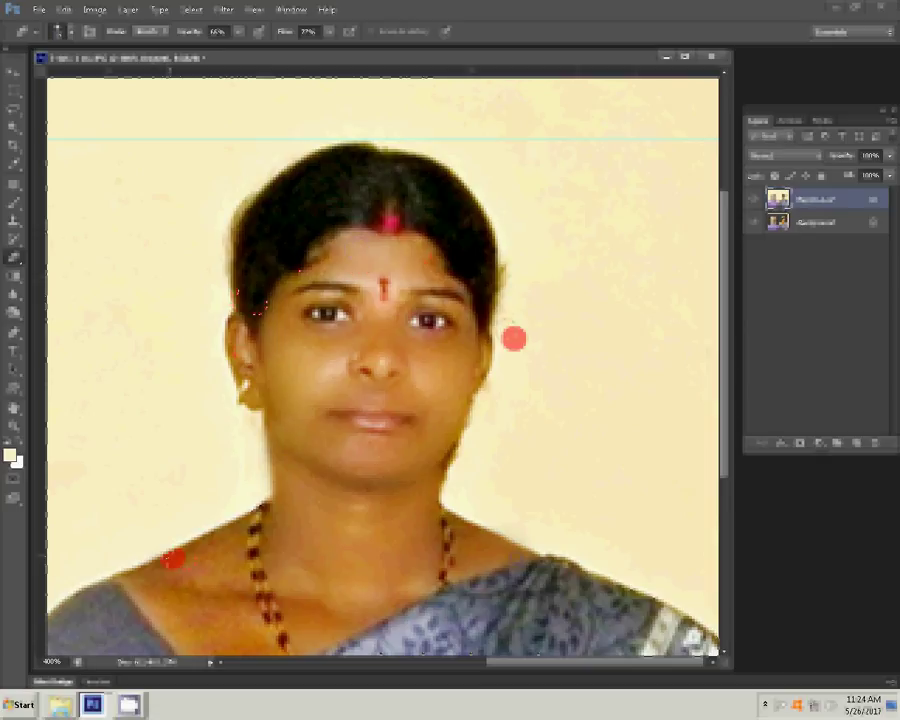
pyautogui.hotkey('ctrl', 'b')
pyautogui.moveTo(696, 483); pyautogui.dragTo(747, 489)
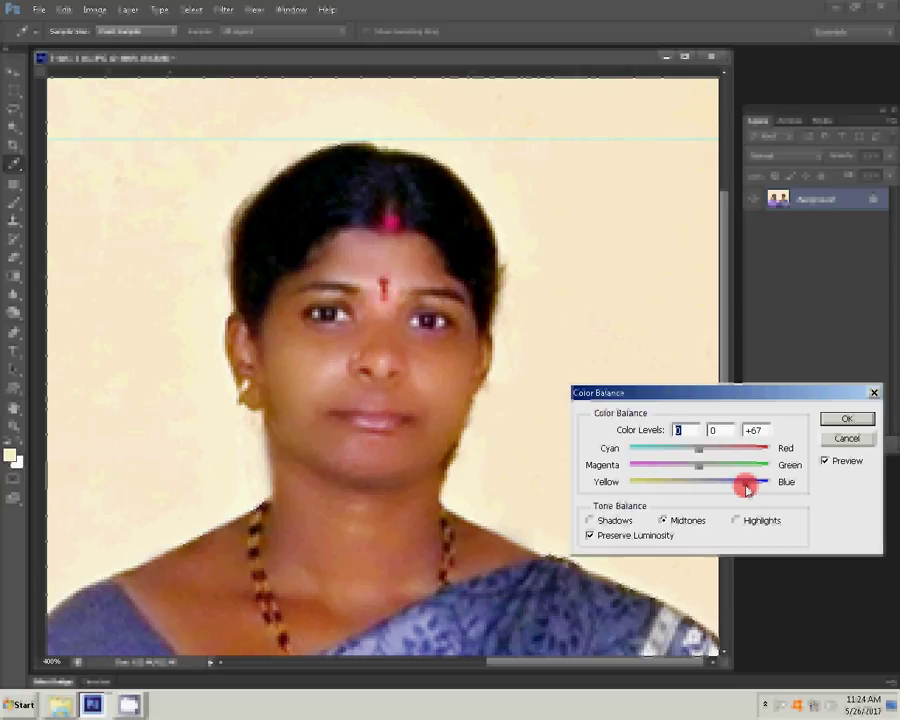
# - Apply the +67 blue Color Balance, then sample the background colour with the Eyedropper
pyautogui.click(847, 416)
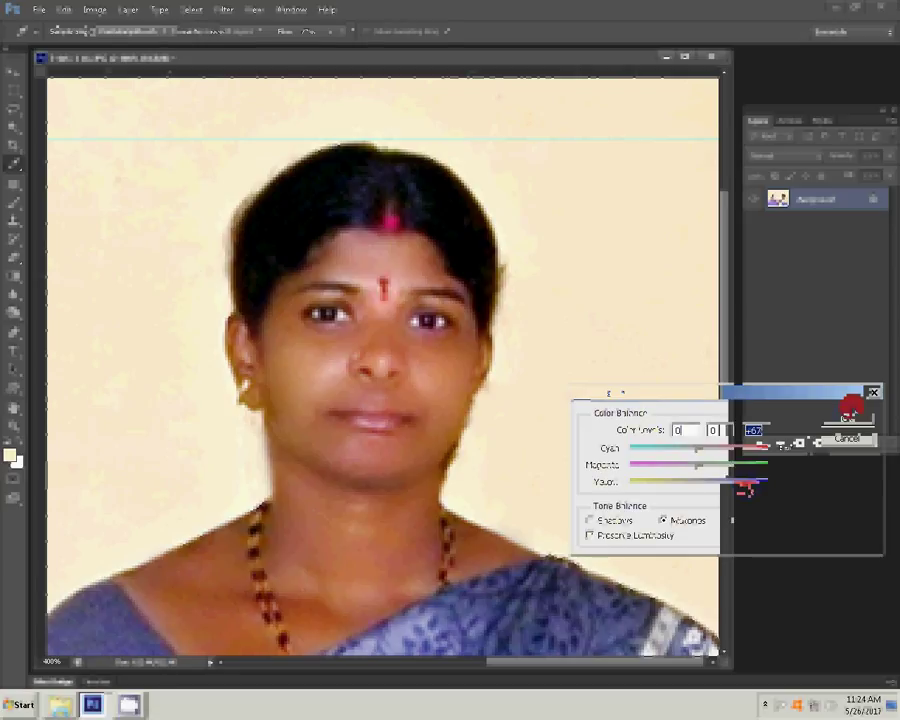
pyautogui.click(517, 356)
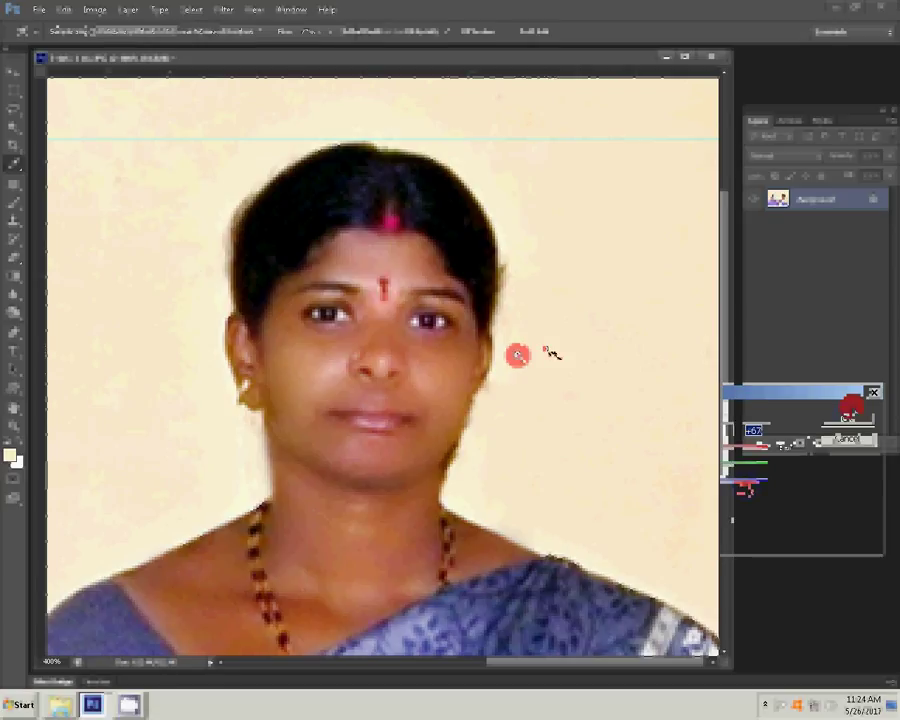
pyautogui.click(565, 360)
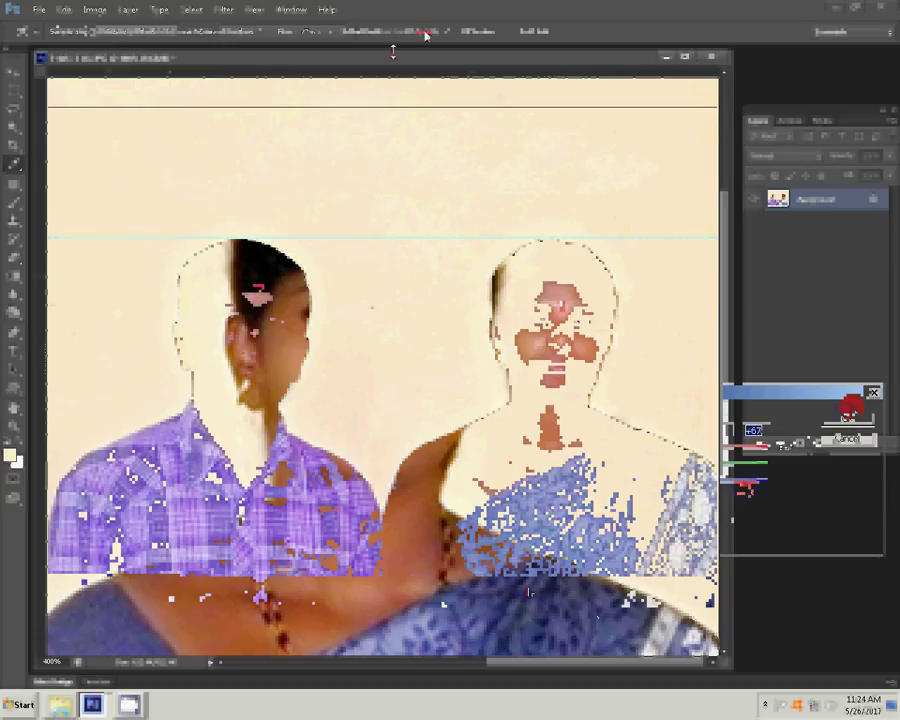
# - Place four copies of the retouched cream-background photo down the print sheet's right column
pyautogui.click(510, 58)
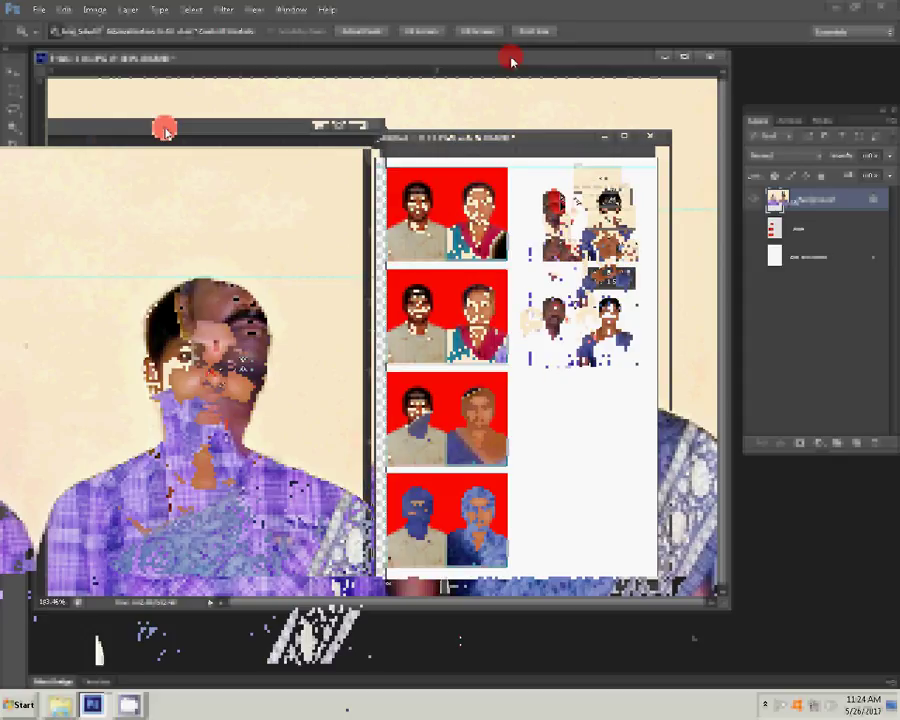
pyautogui.moveTo(575, 195)
pyautogui.mouseDown()
pyautogui.moveTo(575, 300)
pyautogui.moveTo(595, 420)
pyautogui.moveTo(588, 510)
pyautogui.moveTo(578, 513)
pyautogui.mouseUp()
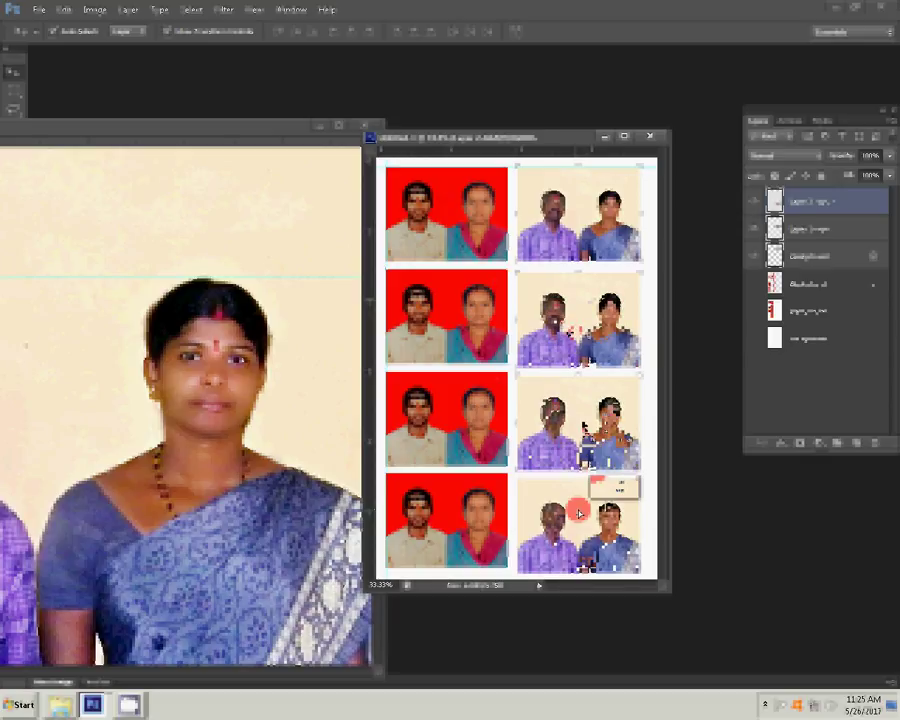
pyautogui.click(590, 395)
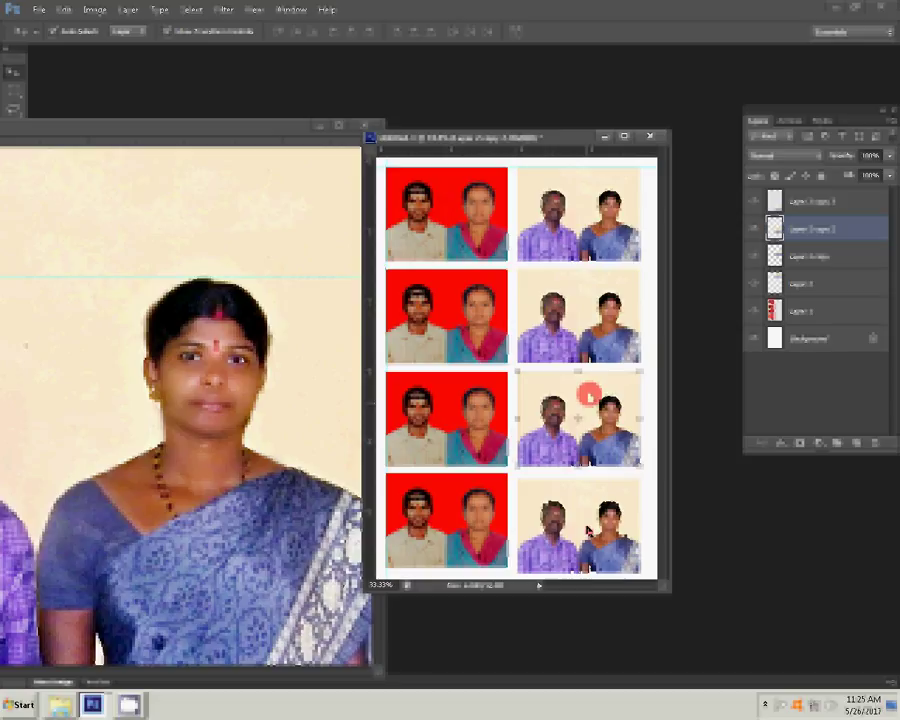
pyautogui.moveTo(588, 530); pyautogui.dragTo(590, 528)
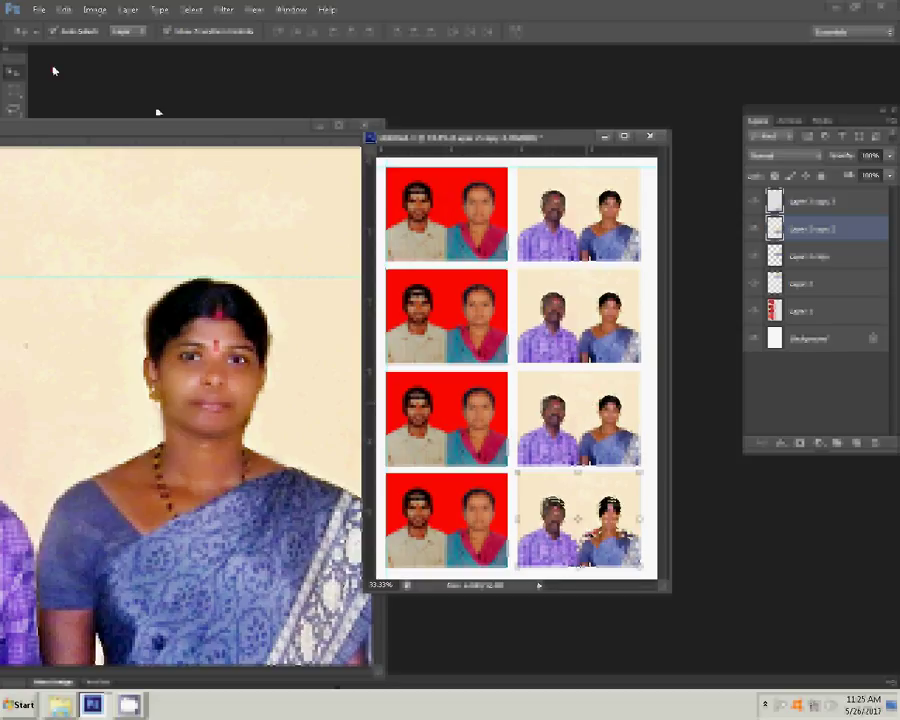
# - Hide the white Background, merge the visible photo layers, and add a black Stroke effect
pyautogui.click(128, 9)
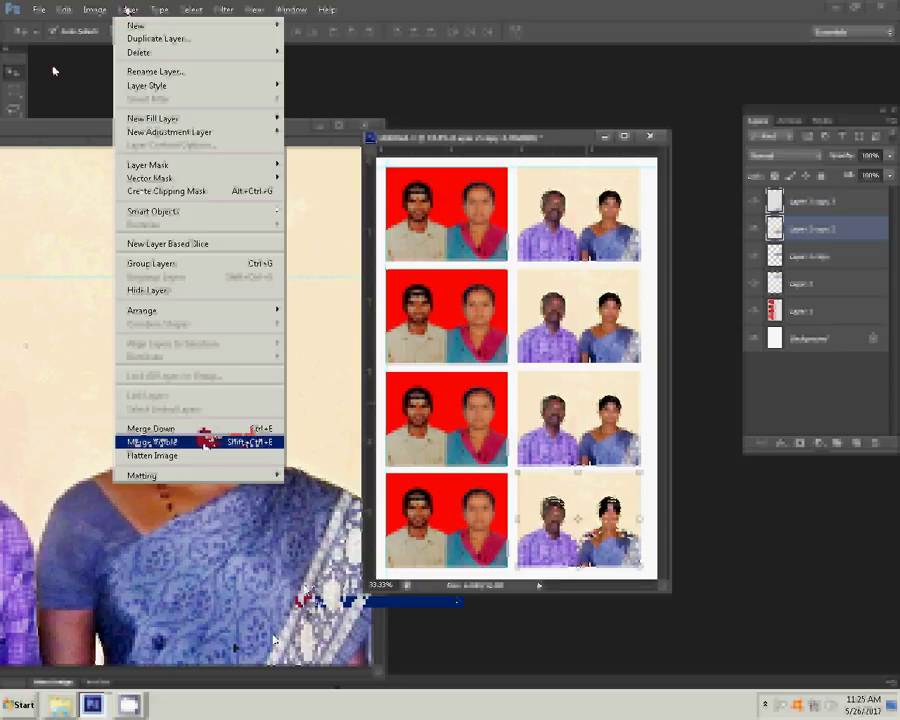
pyautogui.click(200, 441)
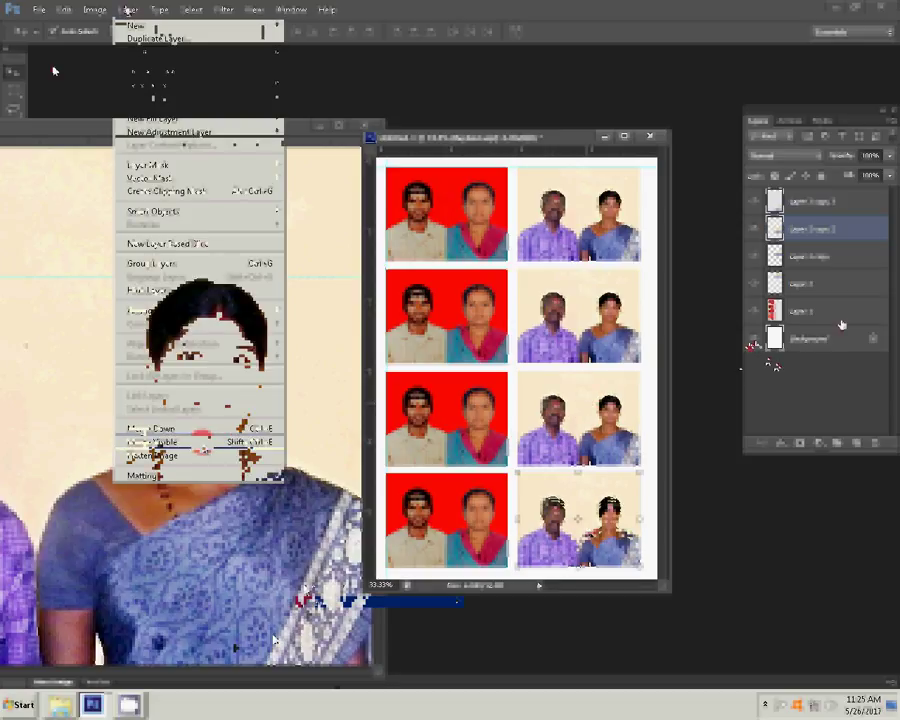
pyautogui.click(125, 12)
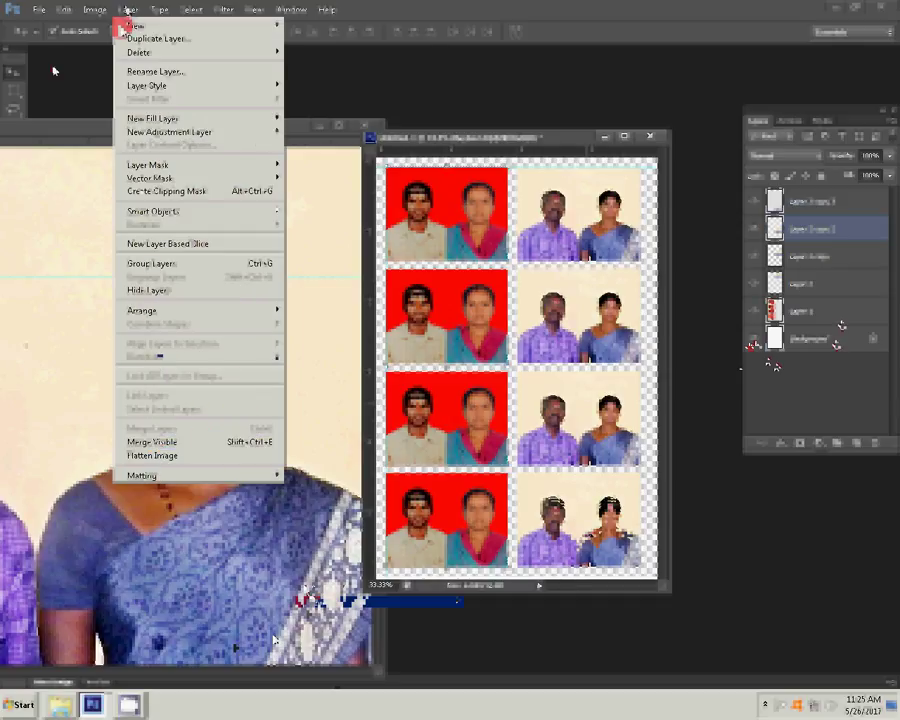
pyautogui.click(150, 441)
pyautogui.click(781, 443)
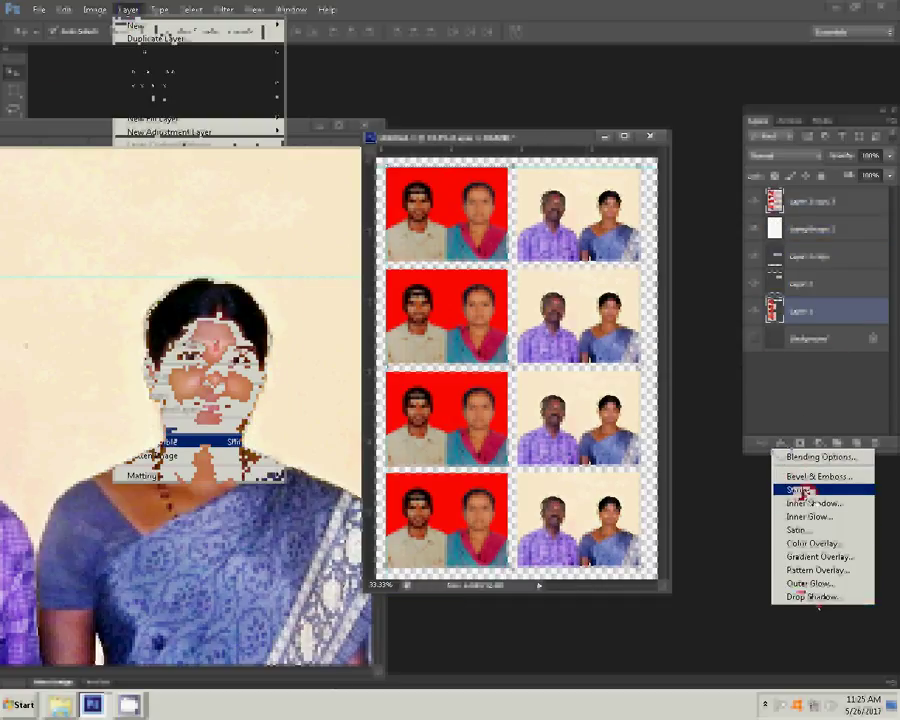
pyautogui.click(800, 490)
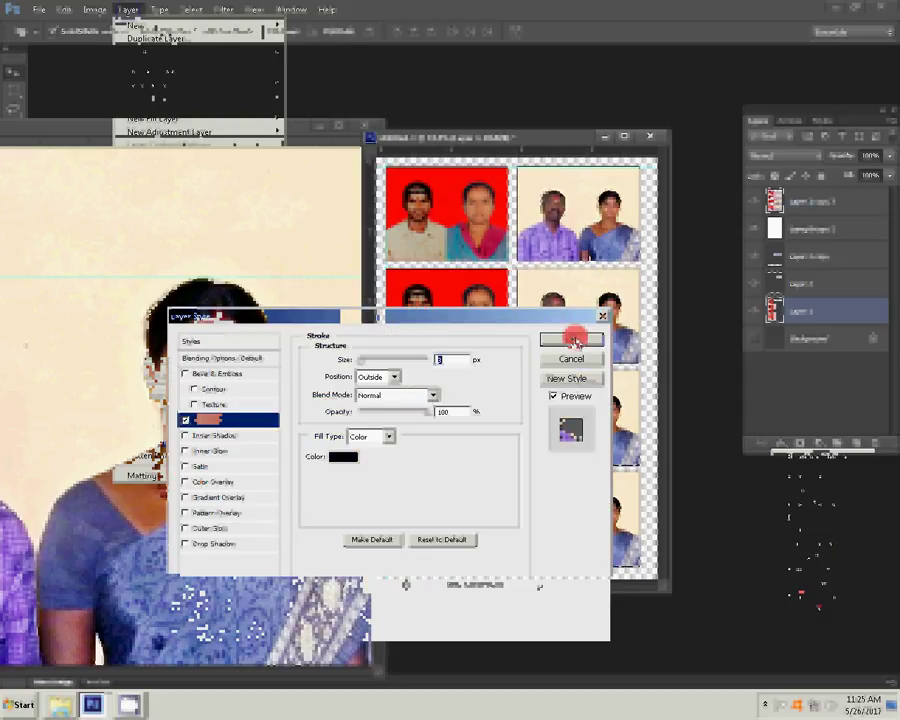
pyautogui.click(568, 343)
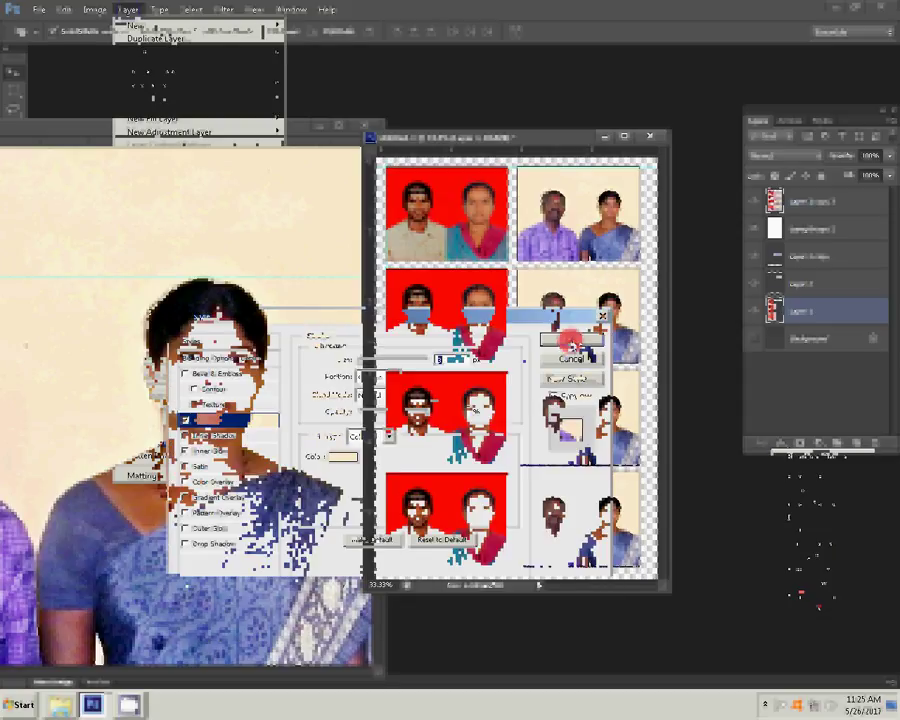
# - Flatten the image, discarding the hidden Background layer
pyautogui.click(128, 10)
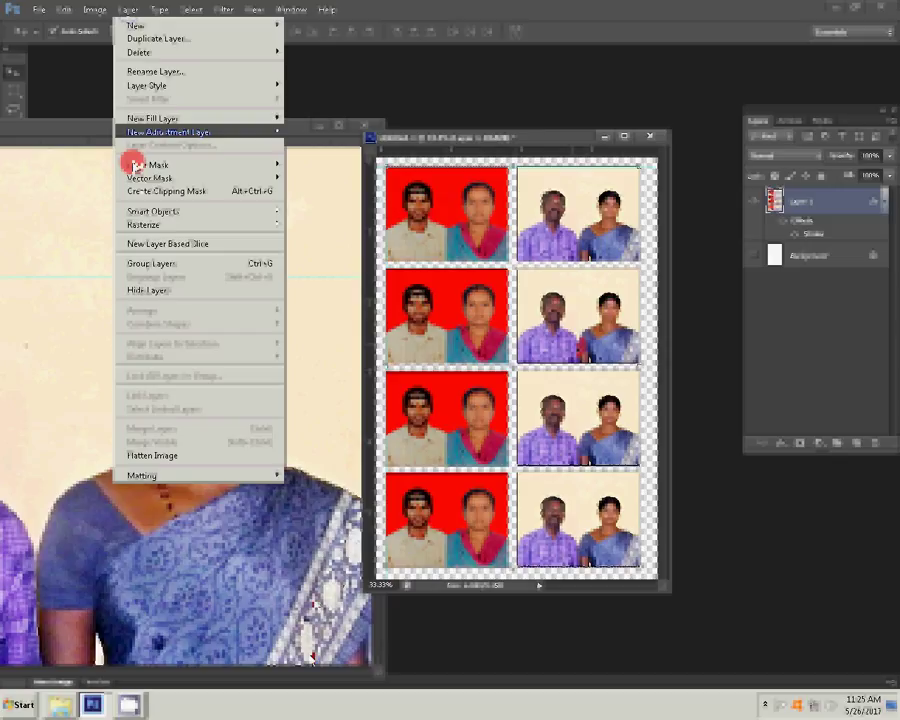
pyautogui.click(170, 455)
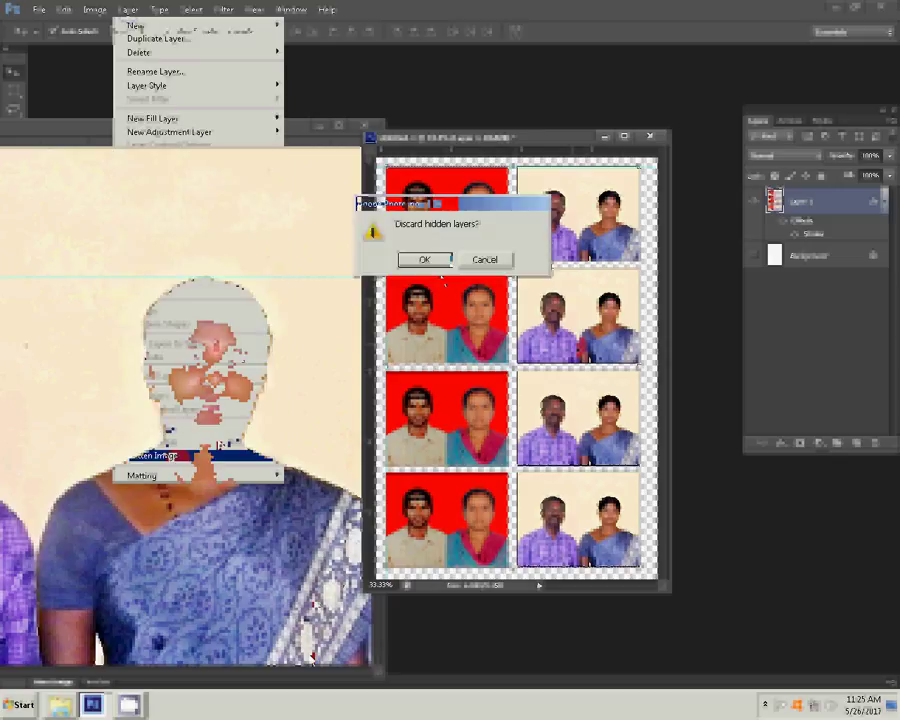
pyautogui.press('Return')
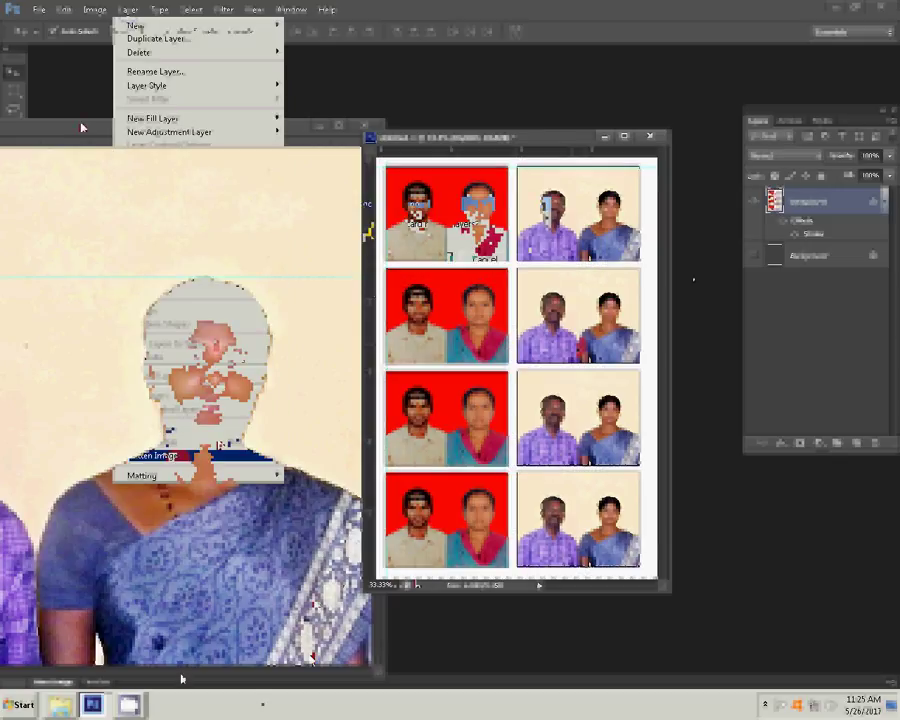